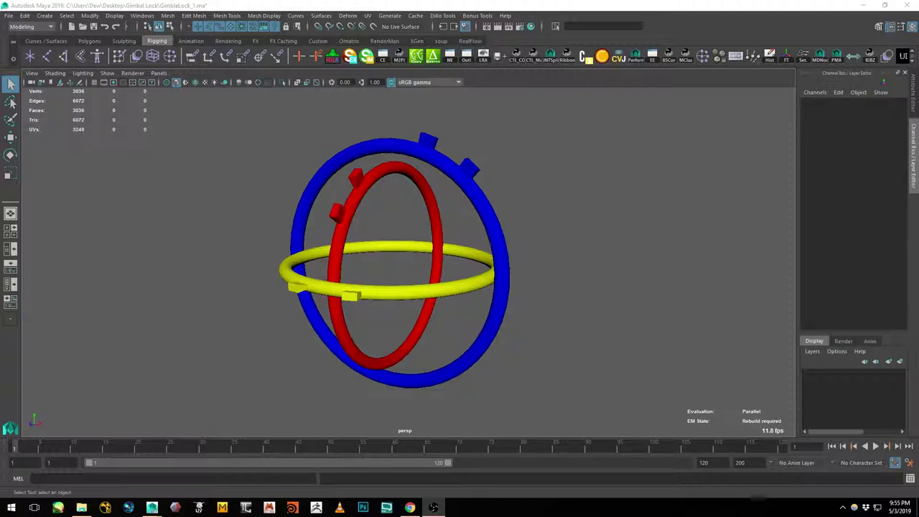
Switch to the browser, look over the YouTube page "Euler (gimbal lock) Explained" and its description, and return to Maya
left_click(410, 508)
double_click(501, 157)
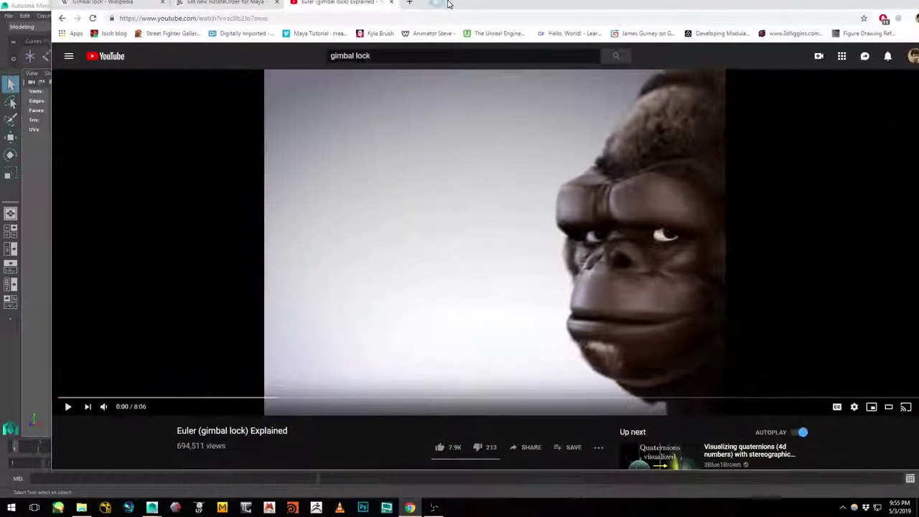
scroll(284, 474, "down", 2)
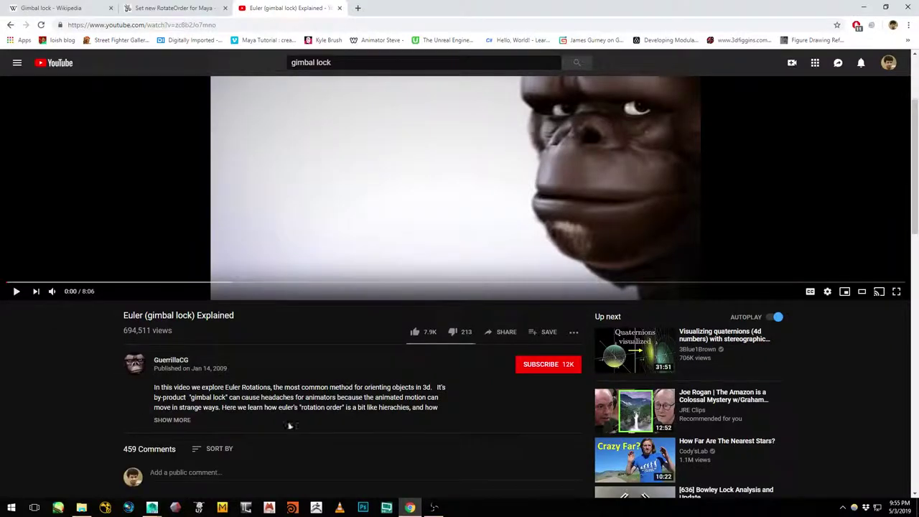
scroll(287, 425, "up", 2)
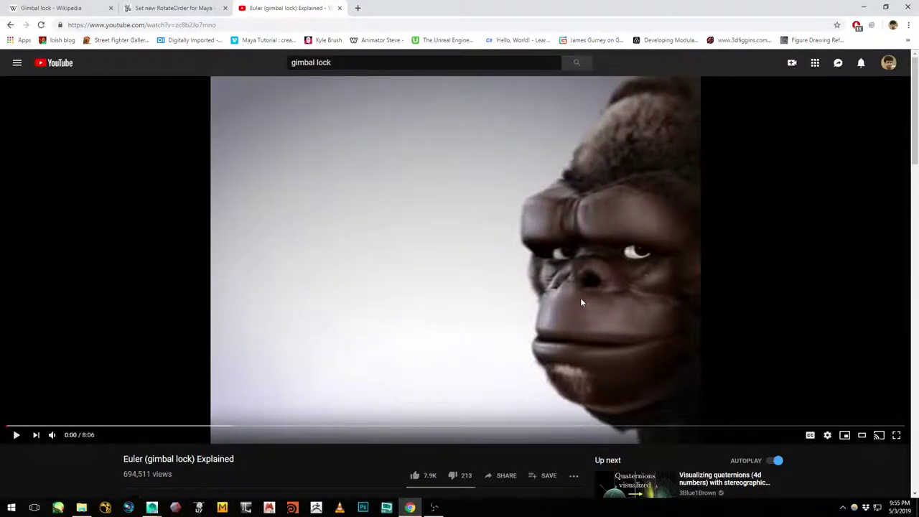
left_click_drag(422, 5, 918, 172)
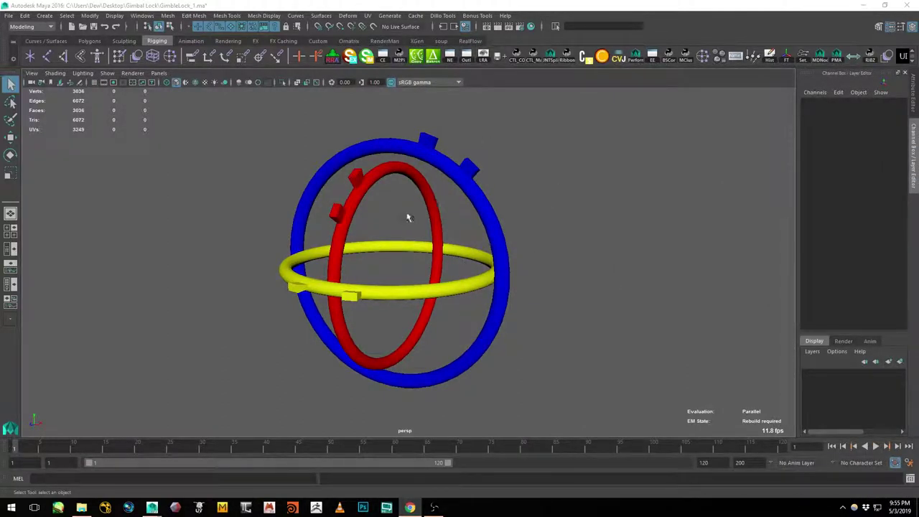
Select the gimbal's red, yellow and blue rings in turn to examine which rings each one carries with it, and clear the selection
mouse_move(409, 213)
left_mouse_down("alt")
mouse_move(472, 208)
mouse_move(402, 220)
mouse_move(423, 217)
left_mouse_up("alt")
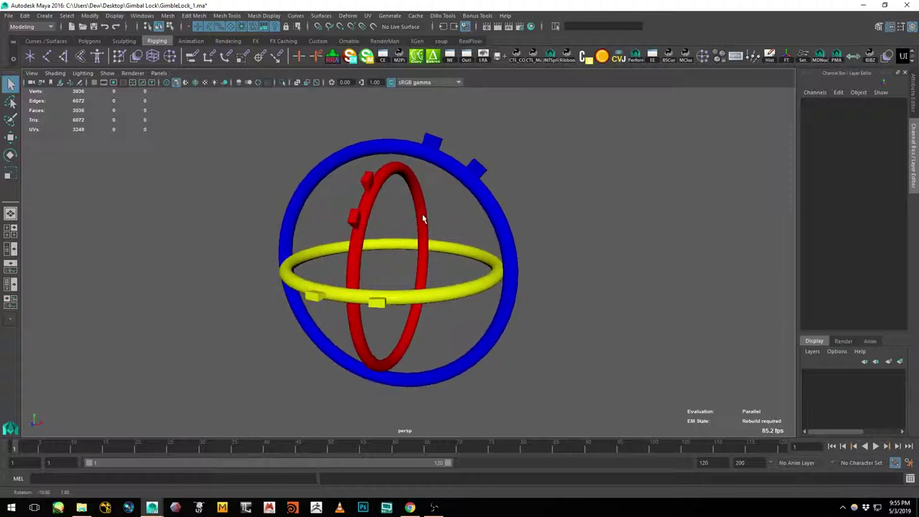
left_click(477, 171)
left_click(371, 185)
left_click(503, 184)
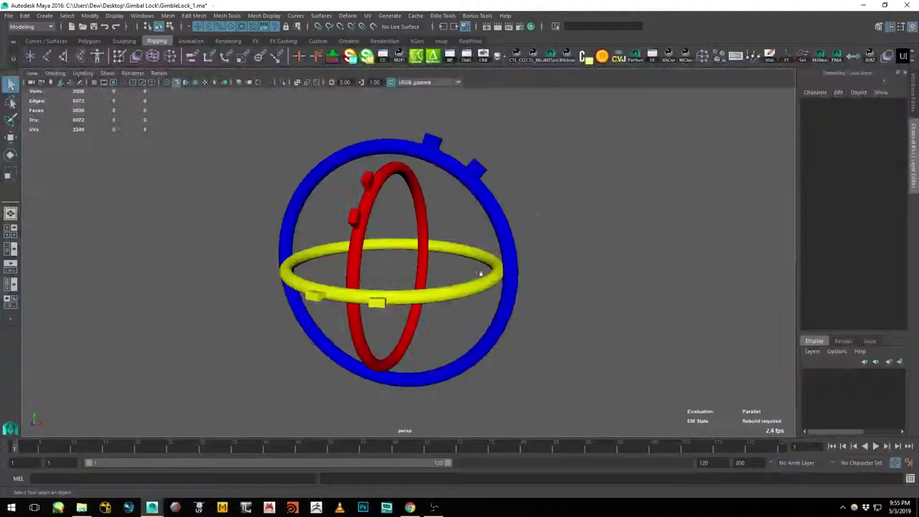
left_click(469, 283)
left_click(552, 237)
left_click(503, 227)
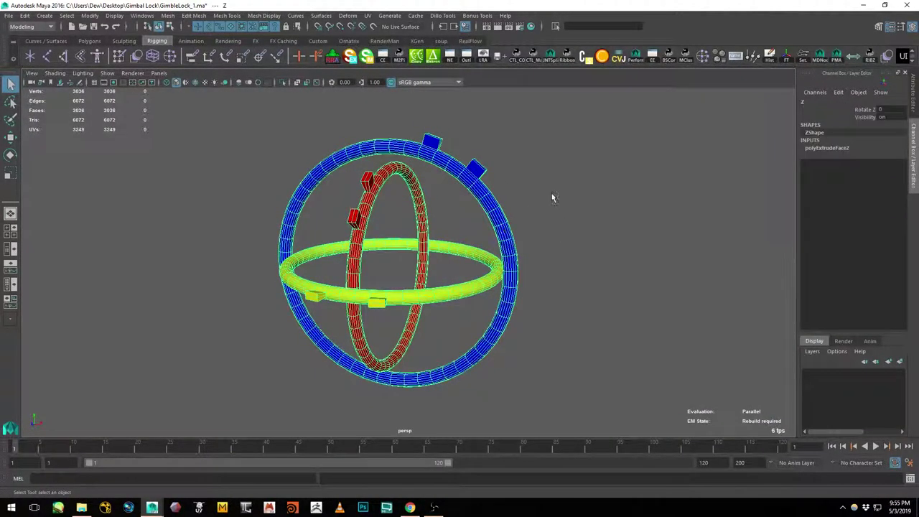
left_click(552, 199)
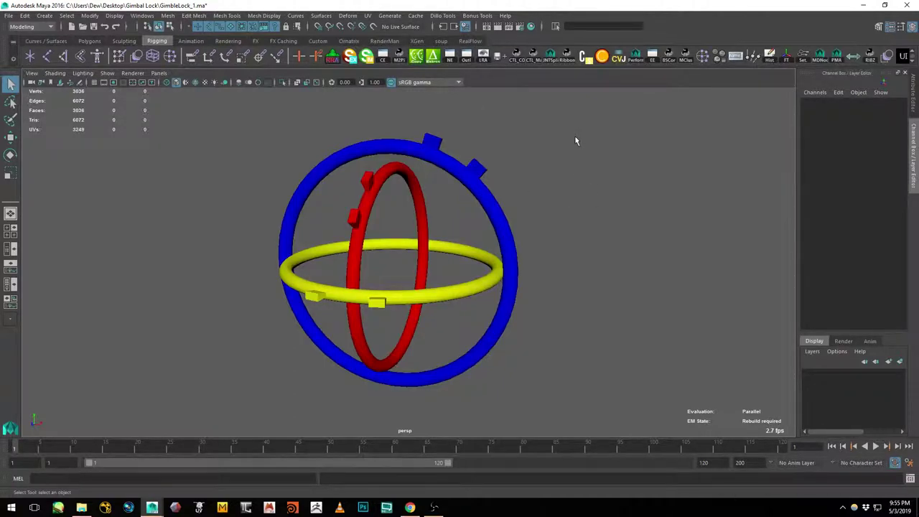
Compare the selection of the blue outer ring with the red inner ring and examine the gimbal from several angles
left_click_drag(588, 188, 486, 195, "alt")
left_click(488, 197)
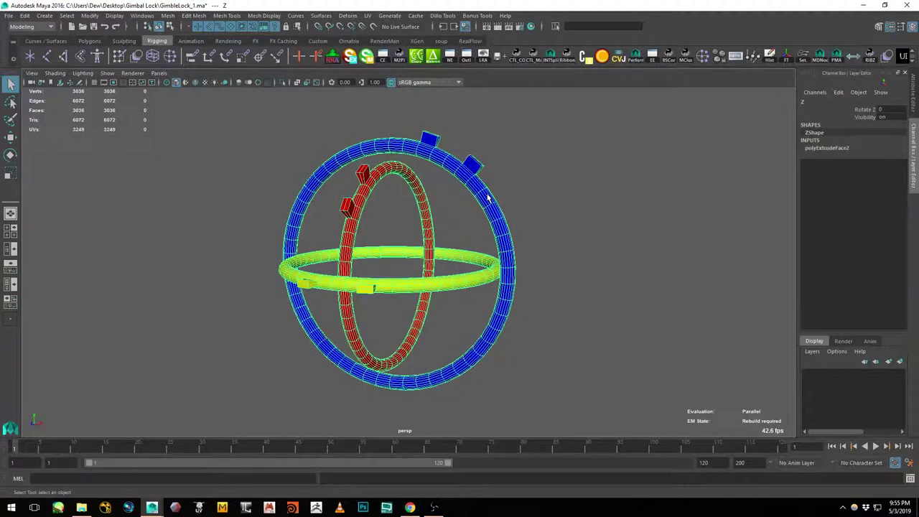
left_click(426, 207)
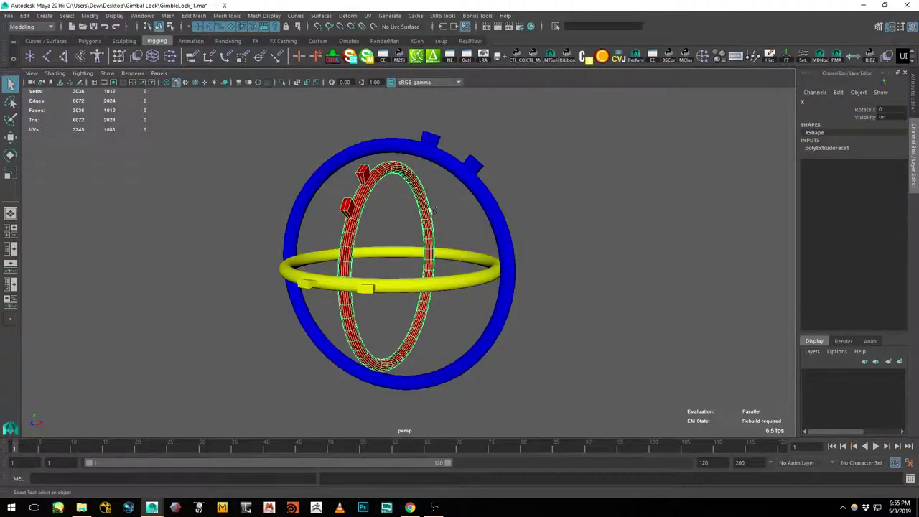
left_click(524, 152)
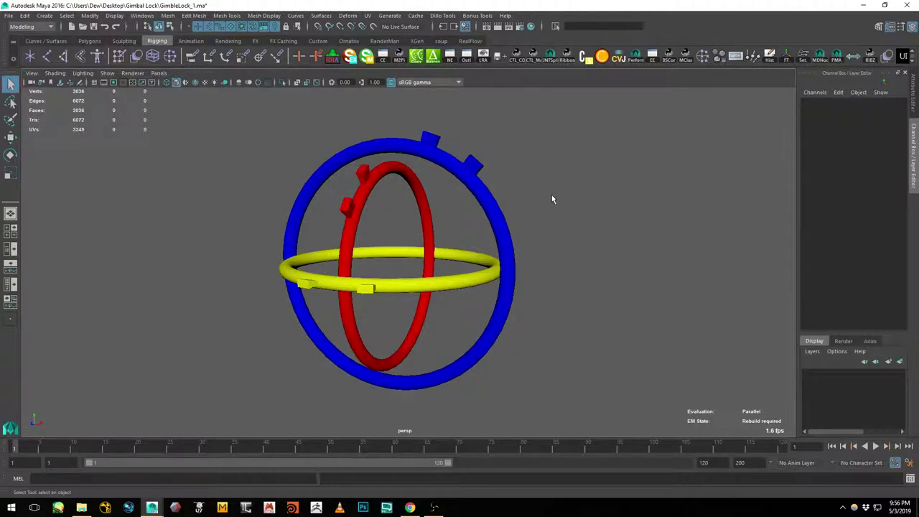
left_click_drag(439, 201, 406, 133, "alt")
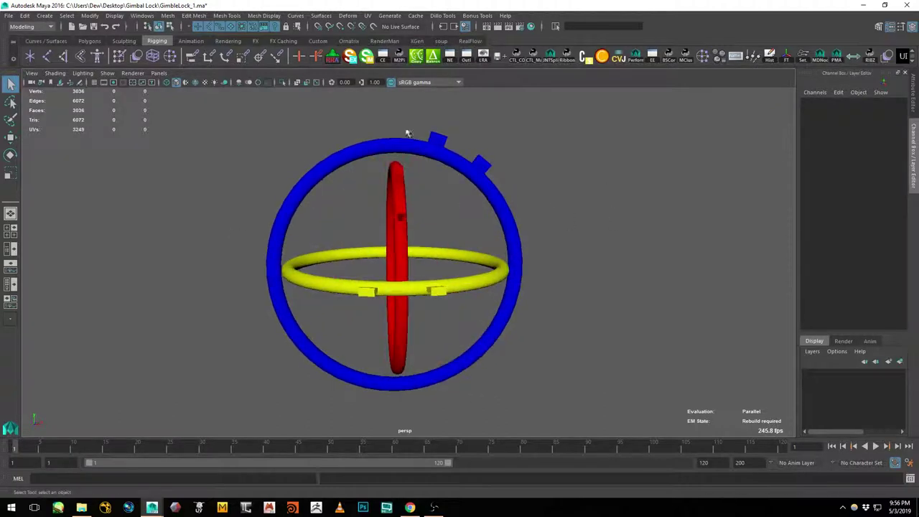
left_click_drag(586, 195, 539, 196, "alt")
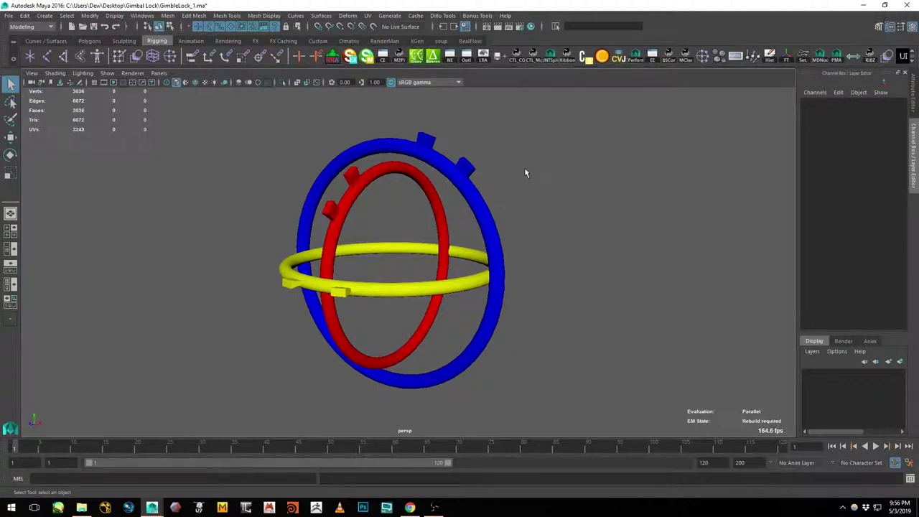
left_click_drag(525, 173, 481, 242, "alt")
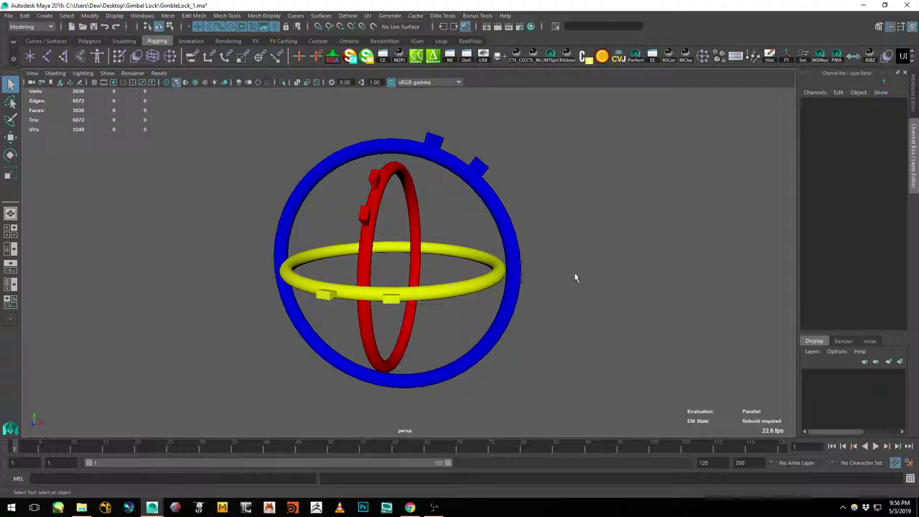
left_click_drag(574, 278, 428, 180, "alt")
Try rotating the red inner ring about its X axis using its Rotate X channel
left_click(429, 180)
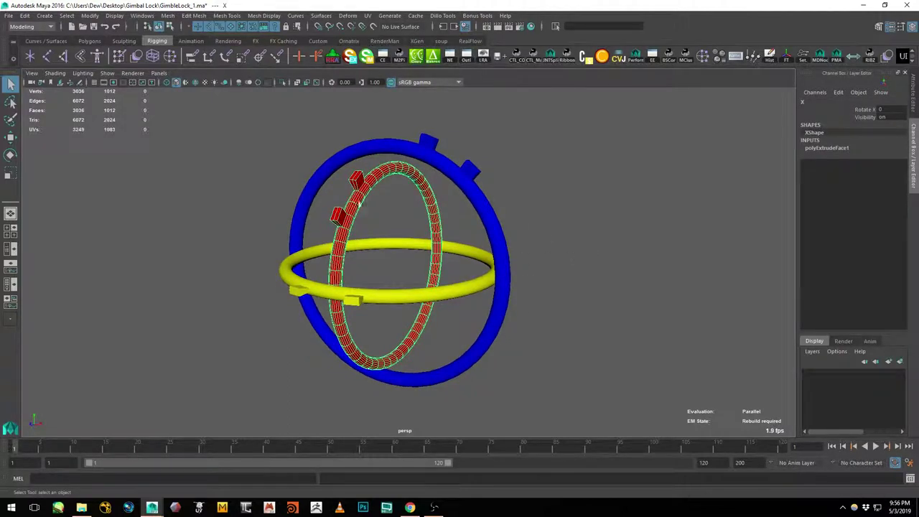
key("w")
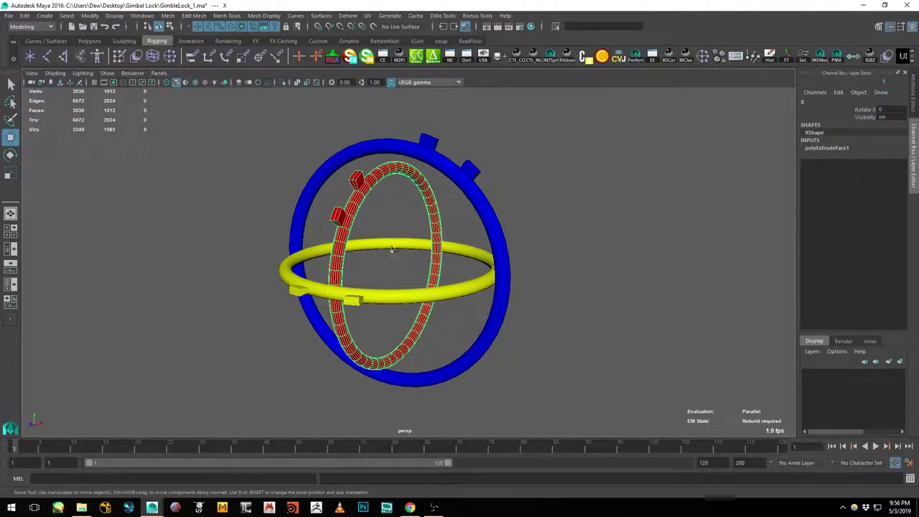
key("e")
left_click(859, 110)
middle_click_drag(639, 157, 549, 177)
left_click(553, 172)
Rotate the blue outer ring to -45 degrees about Z using its Rotate Z channel
key("e")
left_click(494, 220)
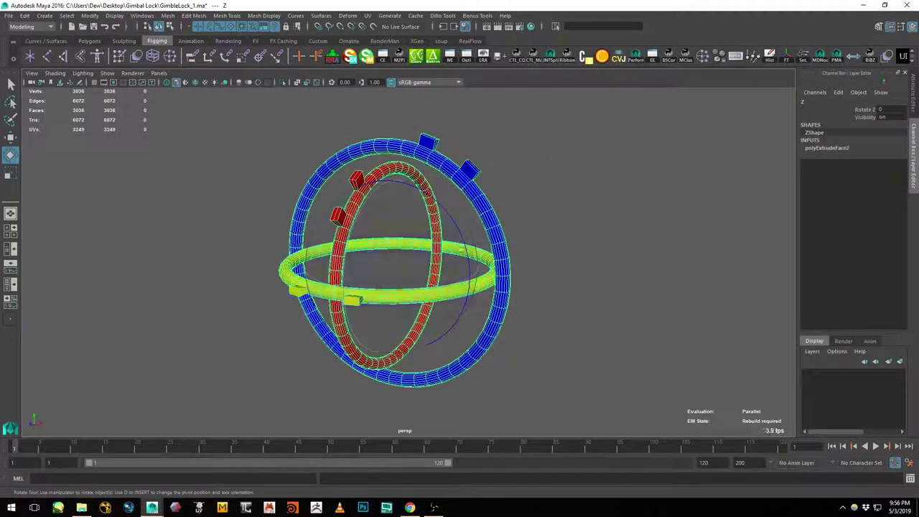
left_click(865, 110)
middle_click_drag(682, 144, 659, 195)
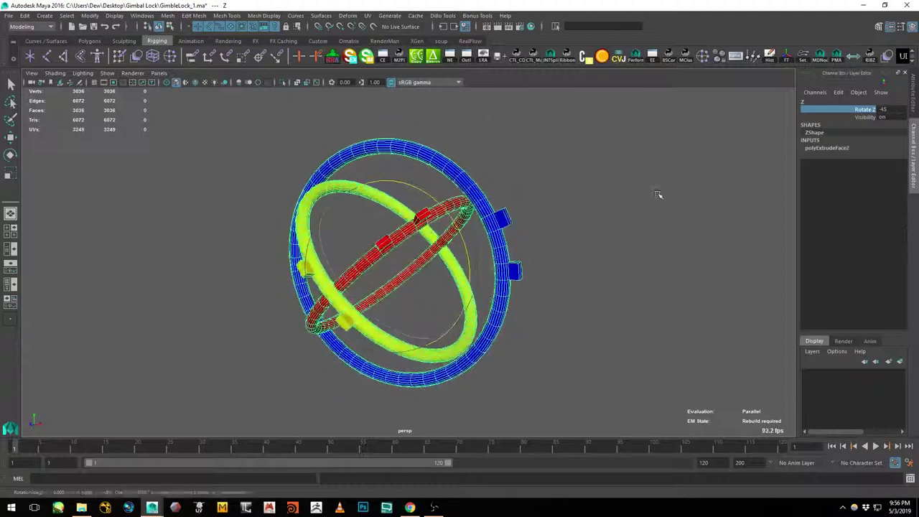
left_click(658, 195)
Try rotating the red inner ring about X inside the tilted gimbal, undo it and clear the selection
left_click(467, 205)
left_click_drag(468, 208, 496, 240, "alt")
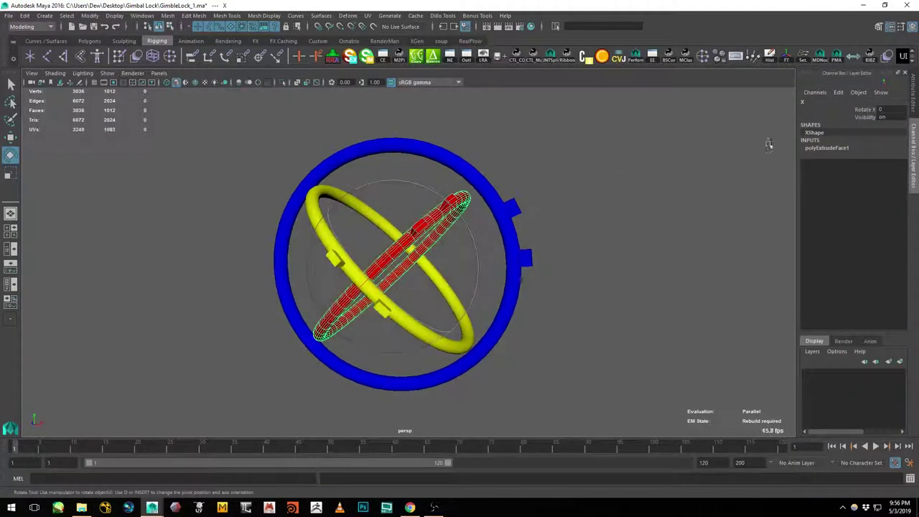
left_click(863, 109)
middle_click_drag(585, 123, 667, 132)
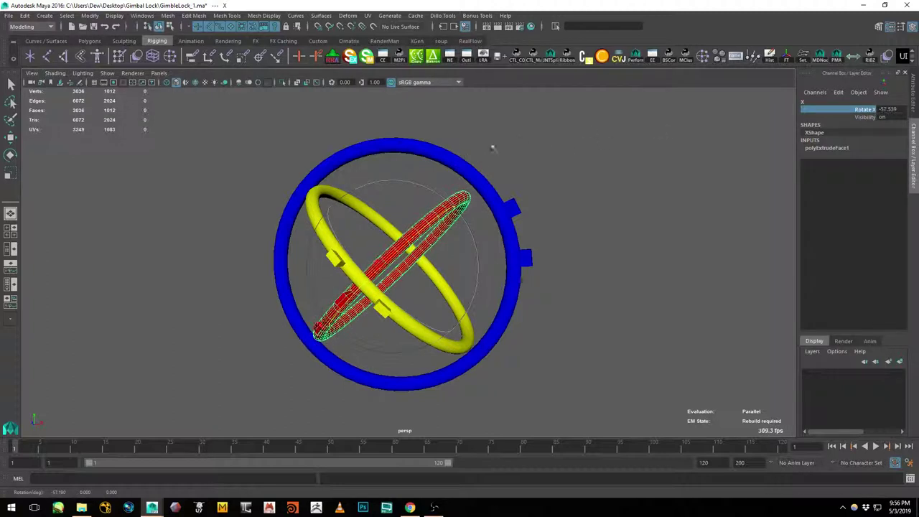
key("ctrl+z")
key("ctrl+z")
left_click(584, 185)
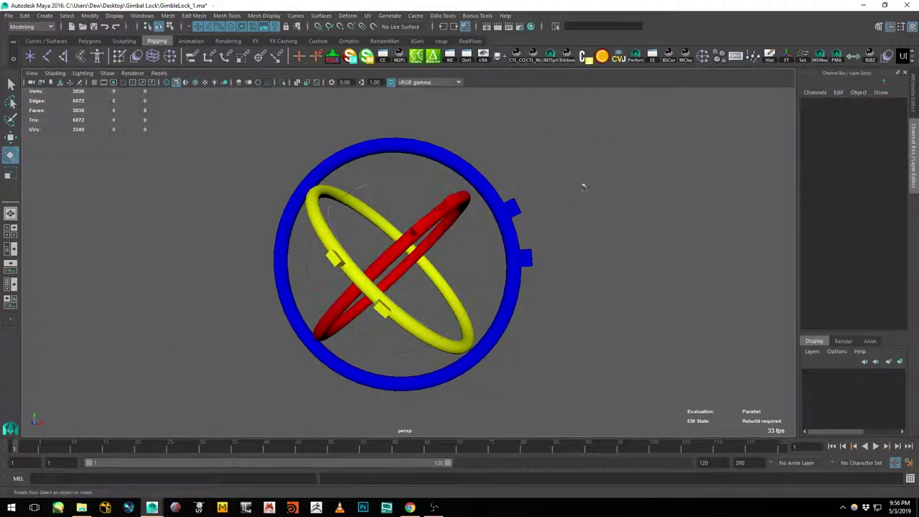
Try rotating the yellow middle ring about Y inside the tilted gimbal, undo it and clear the selection
left_click(346, 257)
left_click(865, 110)
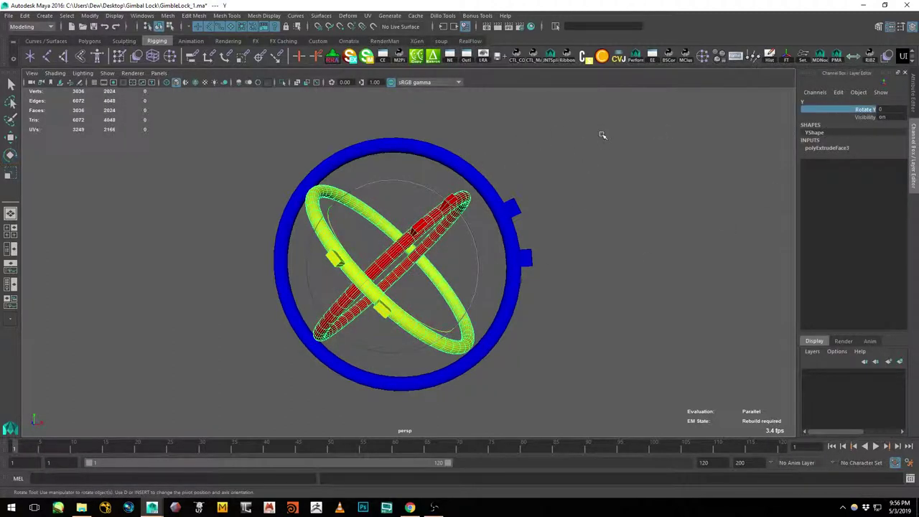
middle_click_drag(606, 139, 638, 150)
left_click_drag(639, 150, 470, 191, "alt")
key("ctrl+z")
left_click(571, 170)
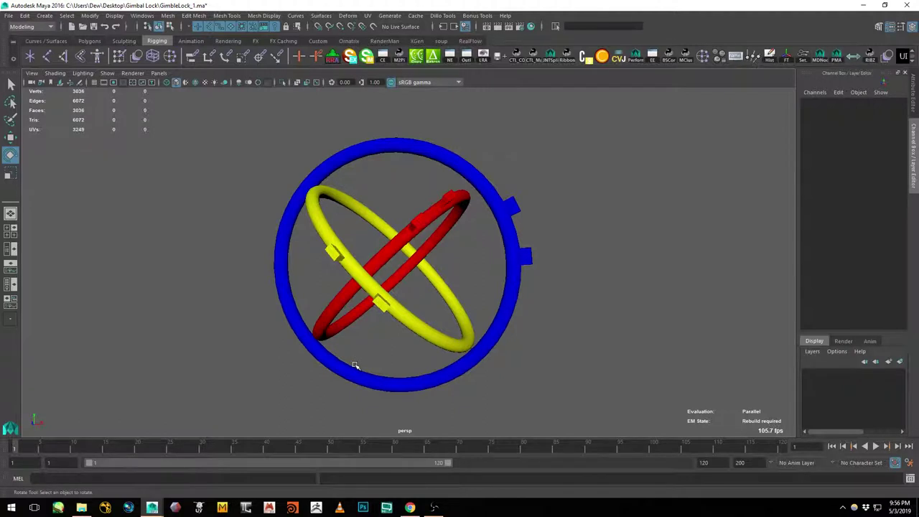
Rotate the blue outer ring about Z back to nearly 0 degrees so the gimbal stands upright
left_click_drag(419, 138, 380, 144, "alt")
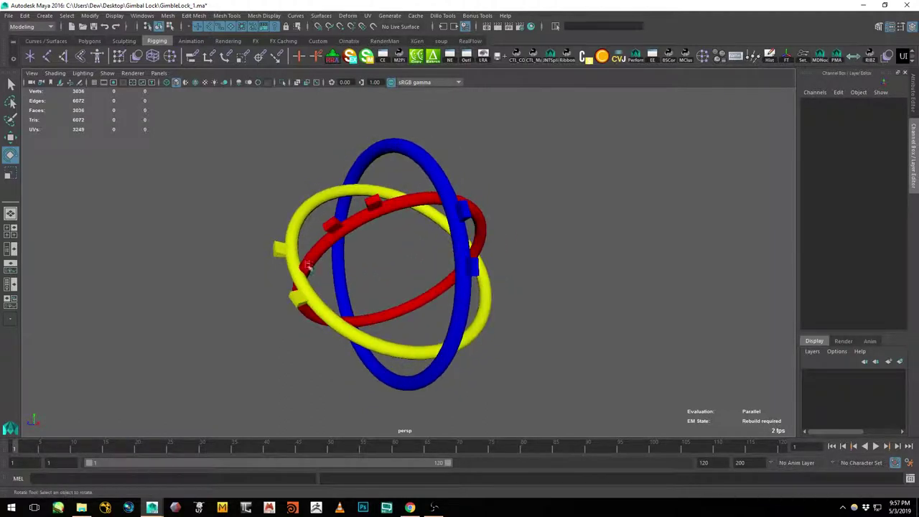
left_click_drag(309, 267, 381, 270, "alt")
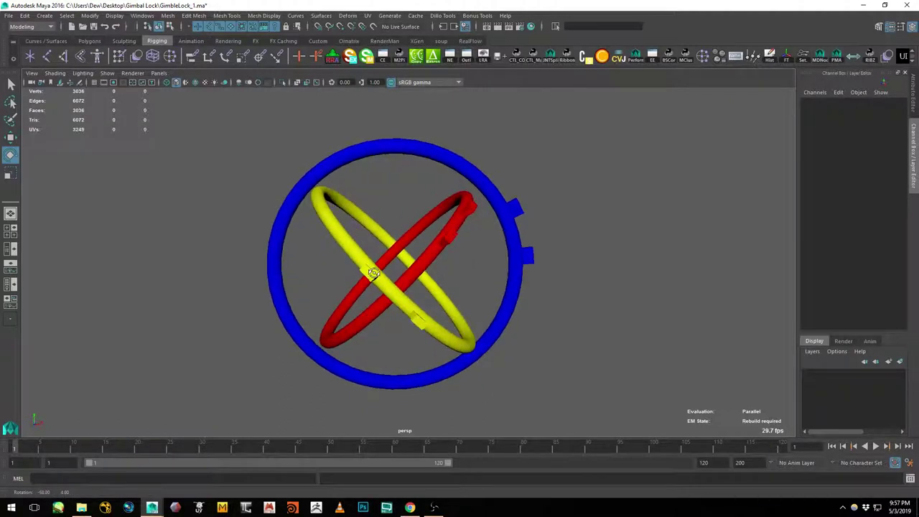
left_click(499, 208)
key("e")
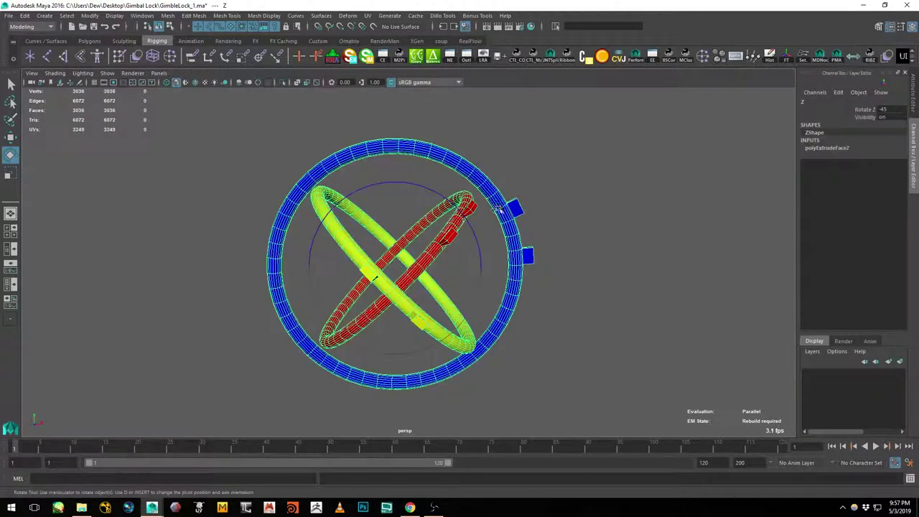
left_click_drag(439, 194, 836, 144)
key("ctrl+z")
middle_click_drag(692, 129, 629, 118)
Try rotating the red inner ring about X in the upright gimbal and undo the rotation
left_click(425, 188)
left_click(396, 194)
left_click_drag(443, 191, 342, 306, "alt")
key("ctrl+z")
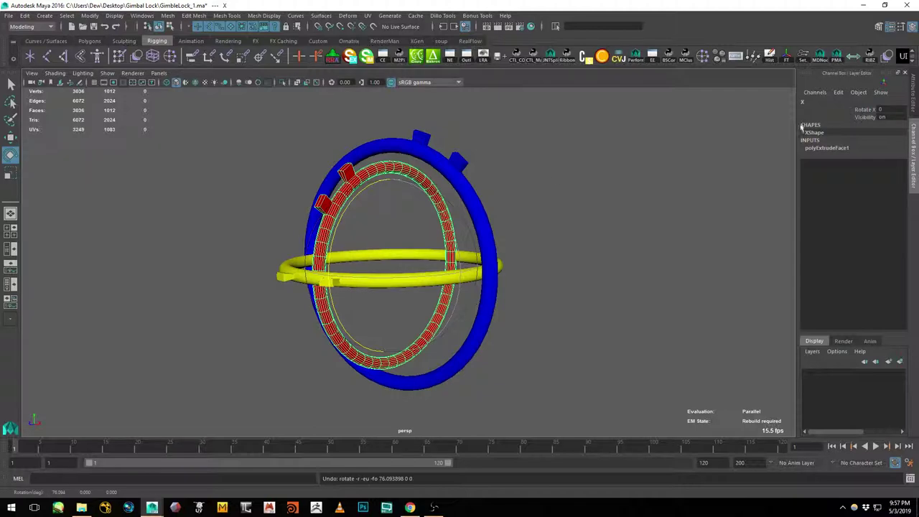
Rotate the yellow middle ring about Y until the red inner ring lies in the same plane as the blue outer ring
left_click_drag(539, 184, 570, 188, "alt")
left_click(555, 217)
left_click(436, 296)
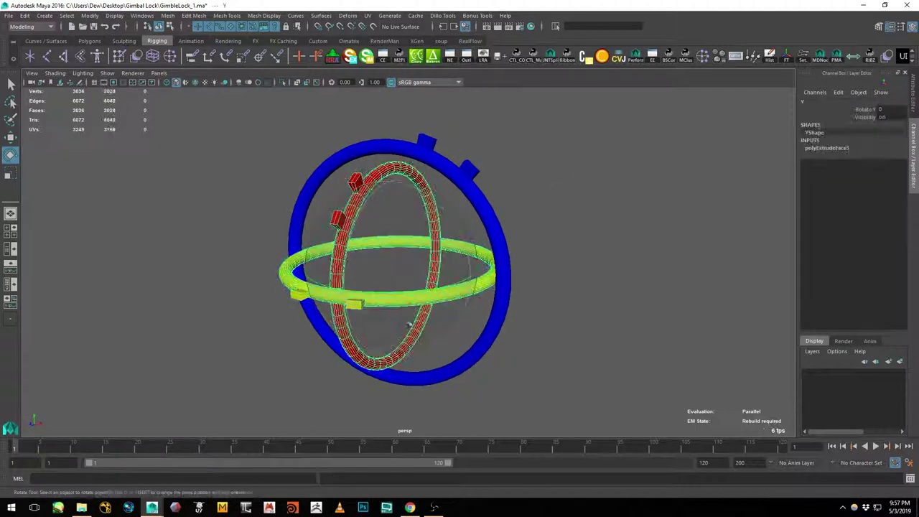
left_click_drag(321, 286, 456, 299)
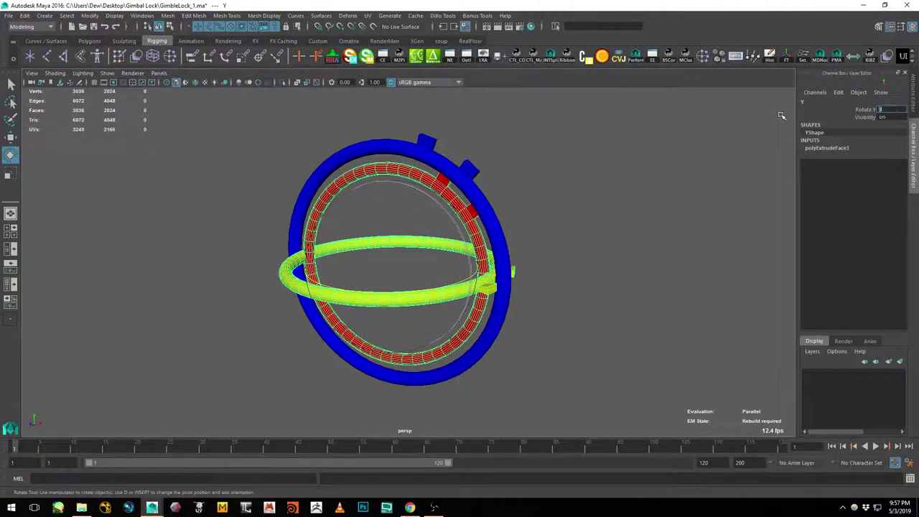
left_click(533, 226)
Examine the alignment of the red and blue rings from the front, side and above, selecting the outer ring to check it
left_click_drag(533, 226, 463, 229, "alt")
left_click(476, 216)
left_click(494, 188)
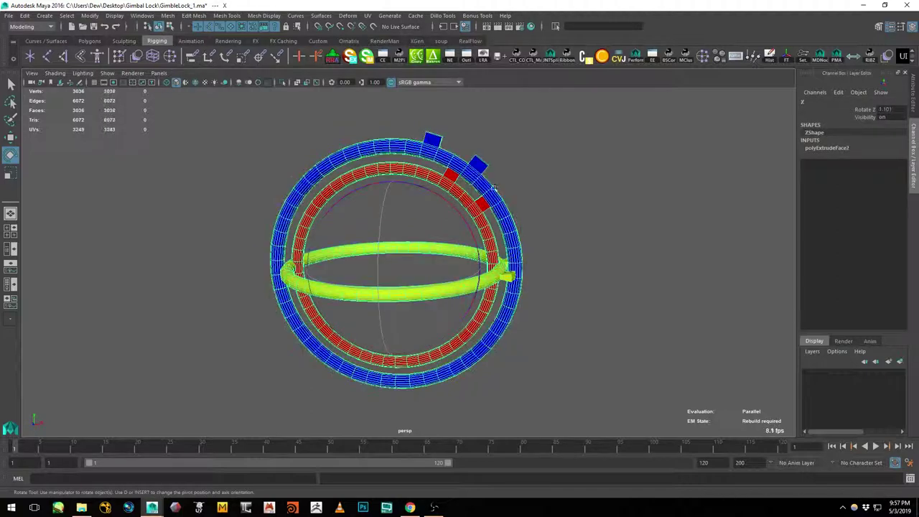
left_click(541, 223)
left_click_drag(540, 242, 503, 202, "alt")
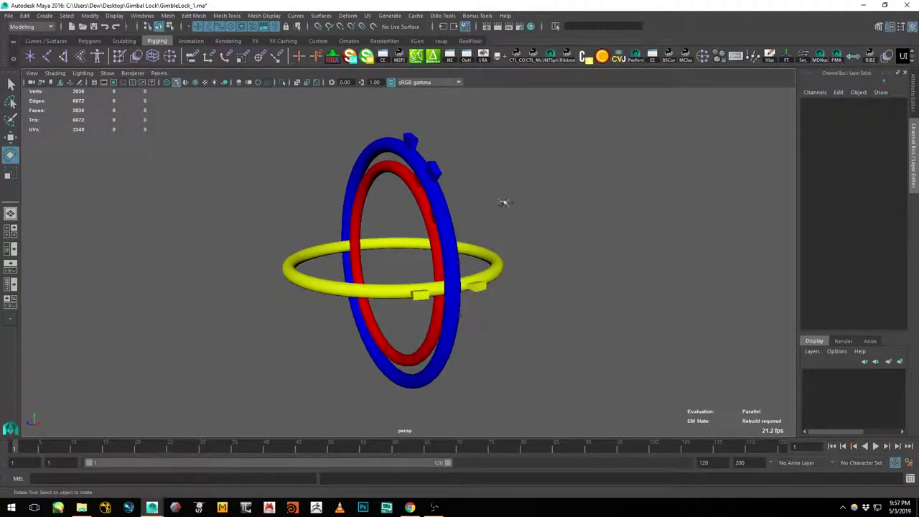
left_click(433, 189)
left_click_drag(409, 220, 471, 216, "alt")
left_click(596, 143)
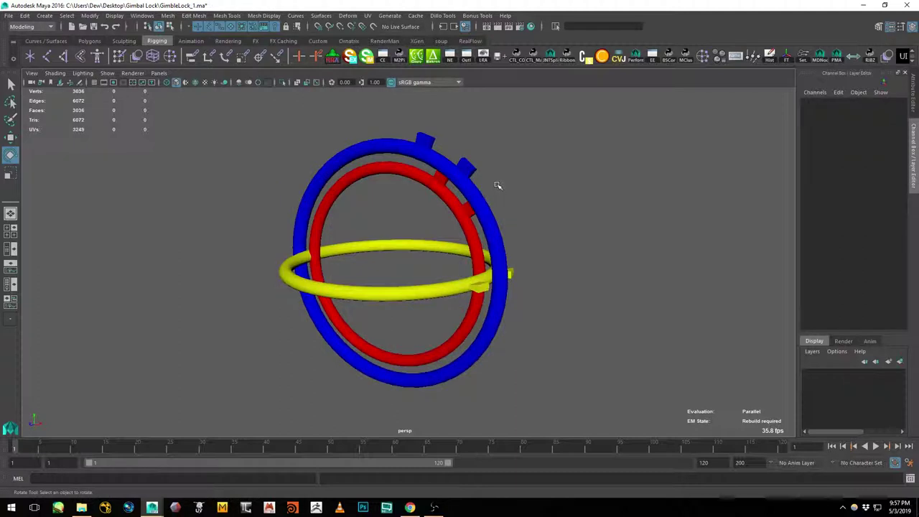
left_click_drag(377, 163, 410, 236, "alt")
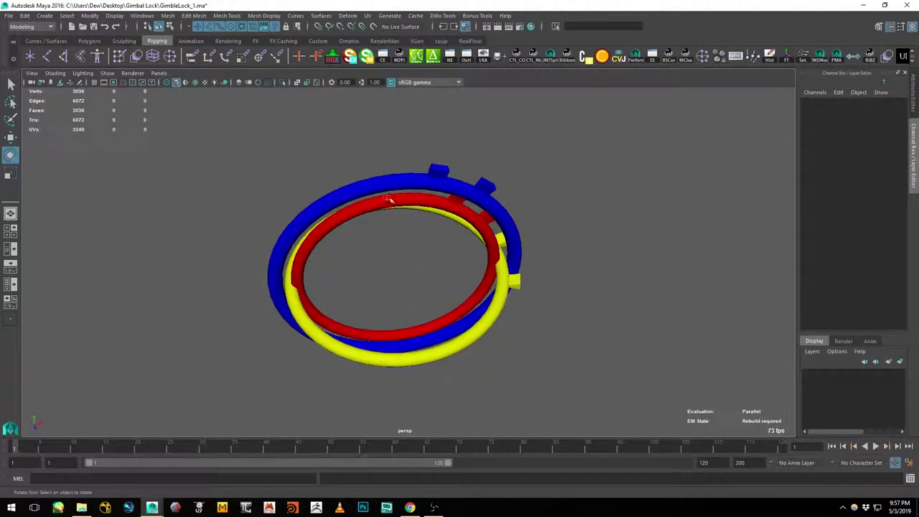
left_click_drag(407, 402, 410, 224, "alt")
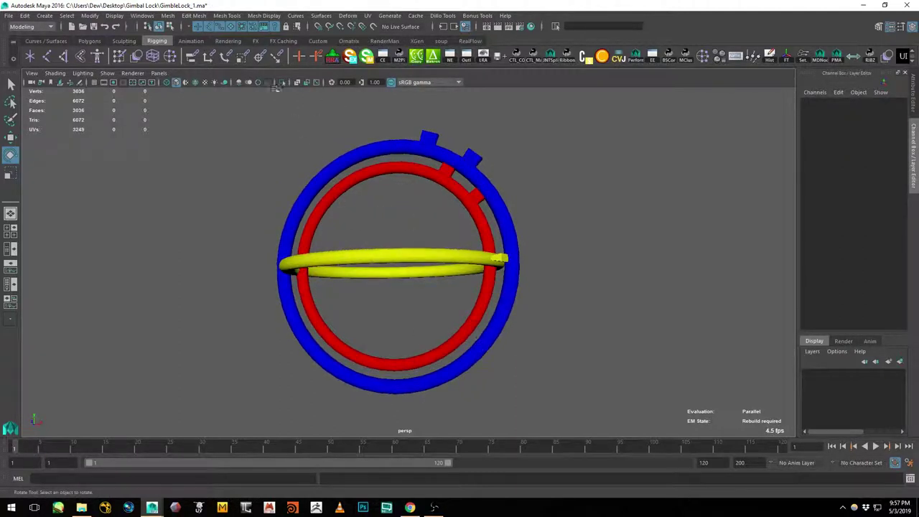
Try rotating the yellow middle ring further about Y and undo the rotation
mouse_move(449, 292)
left_mouse_down("alt")
mouse_move(395, 304)
mouse_move(355, 296)
mouse_move(446, 293)
left_mouse_up("alt")
left_click(406, 307)
key("ctrl+z")
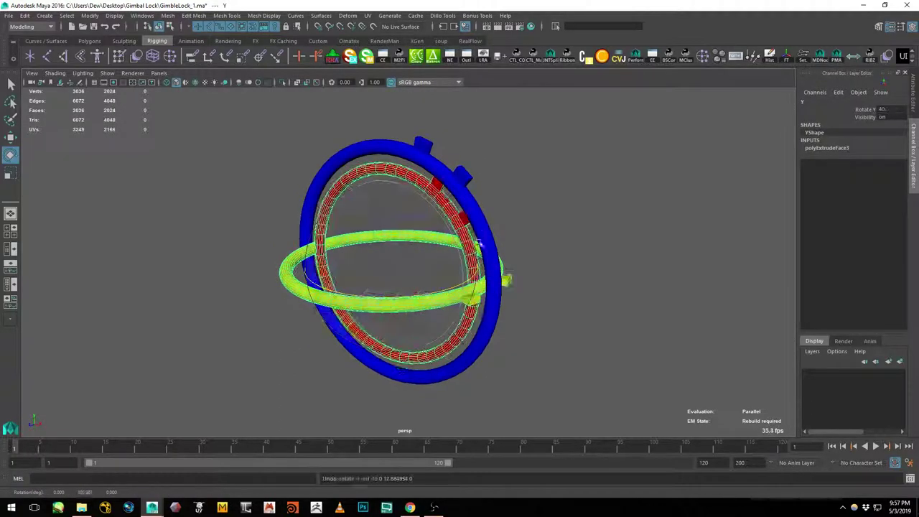
Try rotating the red inner ring about X while it lies in the blue outer ring's plane, and undo the rotation
left_click(475, 210)
left_click(865, 109)
middle_click_drag(704, 165, 650, 165)
key("ctrl+z")
key("e")
left_click(602, 144)
left_click(452, 208)
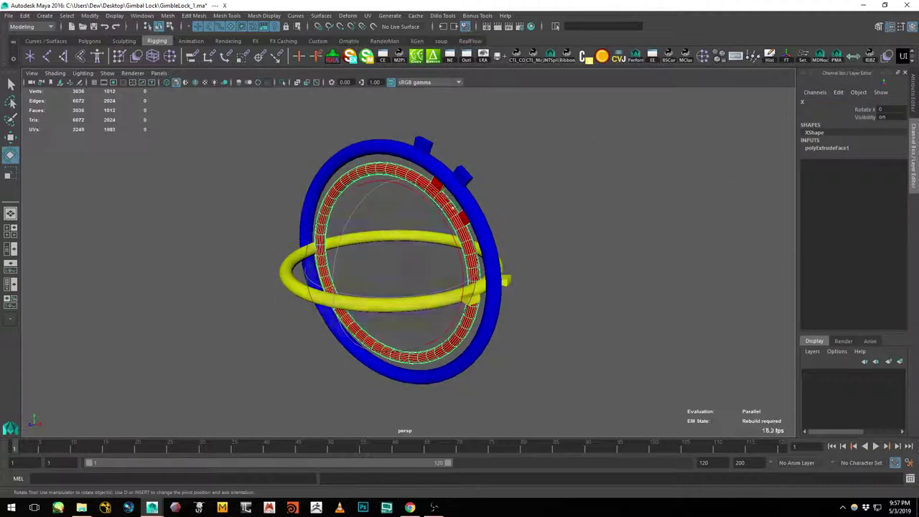
left_click(861, 110)
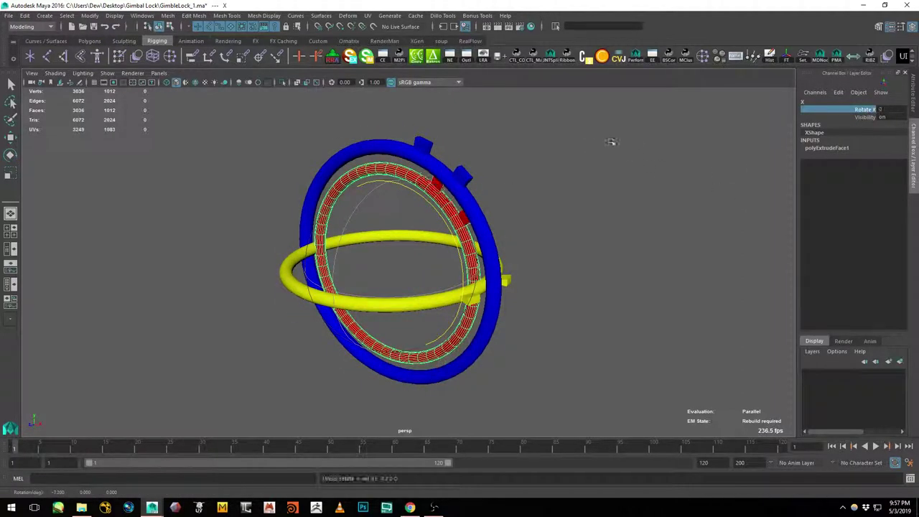
left_click(524, 205)
left_click(465, 208)
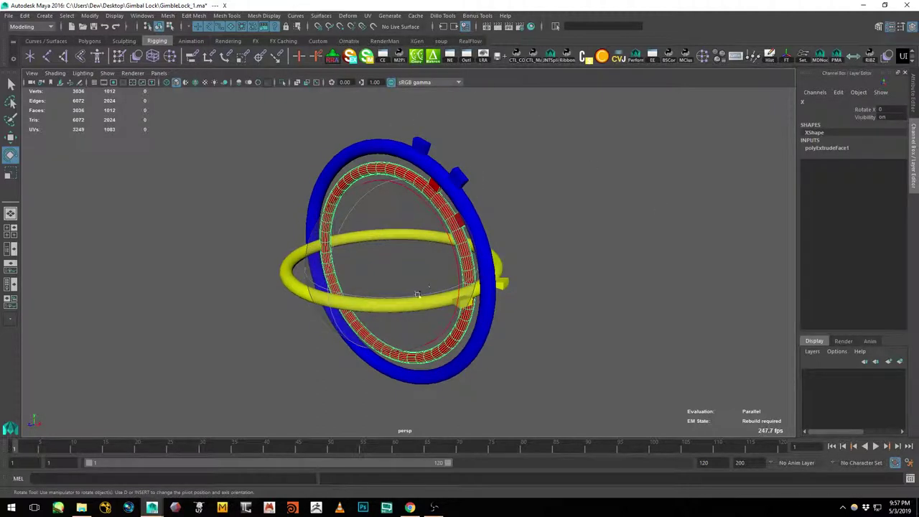
Rotate the yellow middle ring back about Y and set its Rotate Y to 0
left_click(431, 303)
left_click_drag(431, 302, 316, 292)
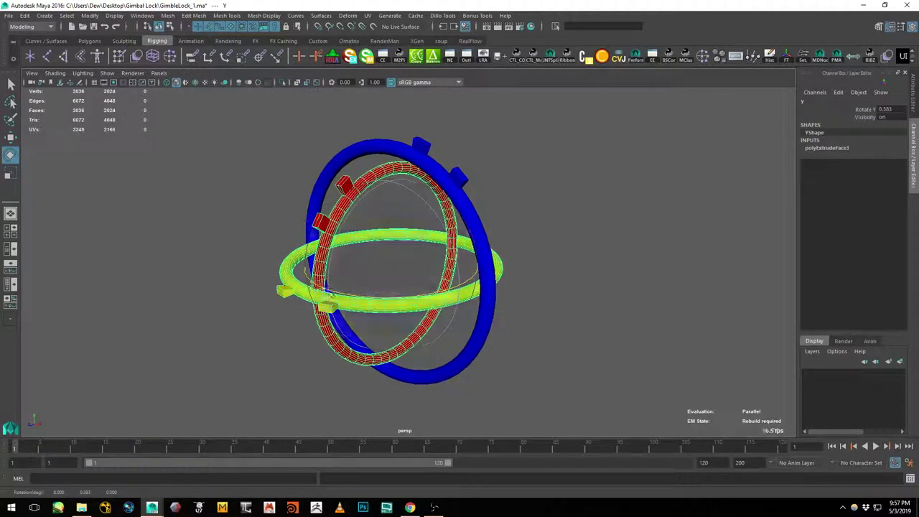
left_click_drag(893, 111, 837, 115)
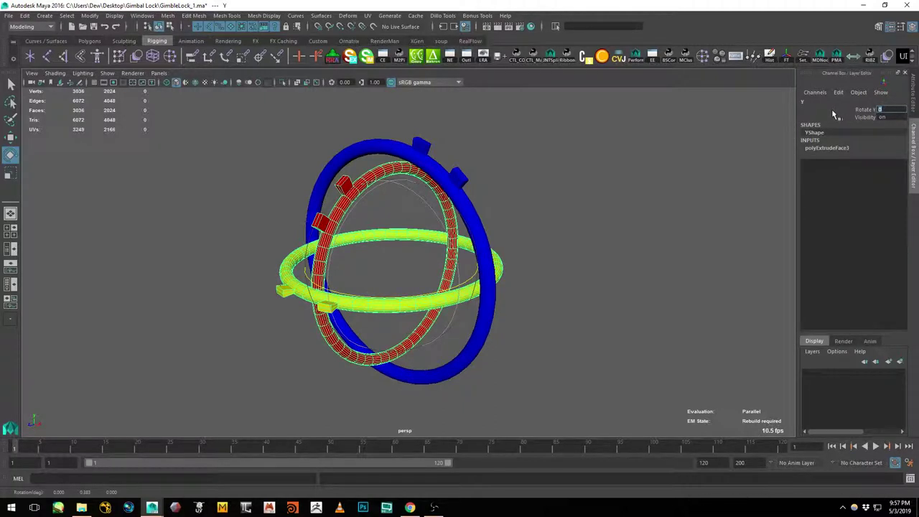
left_click(576, 252)
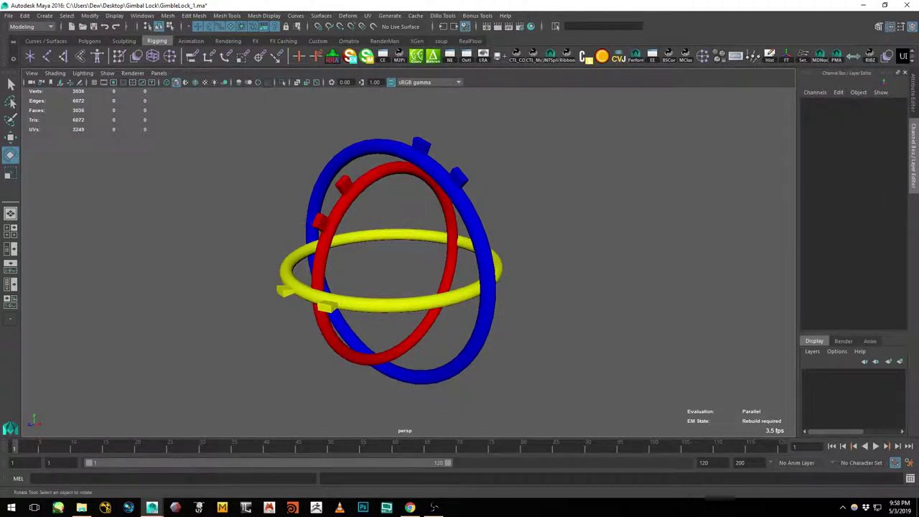
Unhide the cube beside the gimbal rig, bring both into view and select the cube
left_click(740, 366)
key("shift+h")
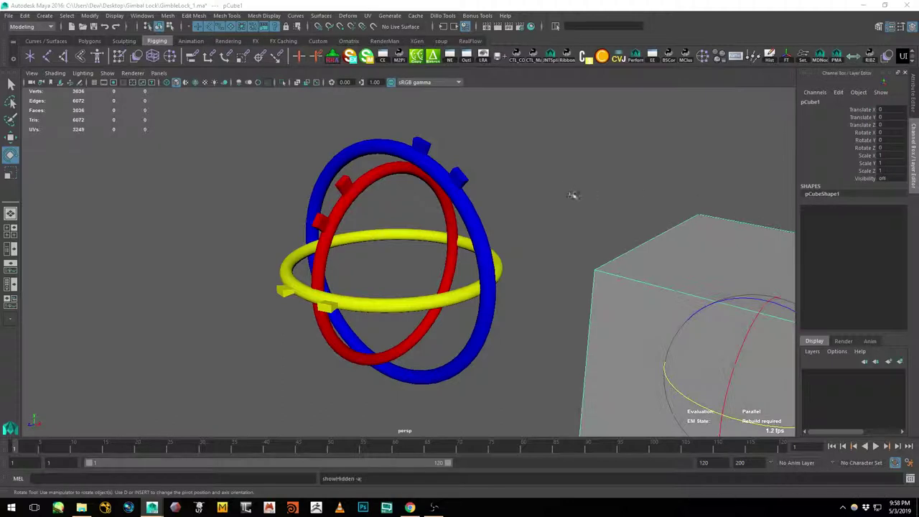
left_click(575, 196)
right_click_drag(575, 196, 474, 207, "alt")
middle_click_drag(488, 215, 439, 179, "alt")
right_click_drag(439, 179, 506, 205, "alt")
middle_click_drag(505, 205, 447, 202, "alt")
left_click_drag(447, 201, 458, 205, "alt")
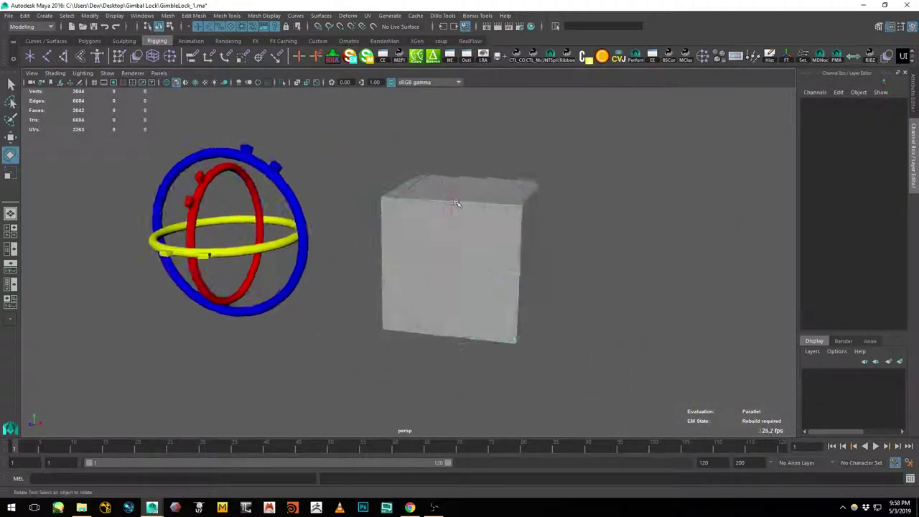
left_click(459, 205)
left_click_drag(493, 169, 470, 172, "alt")
right_click_drag(469, 172, 478, 211, "alt")
key("alt+a")
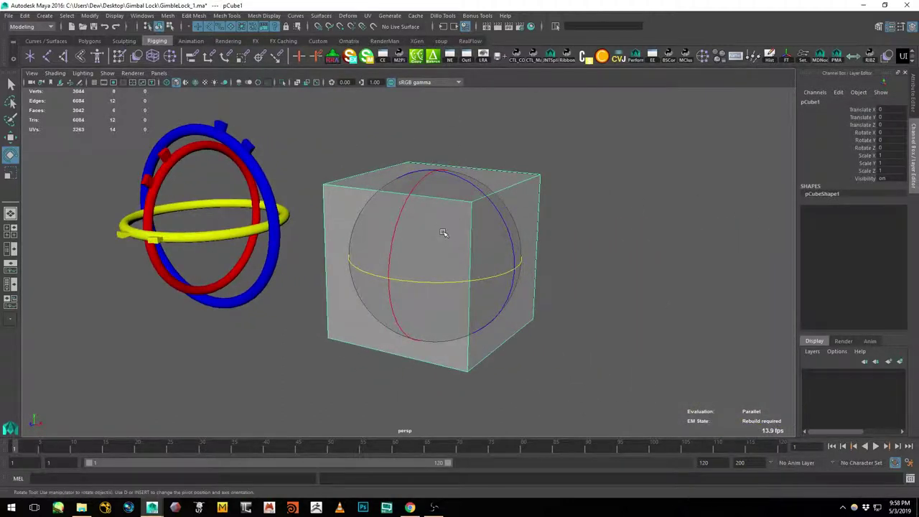
Rotate the cube about Y, set its Rotate Y to 90, and key it at frame 1
key("w")
key("e")
left_click_drag(443, 248, 399, 249)
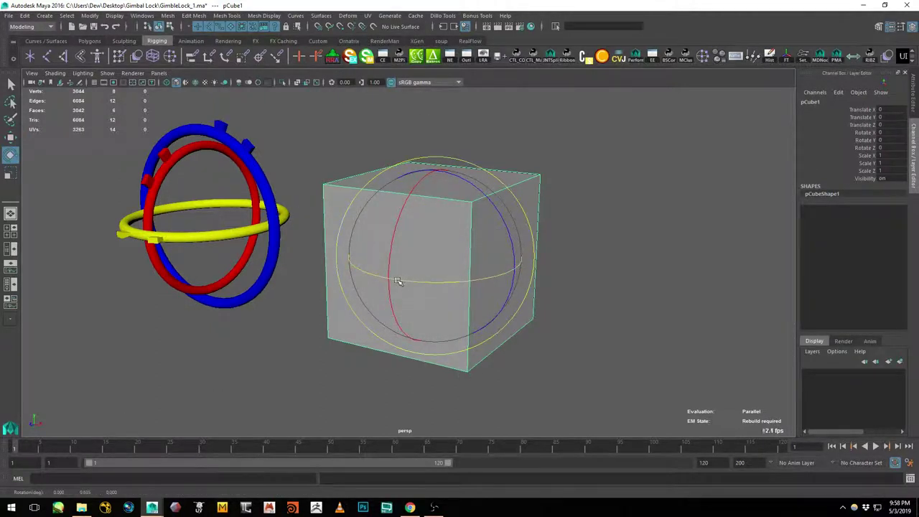
left_click_drag(400, 281, 472, 275)
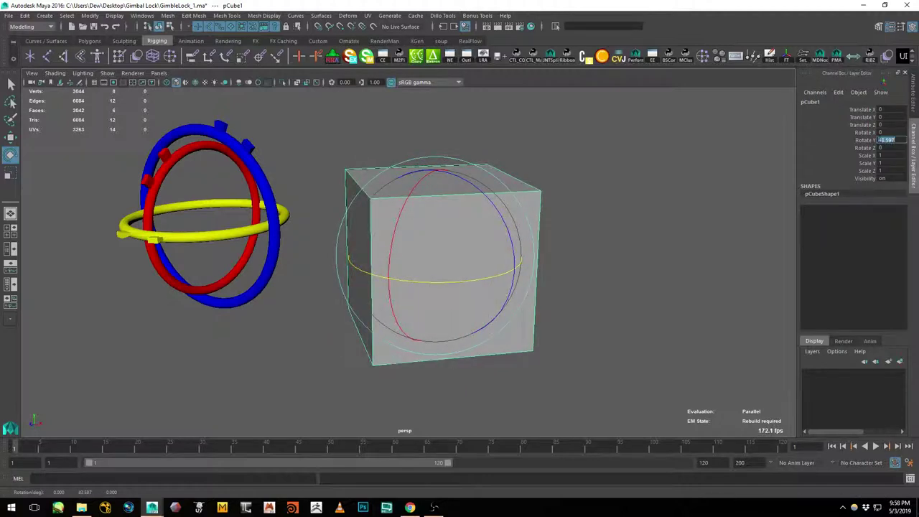
type("90")
key("Return")
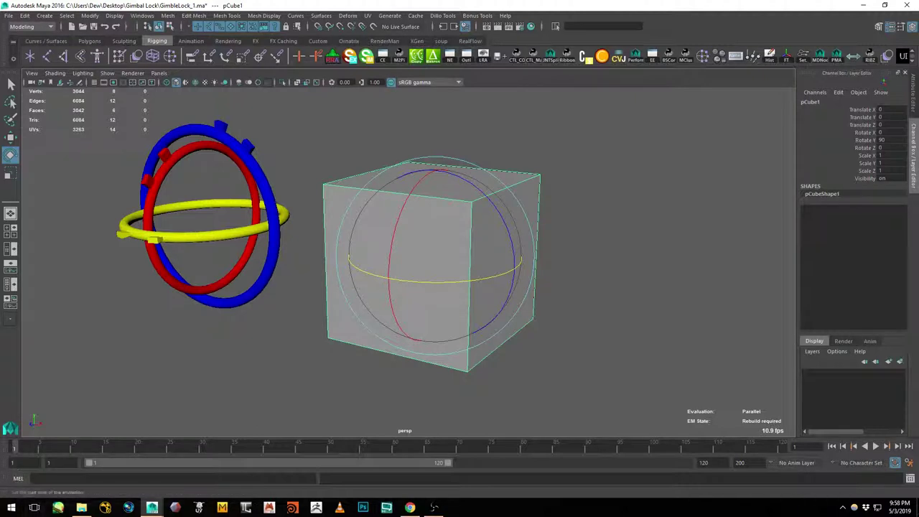
key("s")
Rotate the cube at frame 15 to Rotate X 90, Rotate Y 0 and Rotate Z 90, and key the rotation
left_click_drag(14, 453, 110, 457)
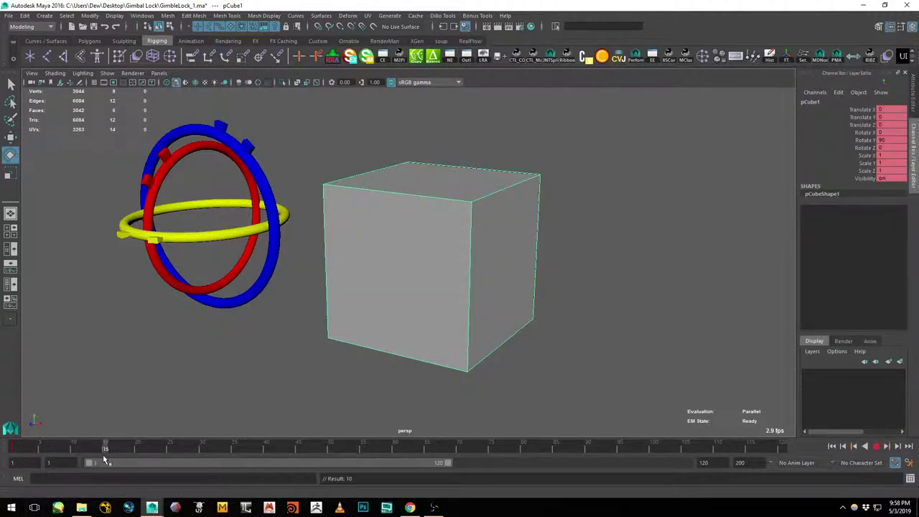
left_click_drag(405, 204, 385, 323)
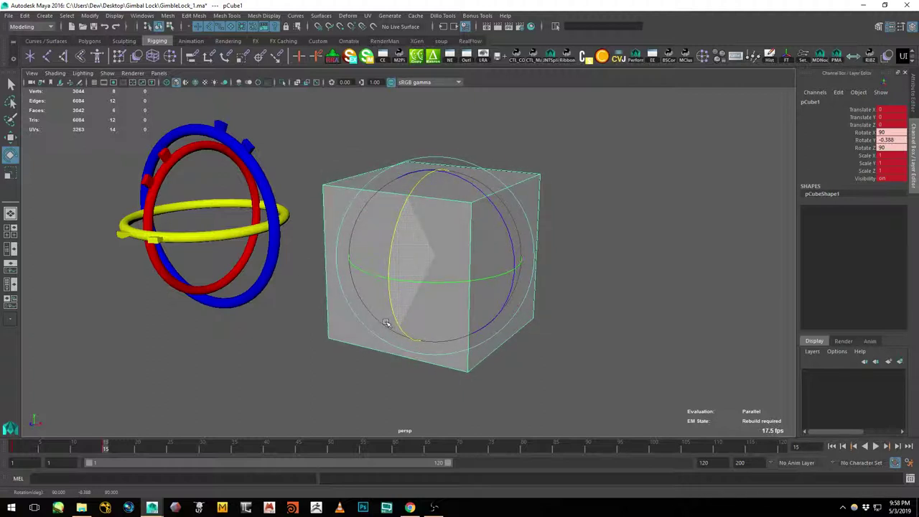
key("shift+e")
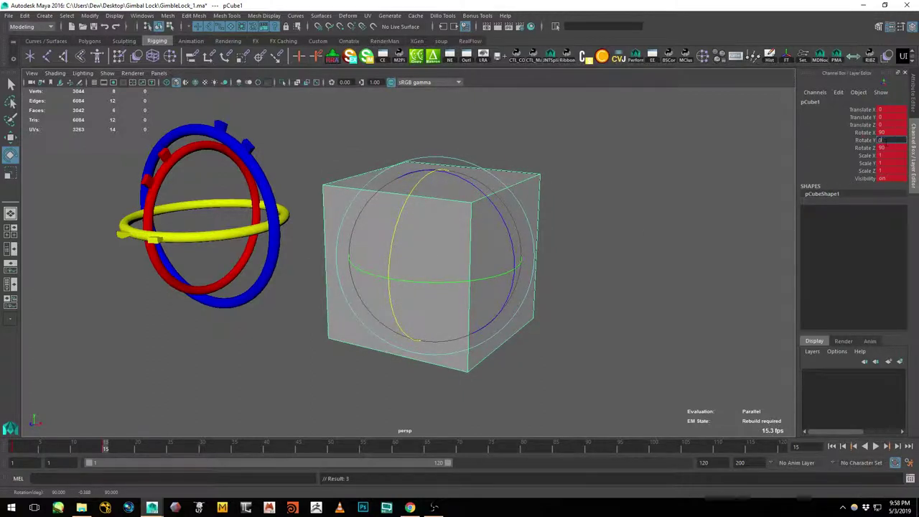
key("Return")
left_click(615, 217)
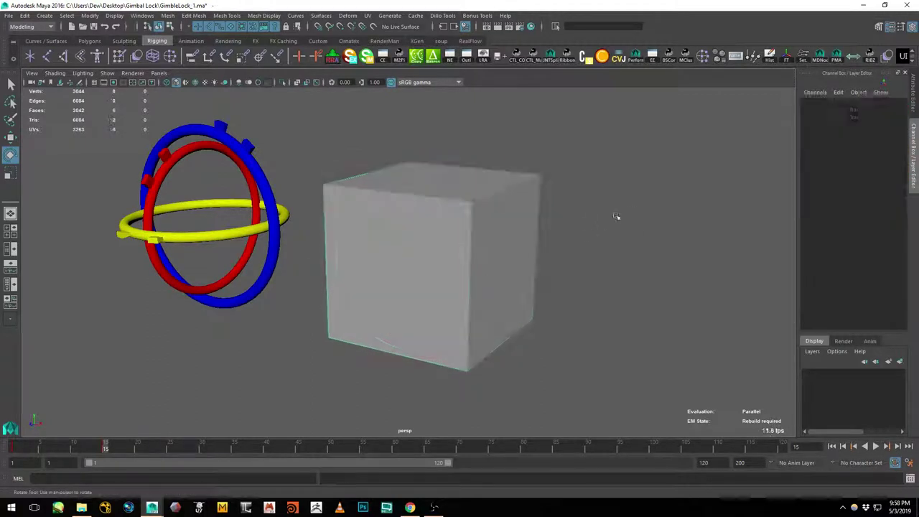
Select the cube and review its animated rotation between frames 15 and 1
left_click(516, 233)
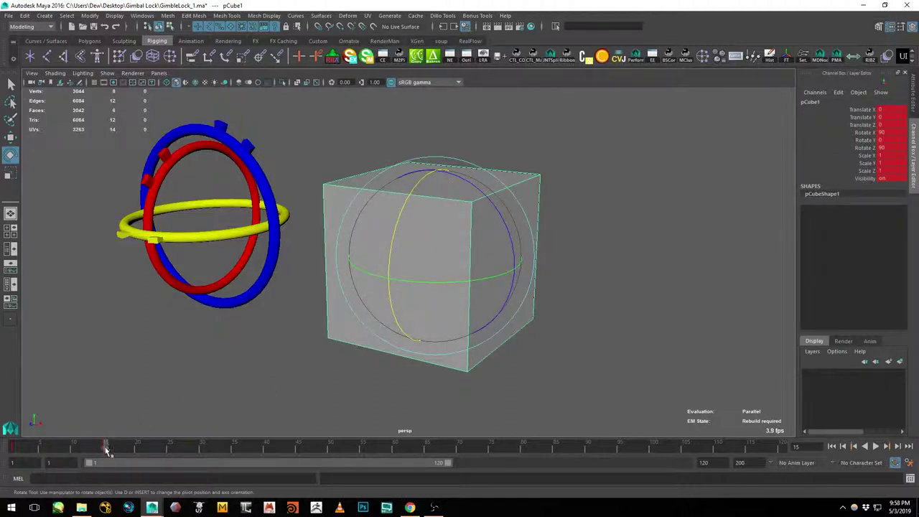
key("alt+v")
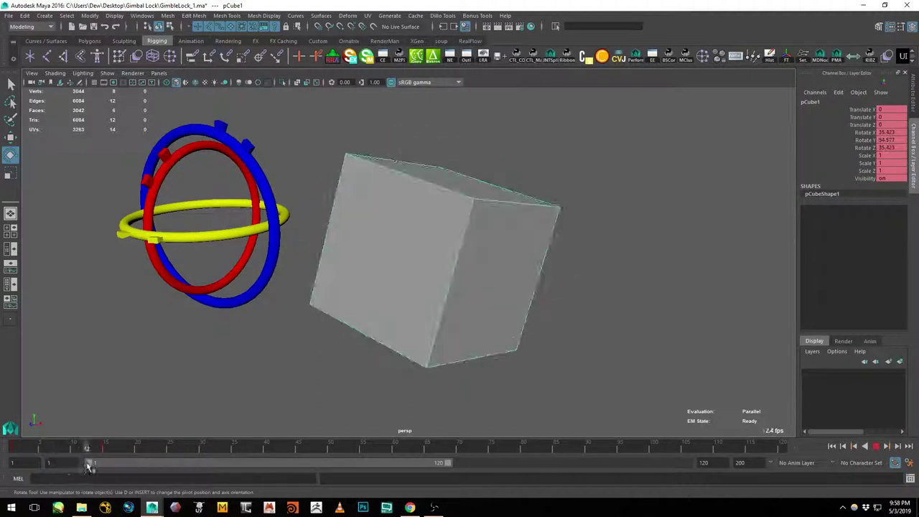
key("alt+shift+v")
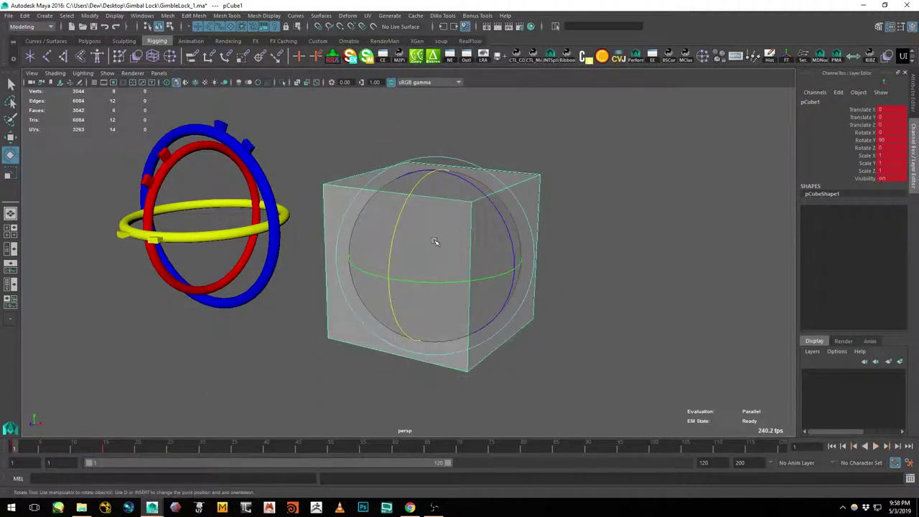
Switch the Rotate tool's axis orientation to Gimbal and scrub the cube's animation from frame 1 to frame 15
left_click_drag(434, 241, 481, 242)
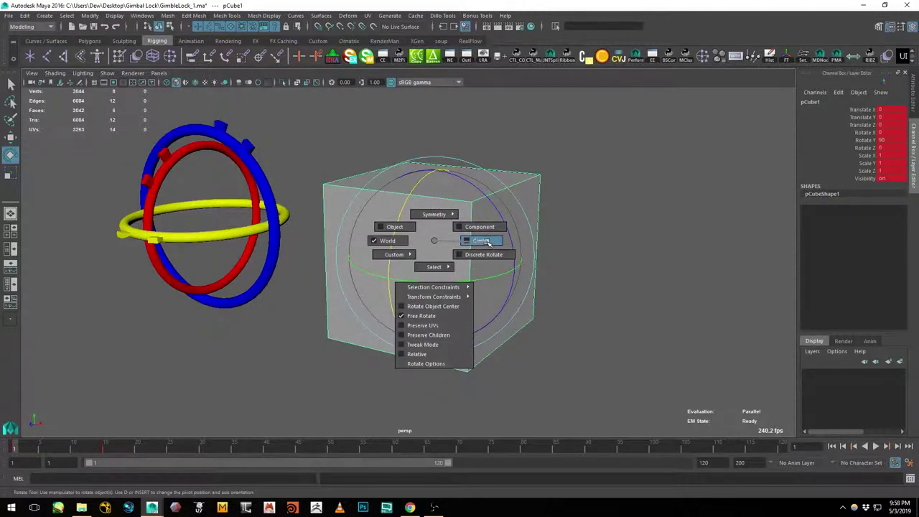
left_click_drag(489, 242, 489, 243)
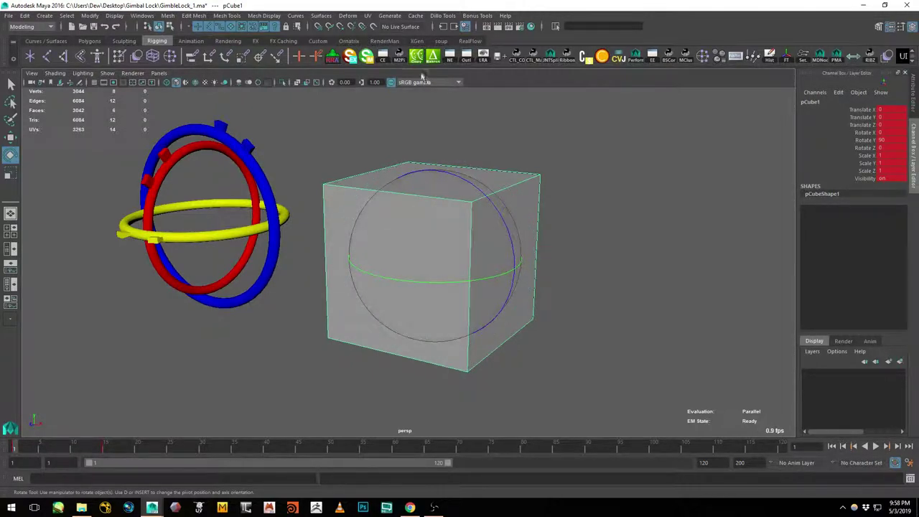
left_click_drag(538, 201, 477, 228, "alt")
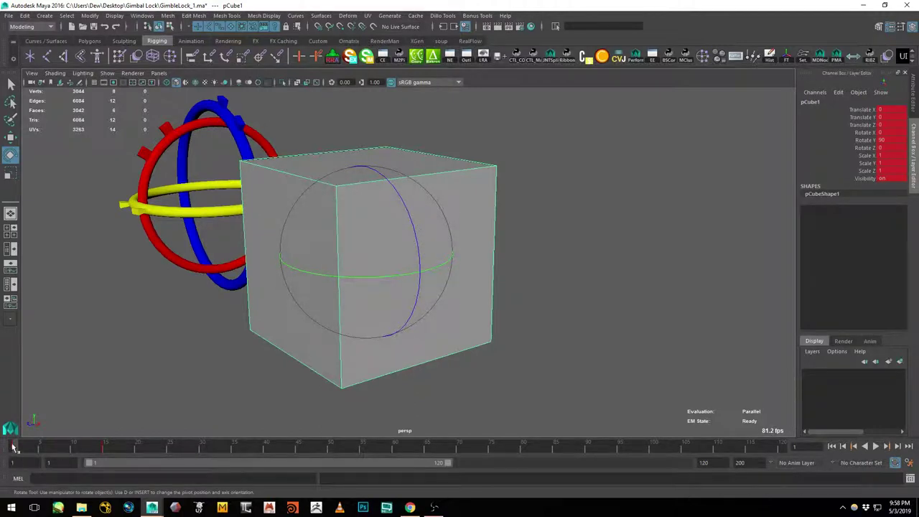
left_click_drag(20, 449, 106, 447)
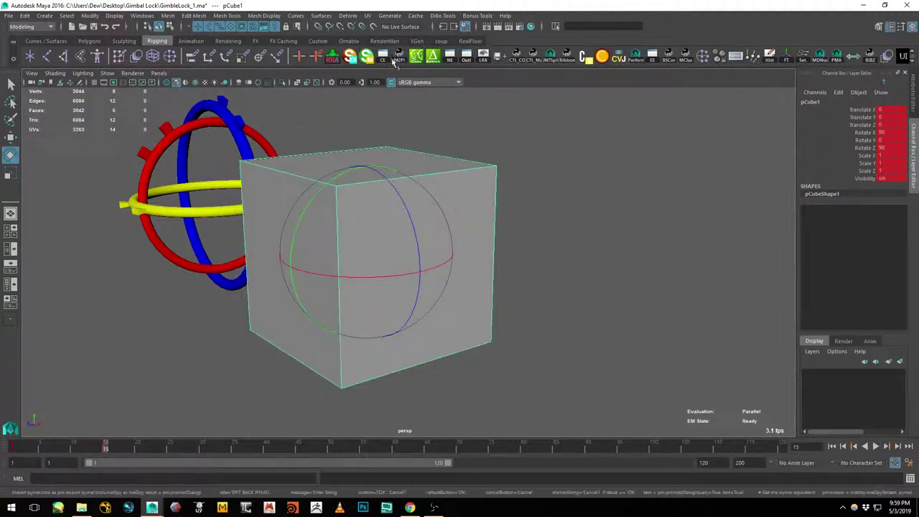
Show the cube's Rotate X, Rotate Y and Rotate Z curves together in the Graph Editor
left_click(191, 41)
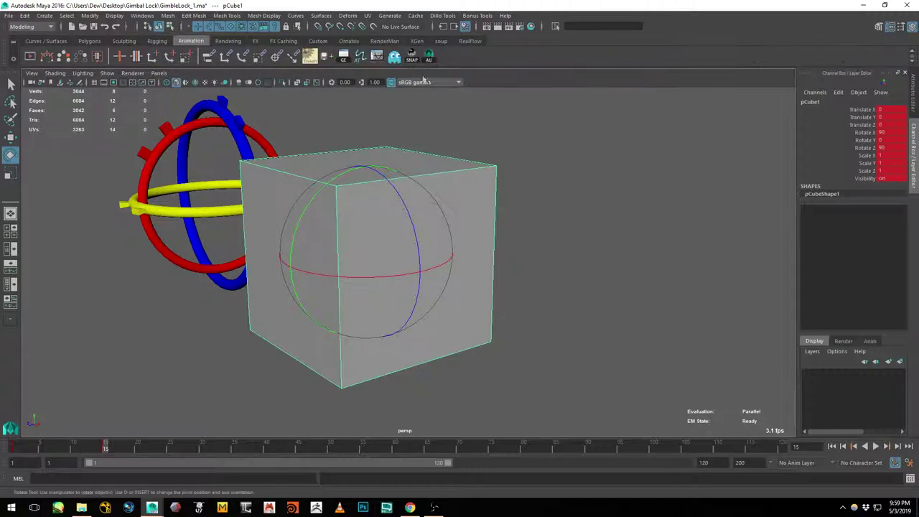
left_click(349, 59)
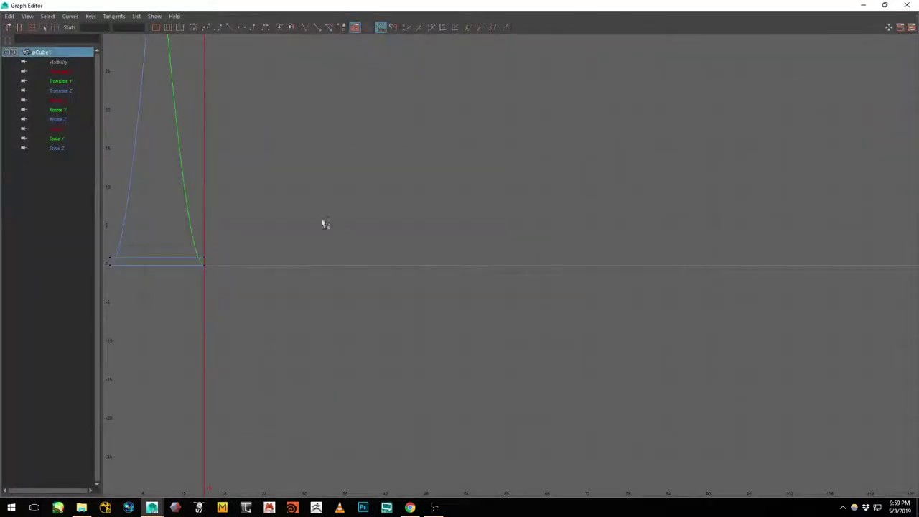
key("f")
left_click(66, 100)
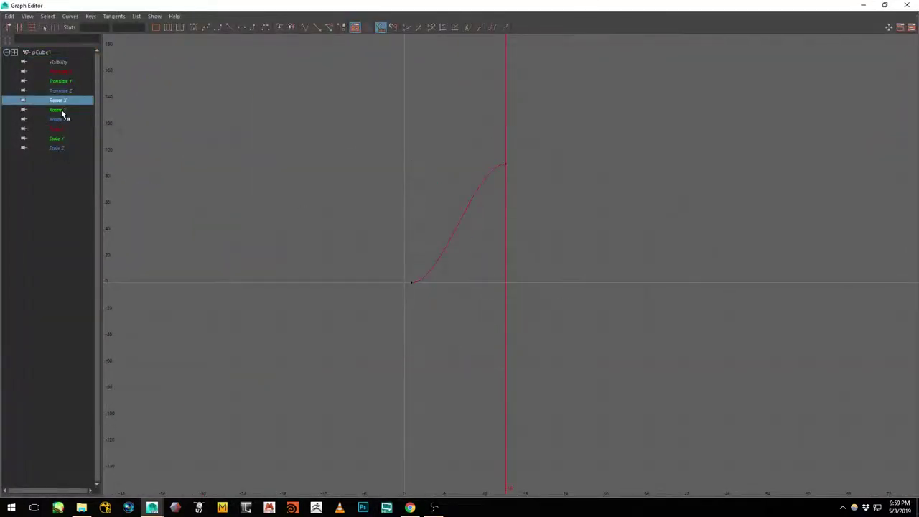
left_click_drag(61, 112, 61, 122)
left_click(59, 110, "ctrl")
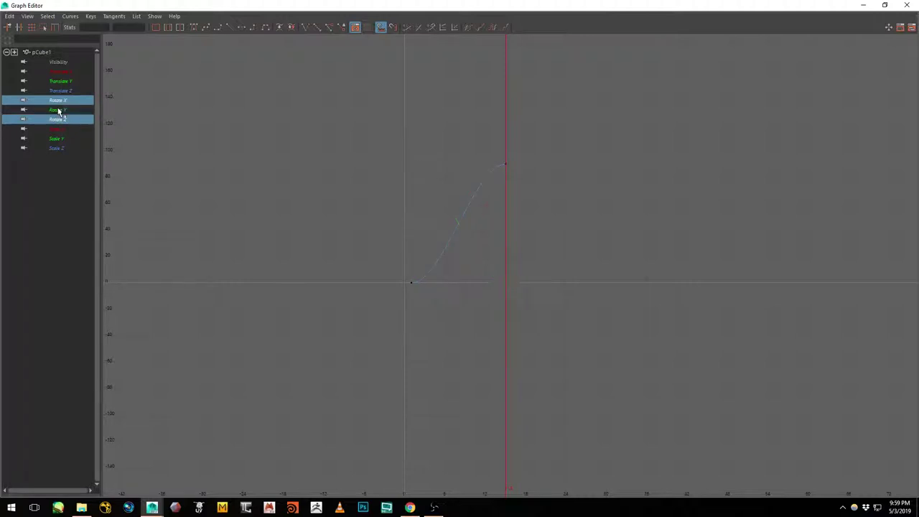
left_click(59, 110, "shift")
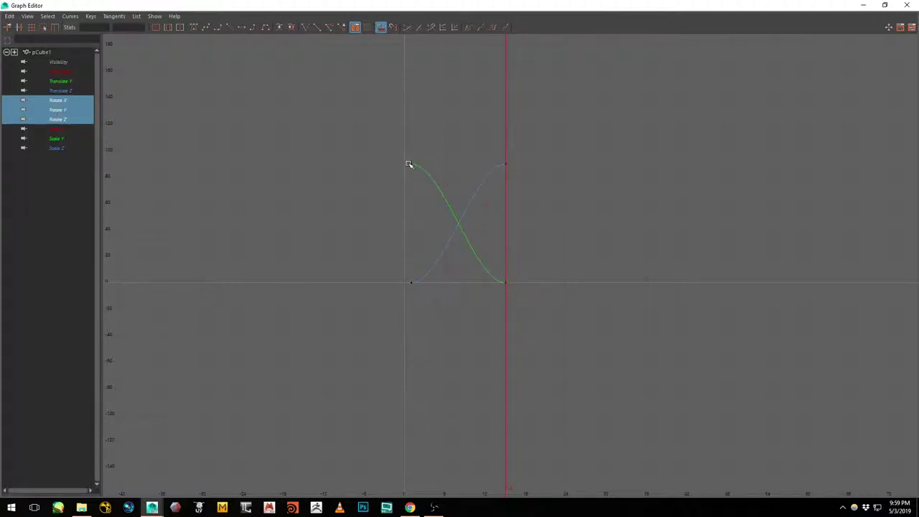
Compare only the Rotate X and Rotate Z curves, and return to the perspective view
left_click(57, 102)
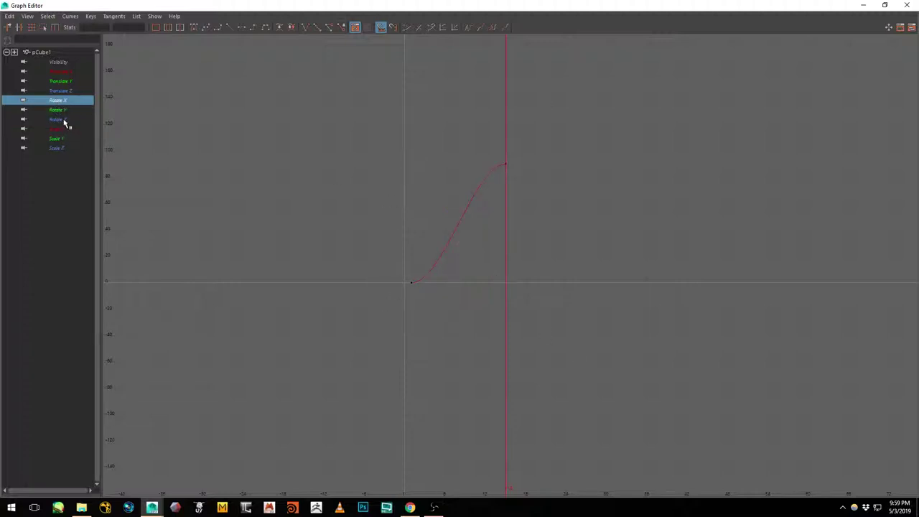
left_click(64, 120, "ctrl")
left_click(62, 121, "ctrl")
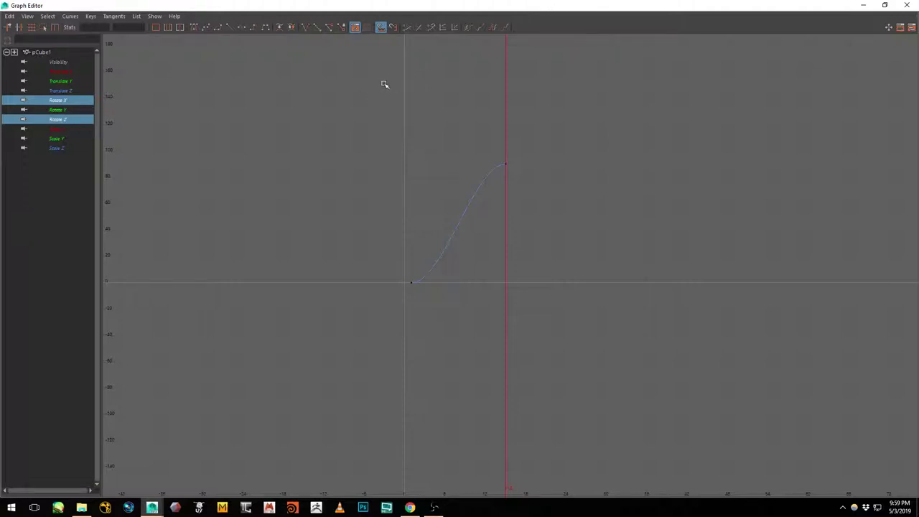
left_click_drag(652, 9, 654, 0)
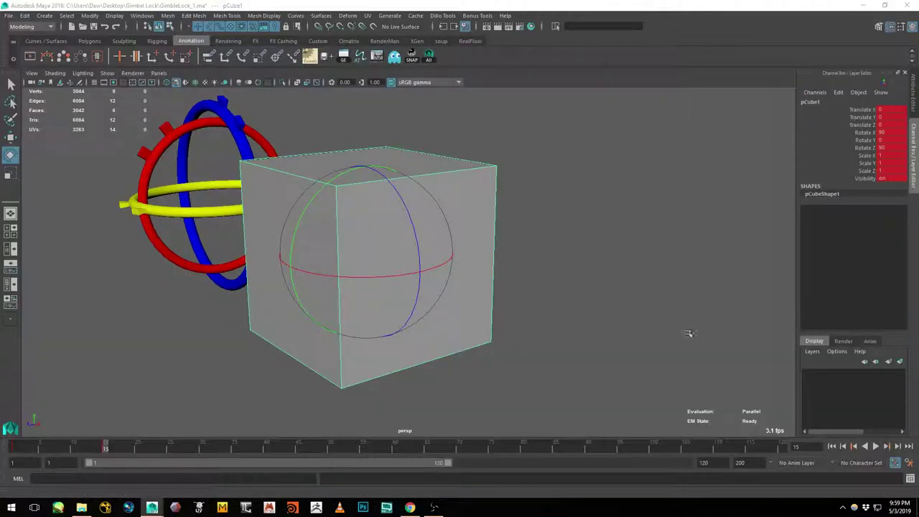
Try rotating the cube about X with the gimbal manipulator at frame 15, and undo the rotation
mouse_move(482, 239)
left_mouse_down("alt")
mouse_move(492, 246)
mouse_move(470, 261)
mouse_move(471, 249)
left_mouse_up("alt")
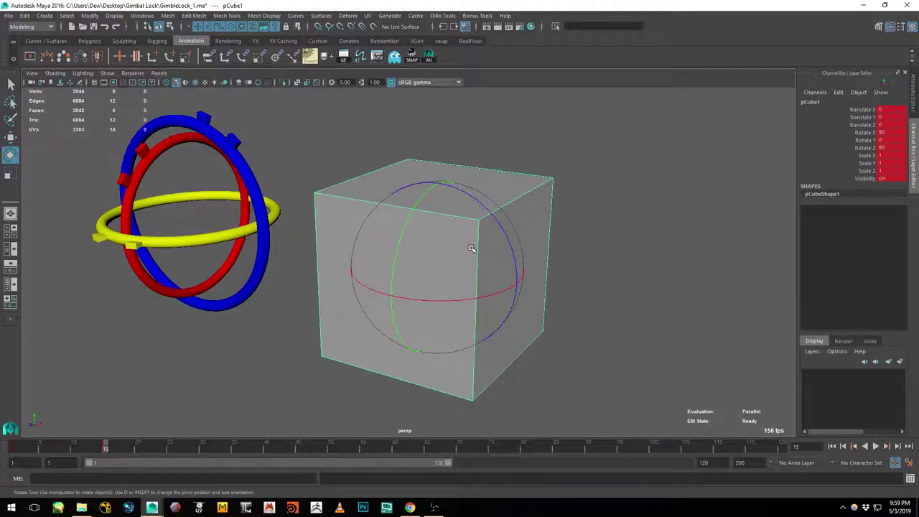
left_click(564, 216)
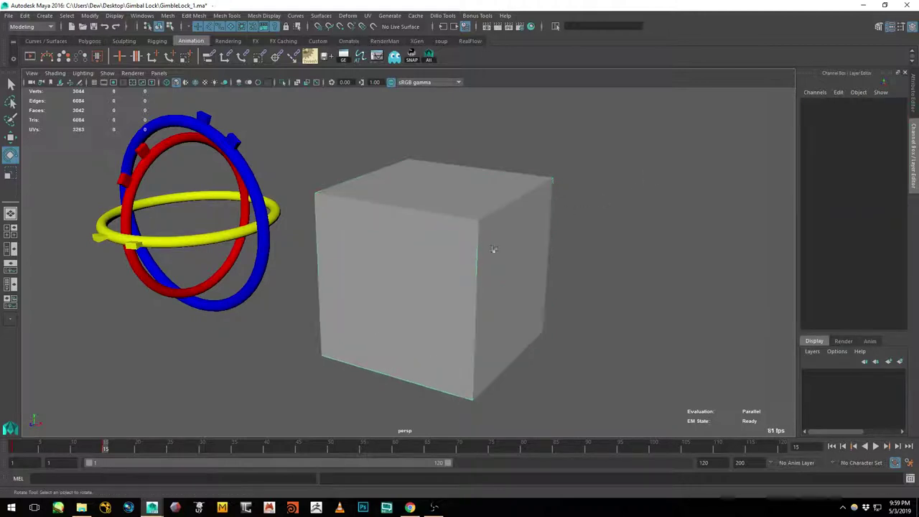
left_click(492, 251)
left_click_drag(511, 267, 492, 271, "alt")
right_click_drag(493, 271, 464, 310, "alt")
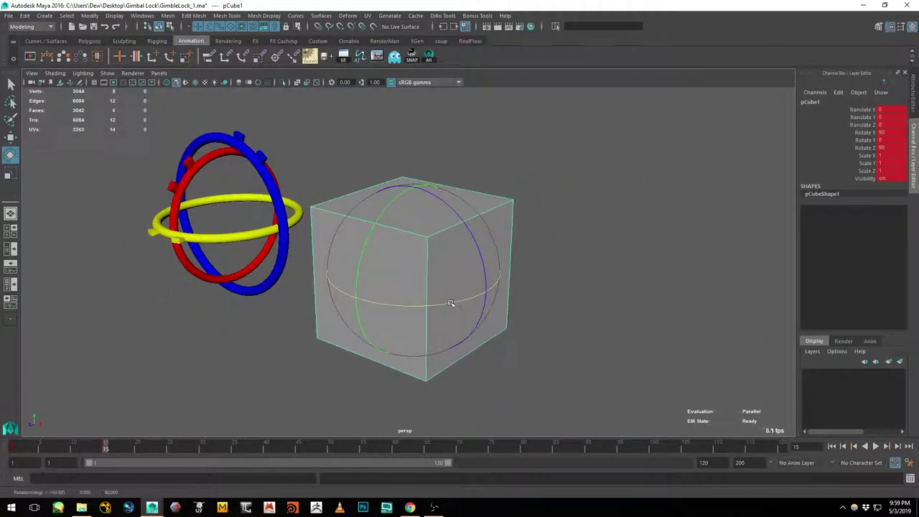
left_click_drag(452, 305, 478, 302)
key("ctrl+z")
key("ctrl+z")
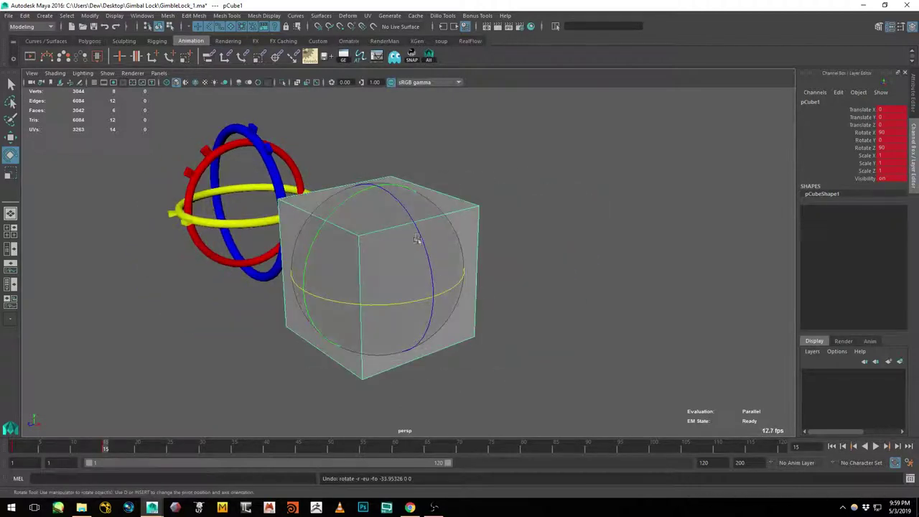
Try rotating the cube about Z and about Y with the gimbal manipulator at frame 15, undoing each rotation
left_click_drag(421, 240, 432, 267)
key("ctrl+z")
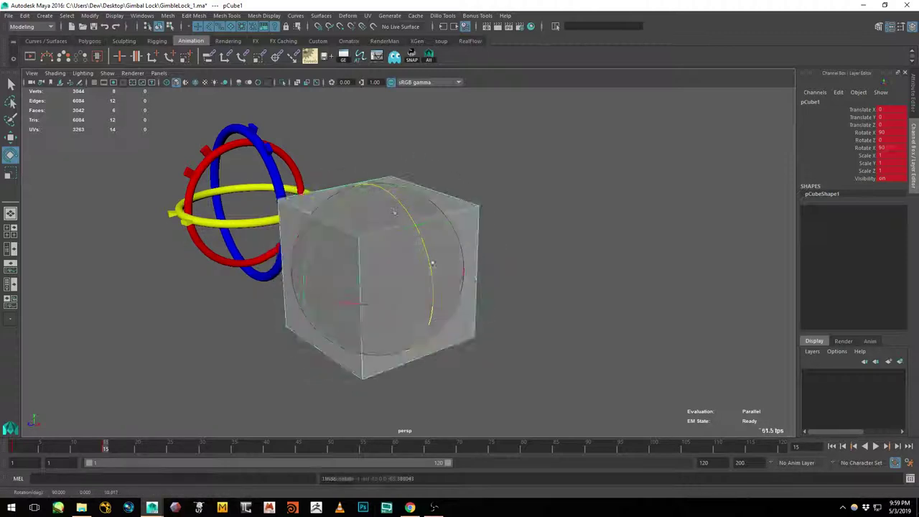
left_click_drag(364, 194, 353, 242)
key("ctrl+z")
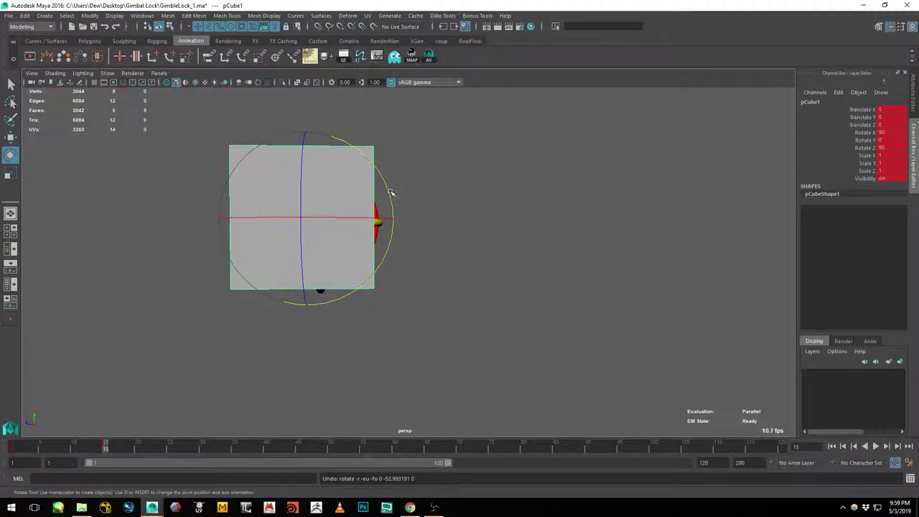
left_click_drag(391, 193, 331, 169)
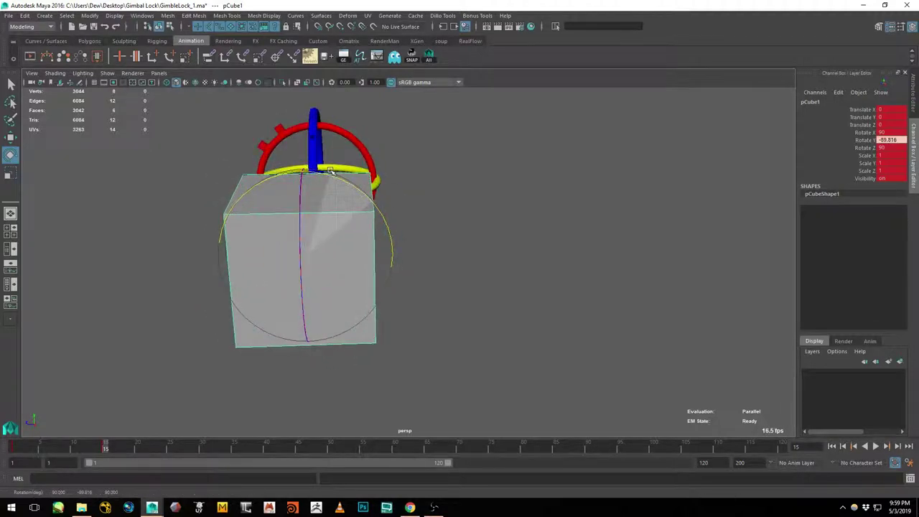
key("ctrl+z")
key("ctrl+z")
left_click_drag(467, 263, 503, 318, "alt")
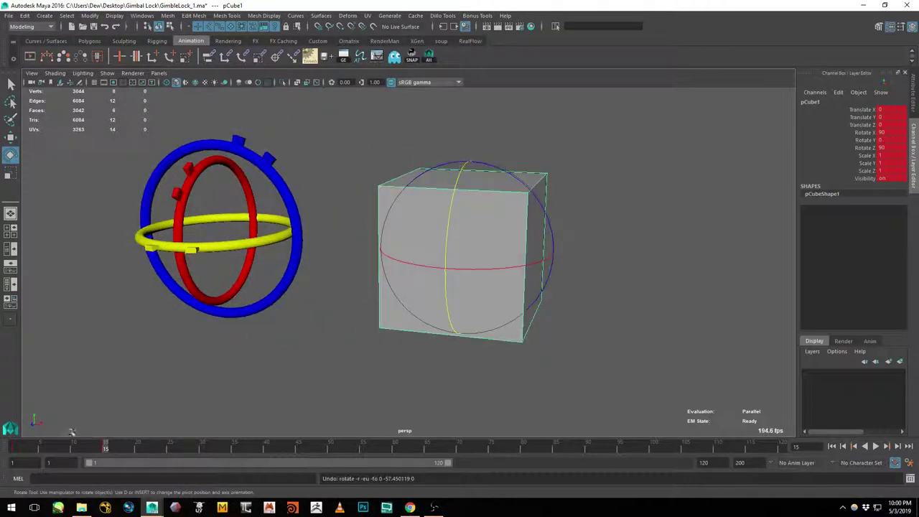
Scrub the animation back to frame 1 and examine the cube's gimbal manipulator from several angles
left_click_drag(92, 446, 14, 448)
left_click_drag(529, 259, 494, 263, "alt")
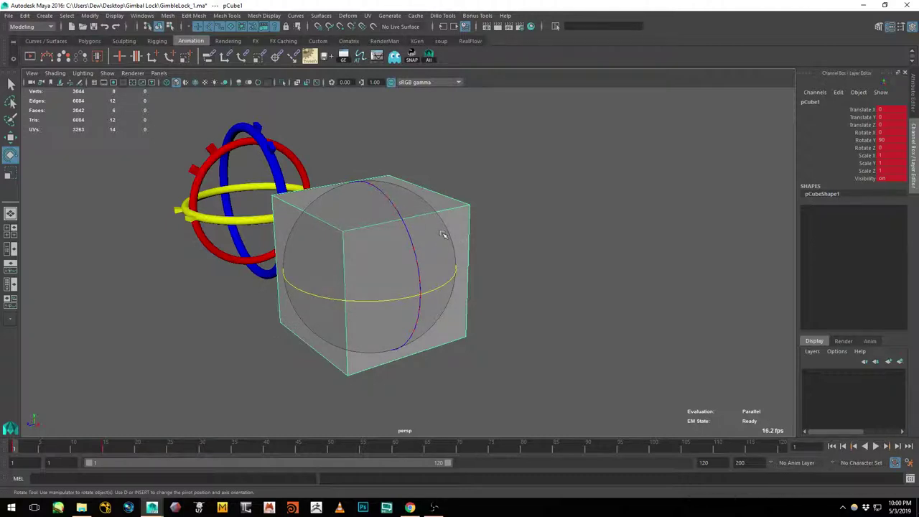
left_click_drag(496, 265, 524, 269, "alt")
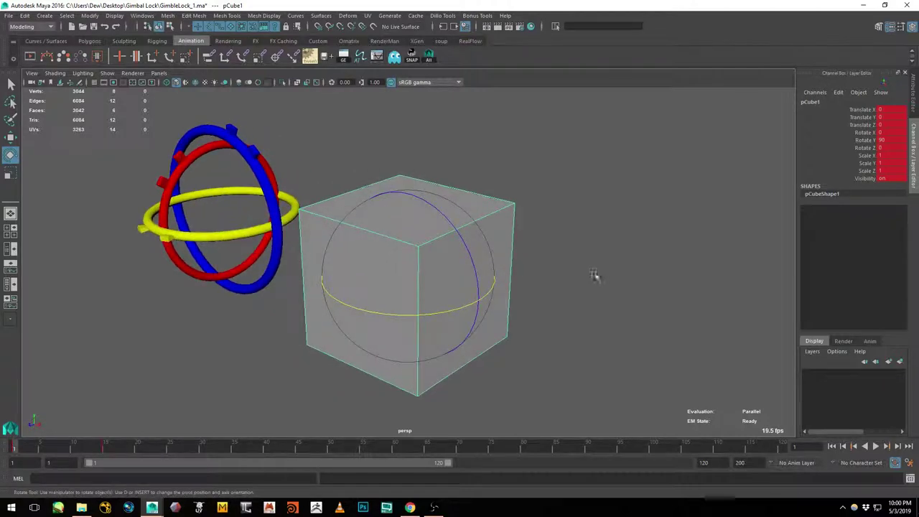
left_click_drag(596, 275, 575, 262, "alt")
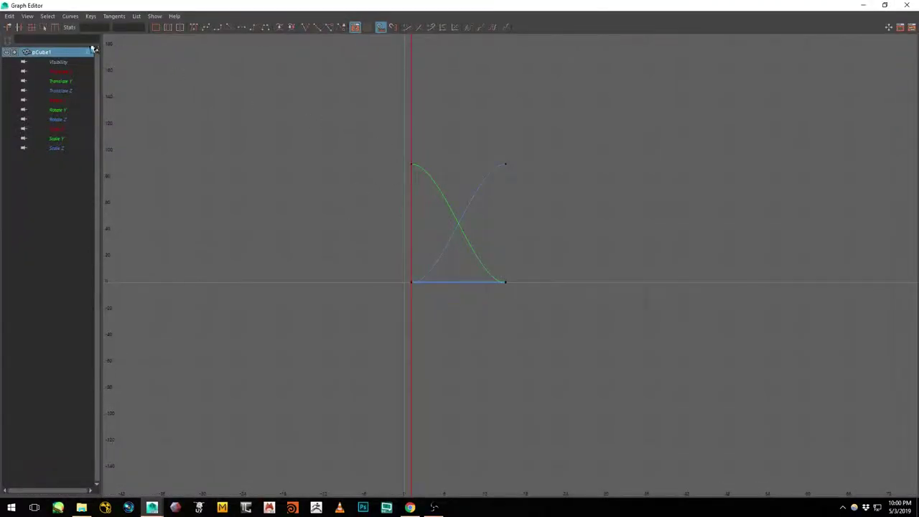
Apply the Euler Filter to all keys on the cube's Rotate X, Rotate Y and Rotate Z curves
left_click_drag(58, 102, 60, 121)
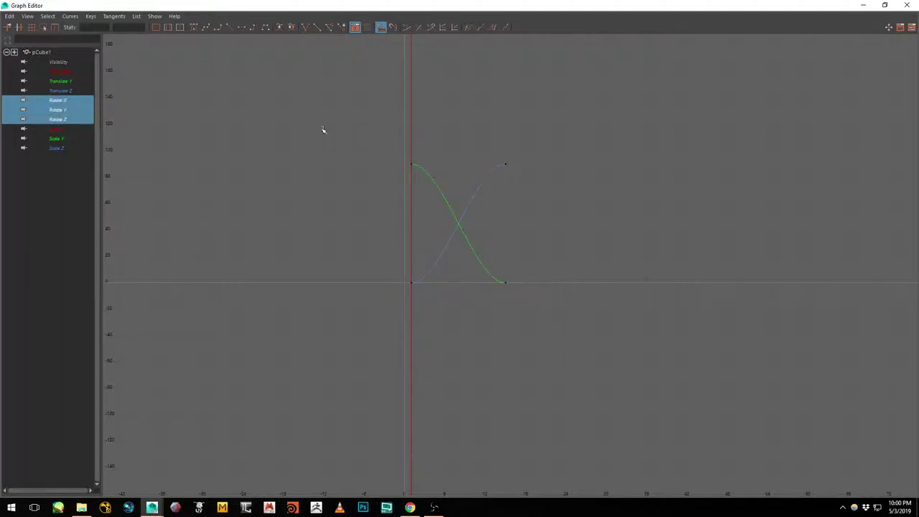
left_click_drag(616, 363, 616, 364)
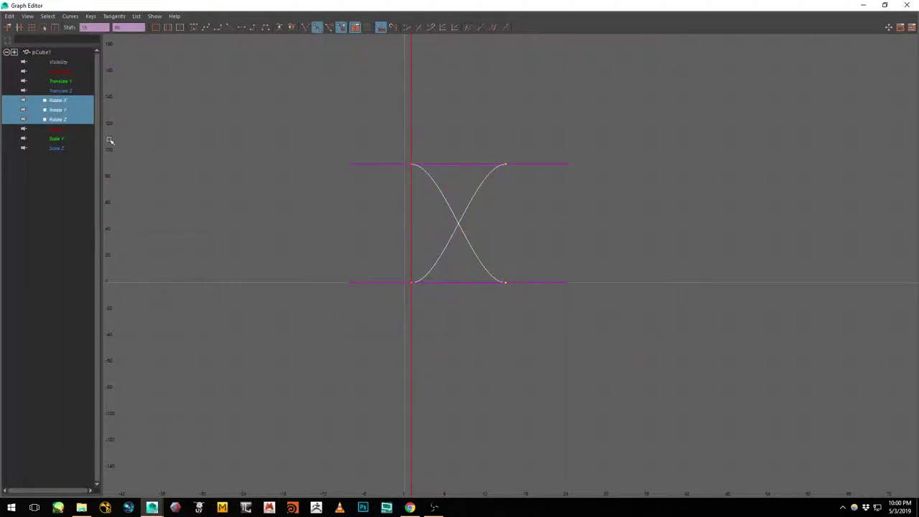
left_click(69, 16)
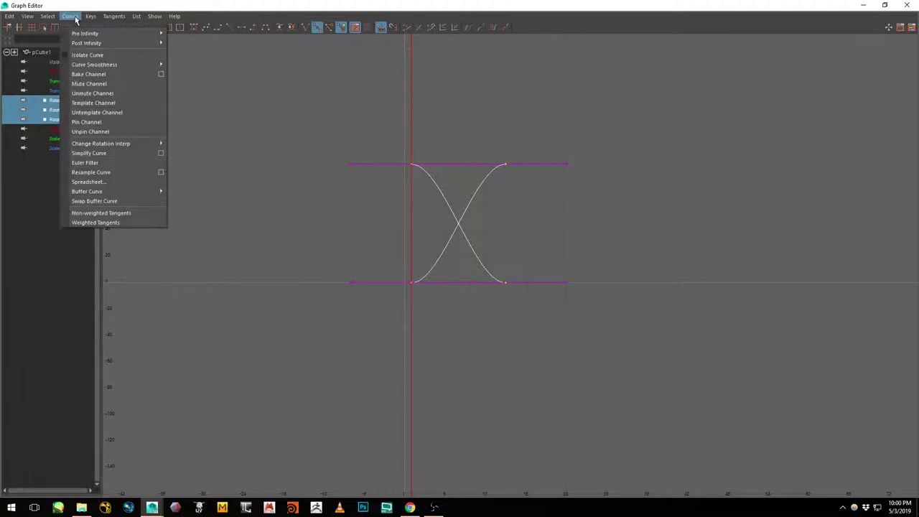
left_click(82, 163)
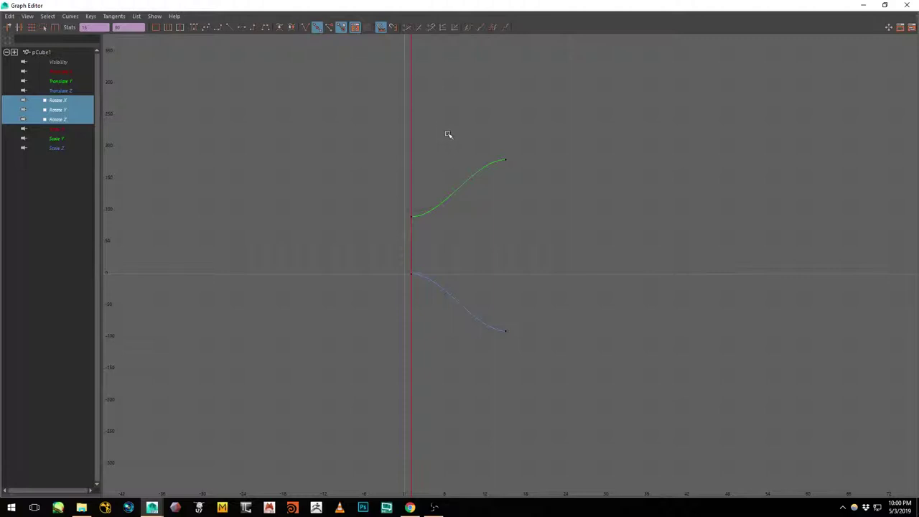
Examine the filtered Rotate X, Rotate Y and Rotate Z curves one at a time, ending with all three shown together
left_click(59, 100)
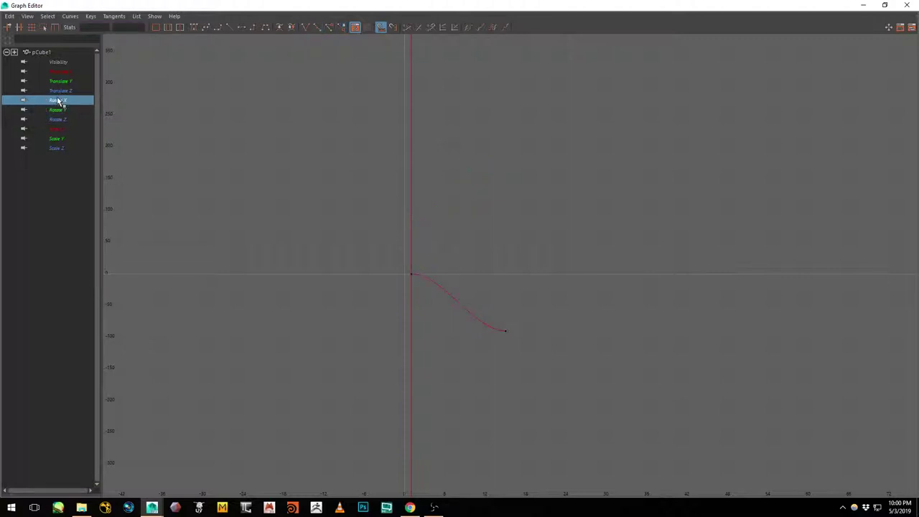
left_click(59, 110)
left_click(60, 120)
left_click(58, 111)
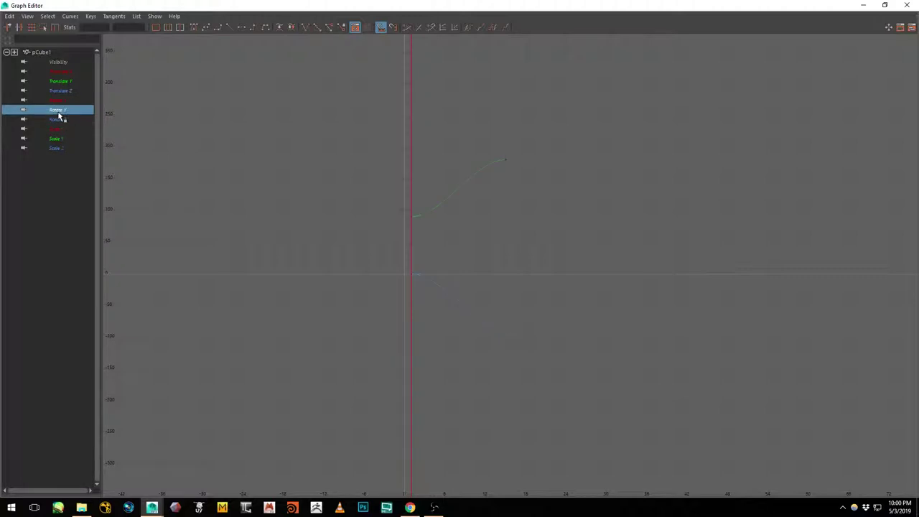
left_click(60, 127)
left_click(60, 120)
left_click(61, 101)
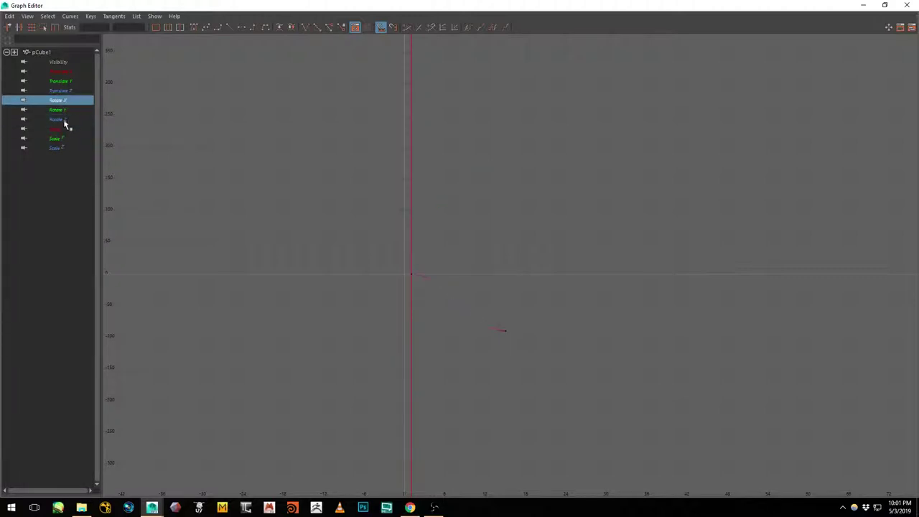
left_click(61, 120)
left_click(61, 109)
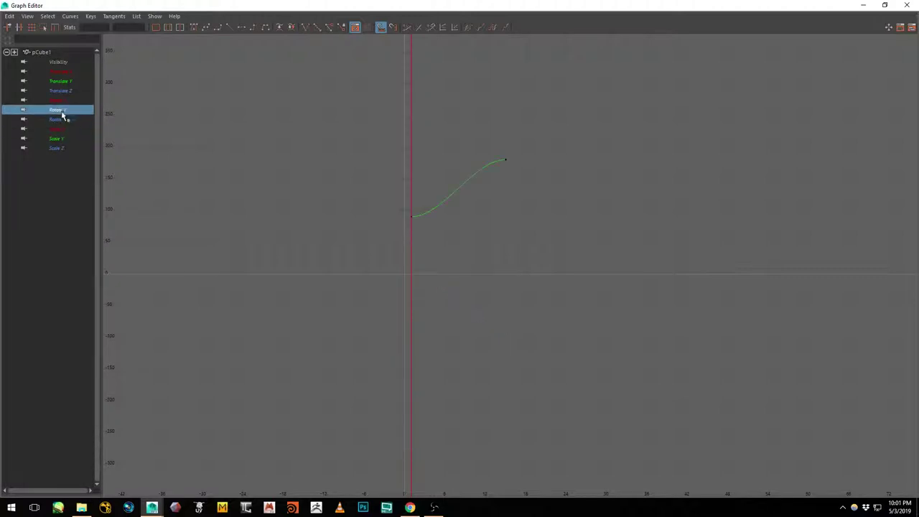
left_click(61, 119, "ctrl")
left_click(61, 101, "ctrl")
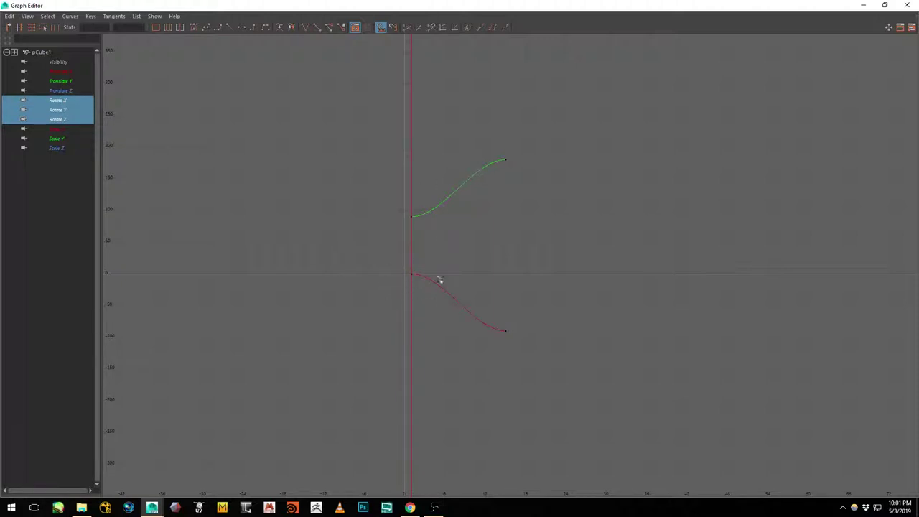
Leave the Graph Editor, deselect the cube and play back its filtered animation in the perspective view
double_click(516, 4)
left_click(591, 23)
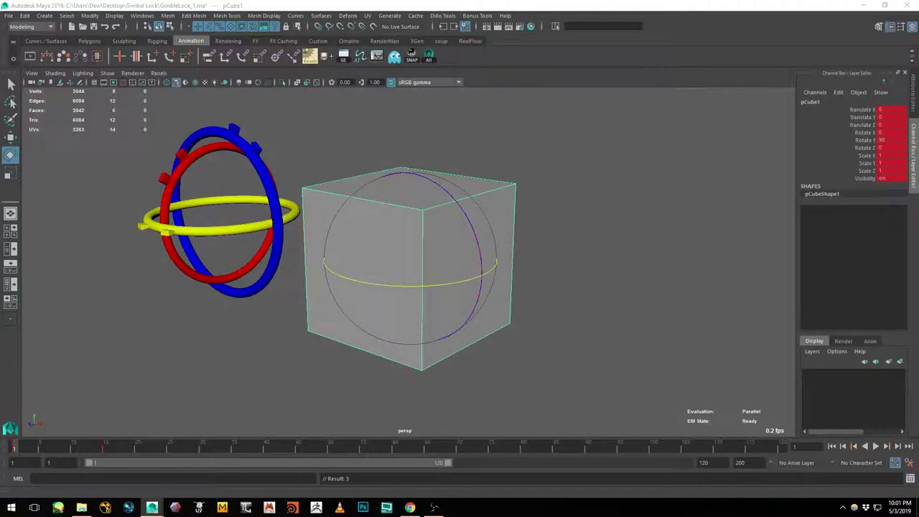
left_click(272, 397)
key("alt+v")
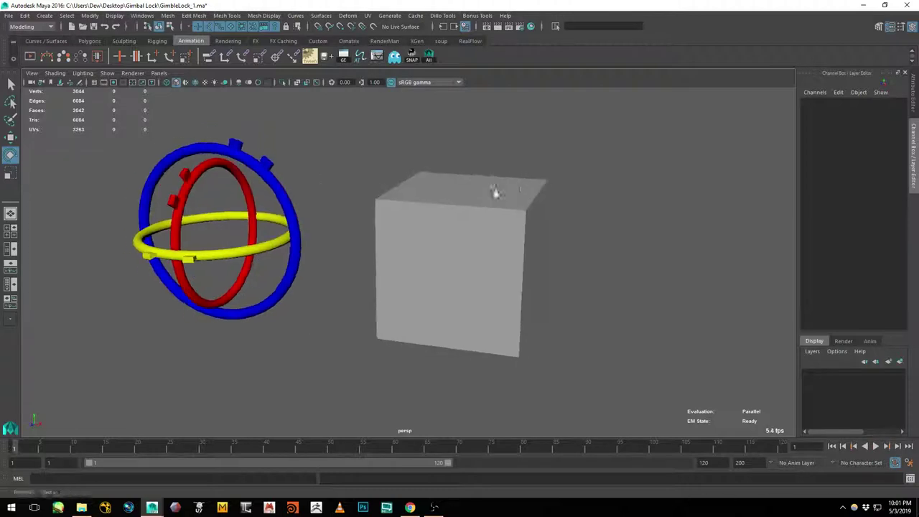
Select the cube and delete its animation key at frame 15
left_click(495, 191)
left_click_drag(17, 449, 106, 454)
right_click(106, 449)
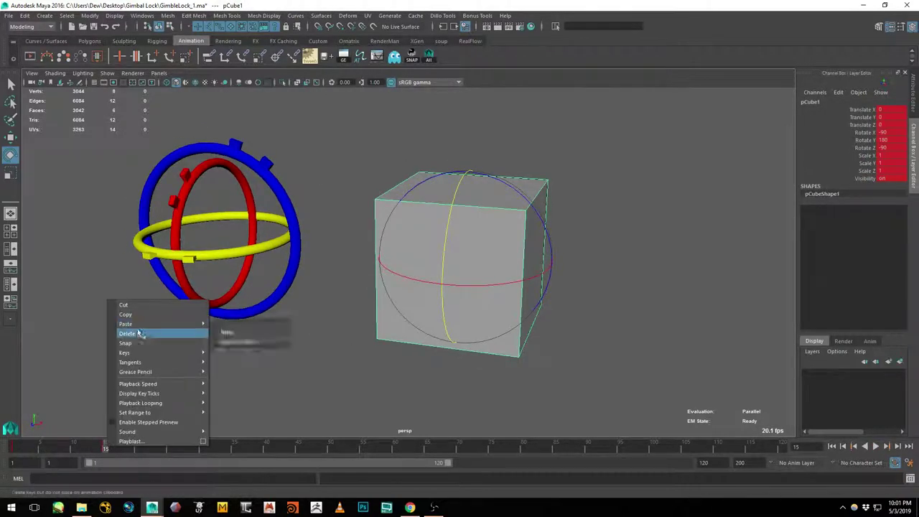
left_click(139, 333)
At frame 1, set the cube's Rotate X, Rotate Y and Rotate Z to 0
left_click(12, 449)
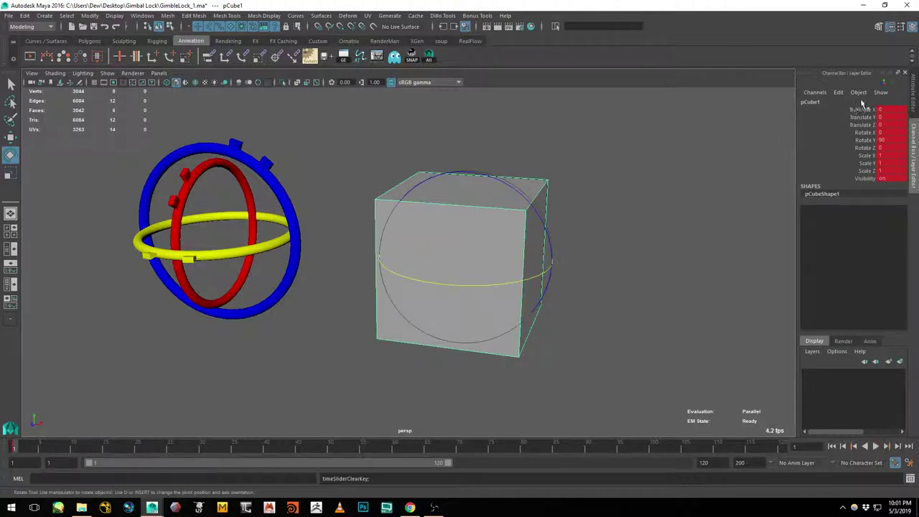
left_click_drag(890, 132, 891, 148)
type("0")
key("Return")
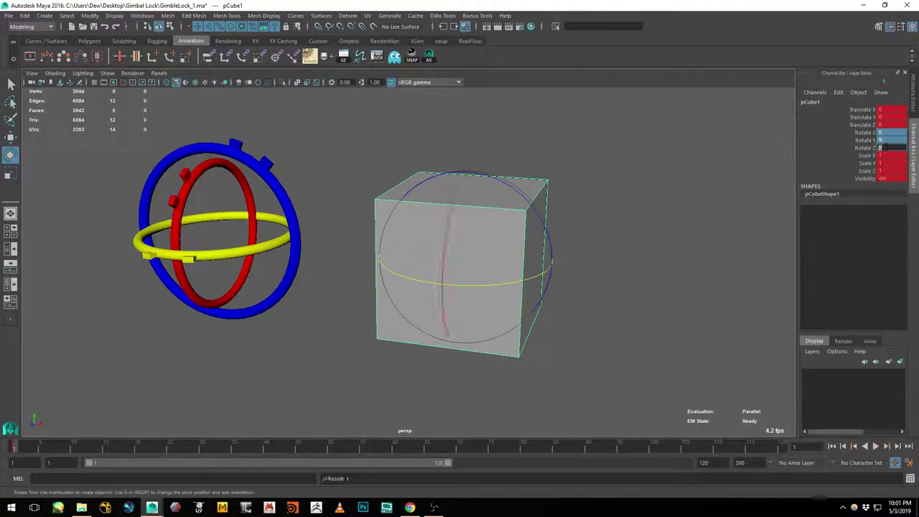
Try rotating the zeroed cube about Y with the gimbal manipulator, and undo the rotation
left_click(570, 163)
left_click_drag(518, 265, 501, 267, "alt")
left_click(501, 266)
scroll(501, 267, "up", 1)
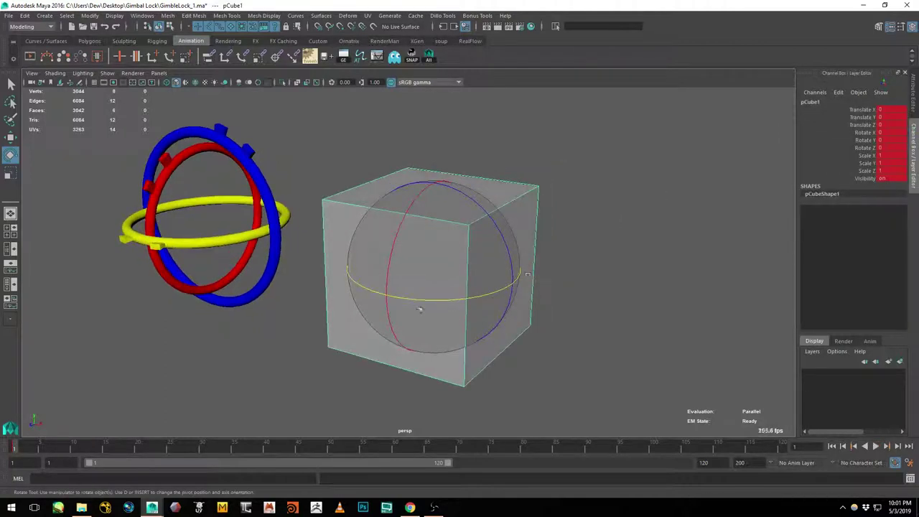
left_click_drag(403, 300, 517, 289)
key("ctrl+z")
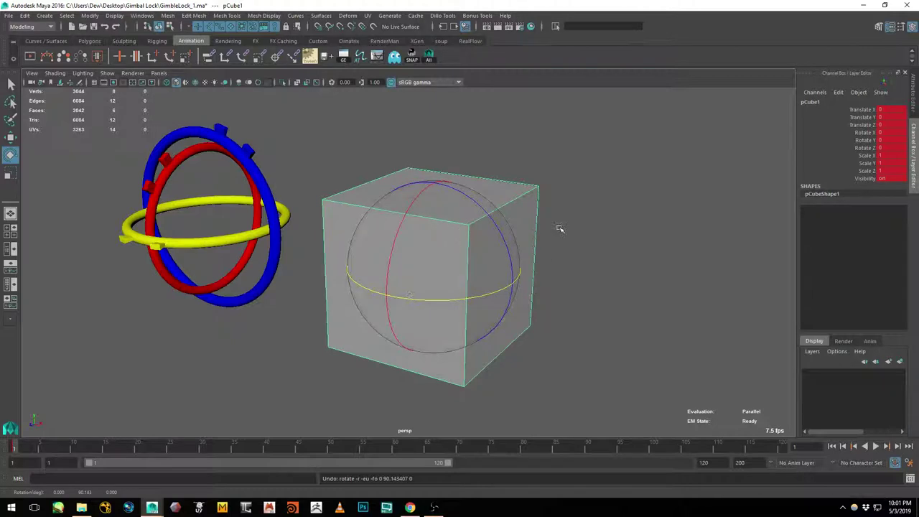
Show the cube's transform attributes and change its rotate order to zyx
key("ctrl+a")
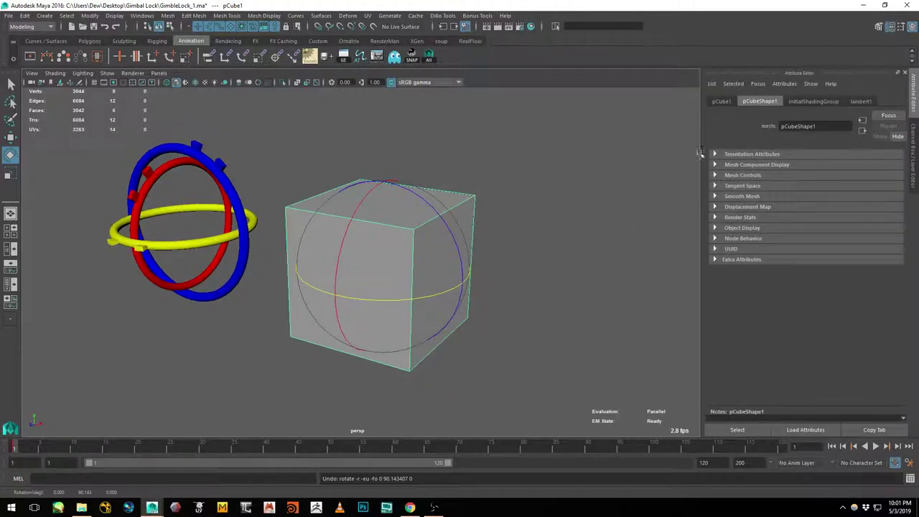
left_click(723, 103)
left_click_drag(518, 257, 500, 251, "alt")
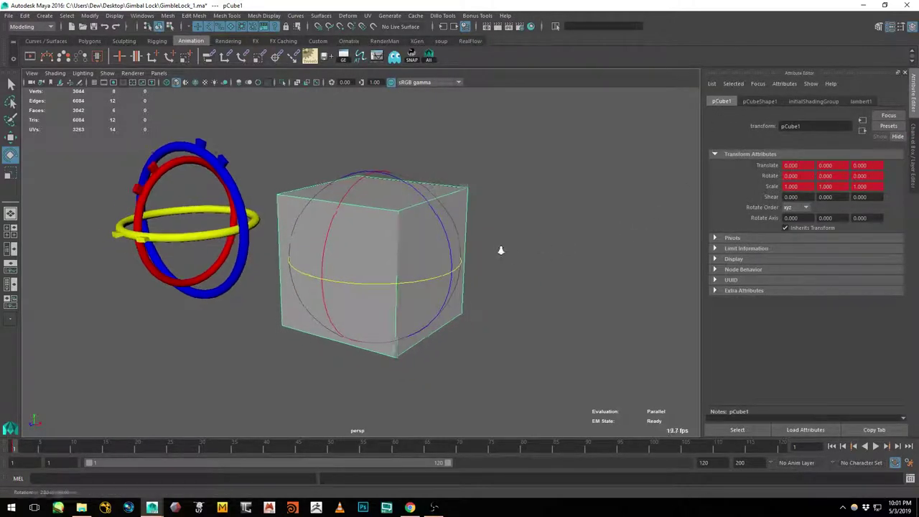
right_click_drag(501, 251, 528, 251, "alt")
left_click_drag(158, 187, 314, 166, "alt")
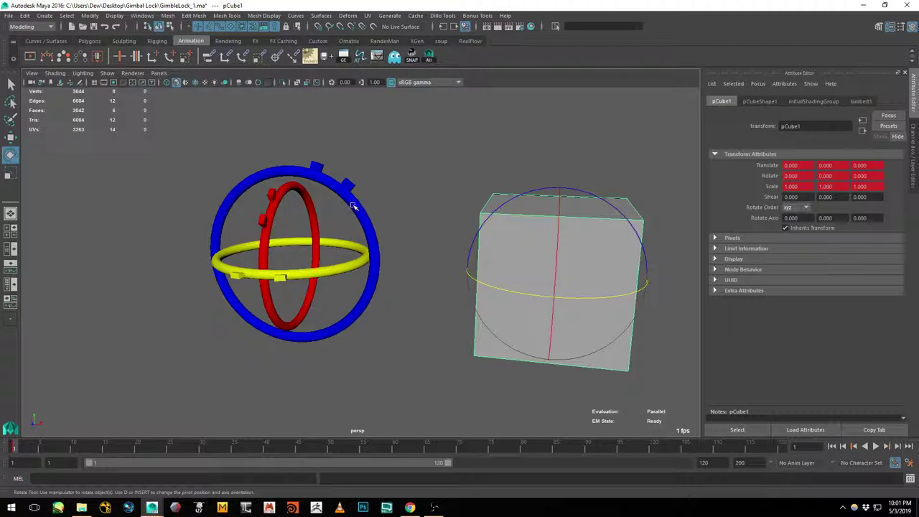
left_click(796, 208)
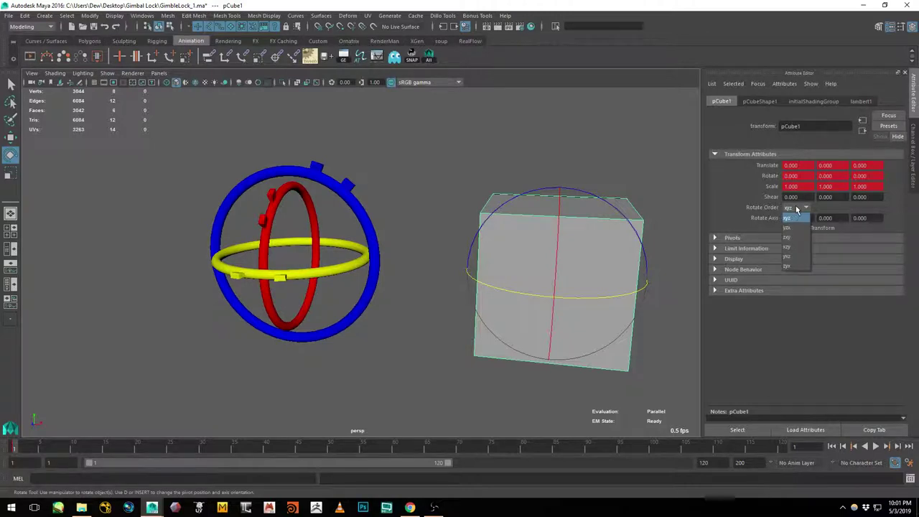
left_click(789, 267)
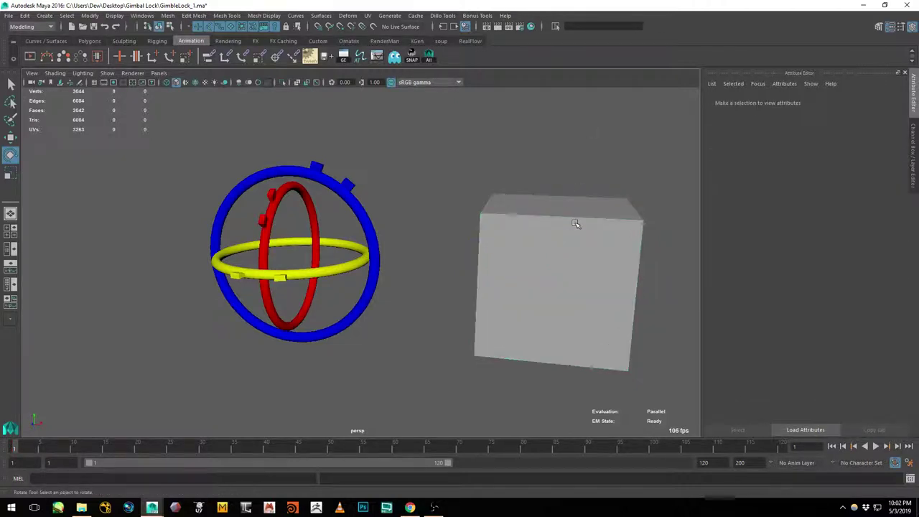
Try rotating the cube about Y under the zyx rotate order, and undo the last rotations
left_click_drag(604, 284, 568, 286, "alt")
left_click_drag(465, 309, 274, 312)
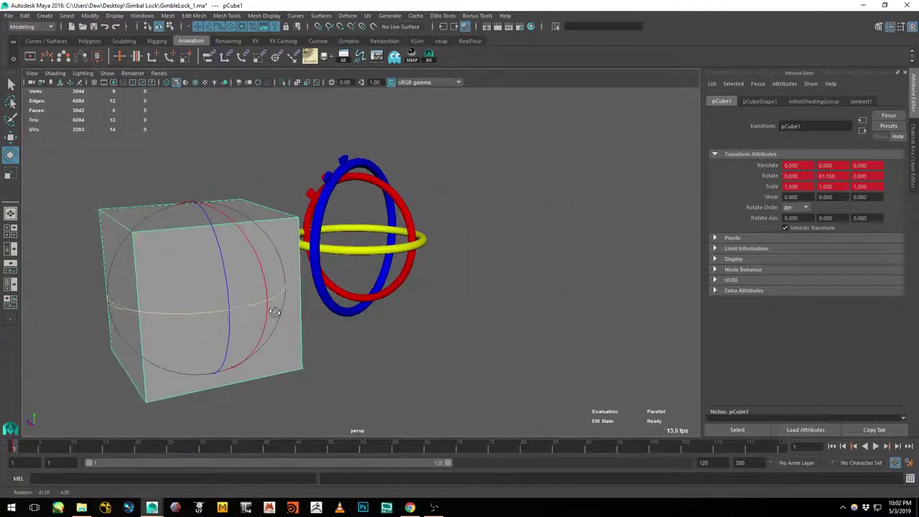
left_click_drag(168, 313, 613, 309)
key("ctrl+z")
key("ctrl+z")
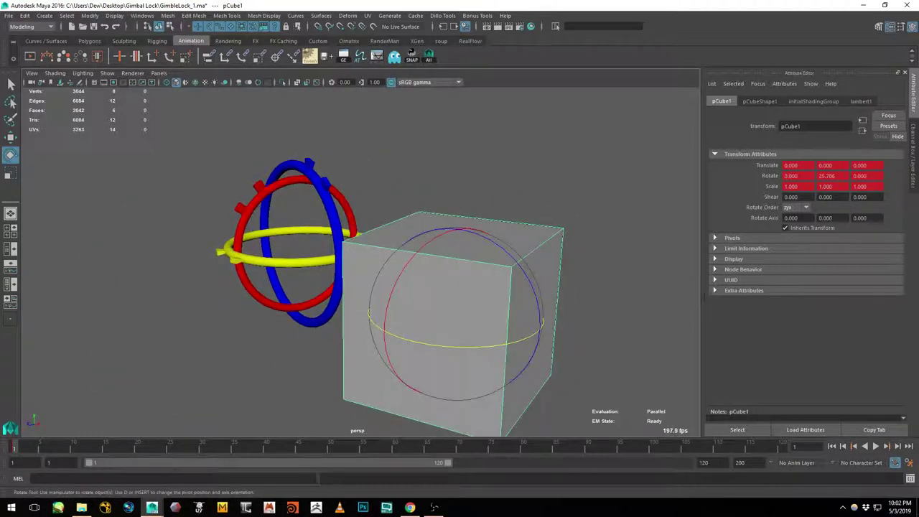
Change the cube's rotate order to zxy and rotate it about Y to about 119.6 degrees
left_click(796, 208)
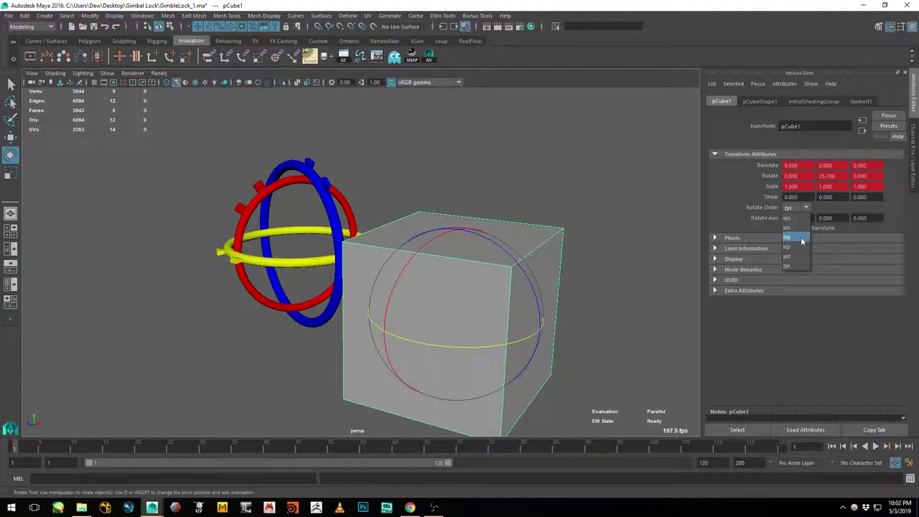
left_click(802, 238)
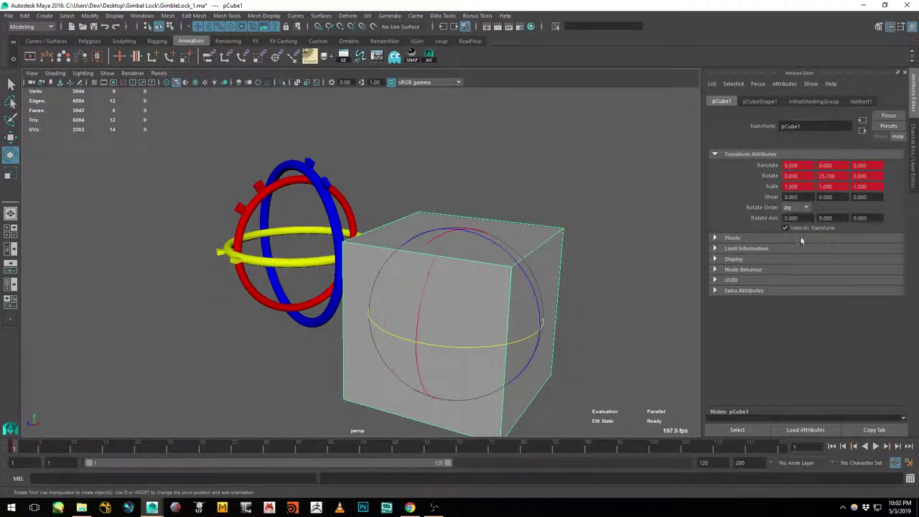
left_click(562, 206)
left_click(468, 335)
left_click_drag(467, 334, 386, 272, "alt")
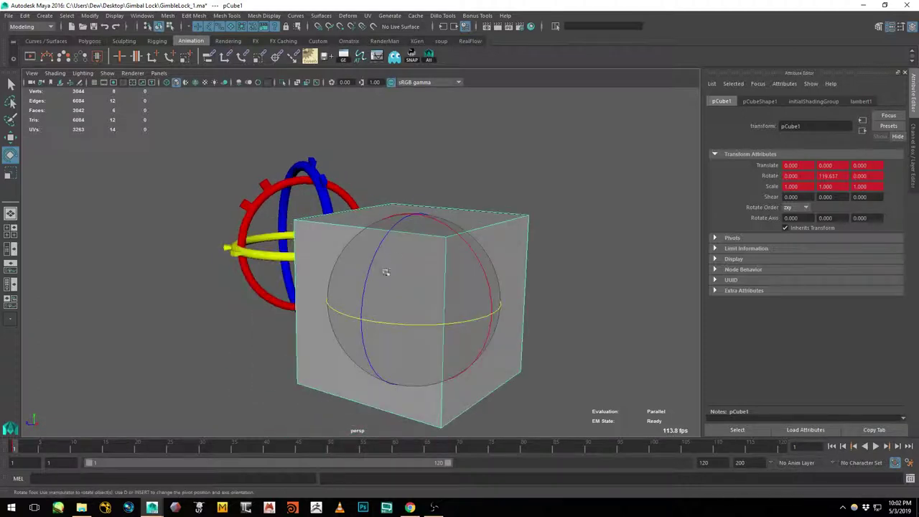
Set the cube's Rotate Y to 90 and inspect its gimbal rings from another angle
key("ctrl+a")
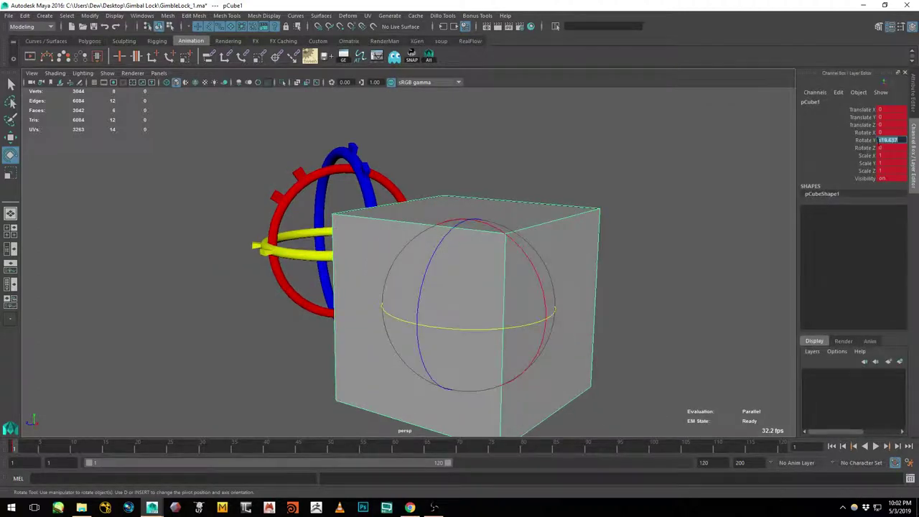
type("90")
key("Return")
left_click_drag(721, 160, 523, 195, "alt")
left_click_drag(216, 383, 390, 179, "alt")
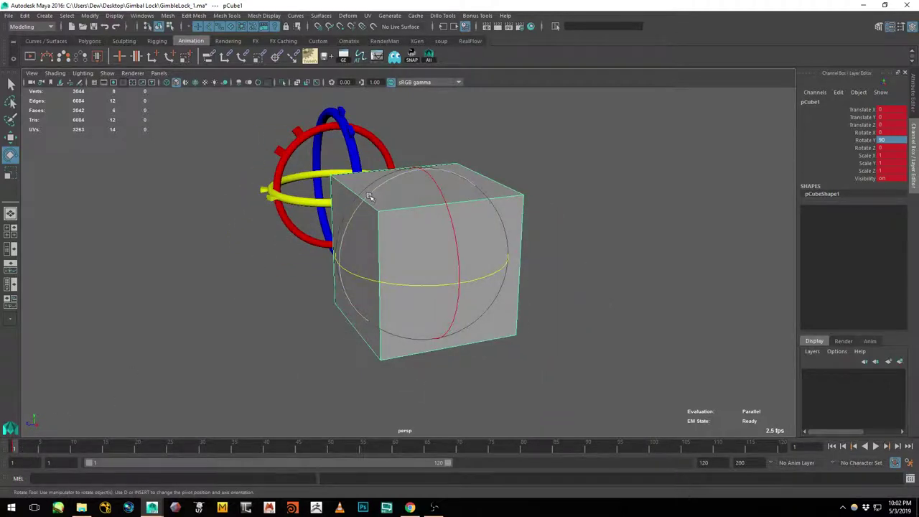
Rotate the cube about Z at frame 15 and set its Rotate Z to 90
left_click_drag(371, 199, 335, 257)
key("ctrl+z")
left_click_drag(38, 446, 106, 446)
left_click_drag(379, 203, 336, 345)
left_click(894, 148)
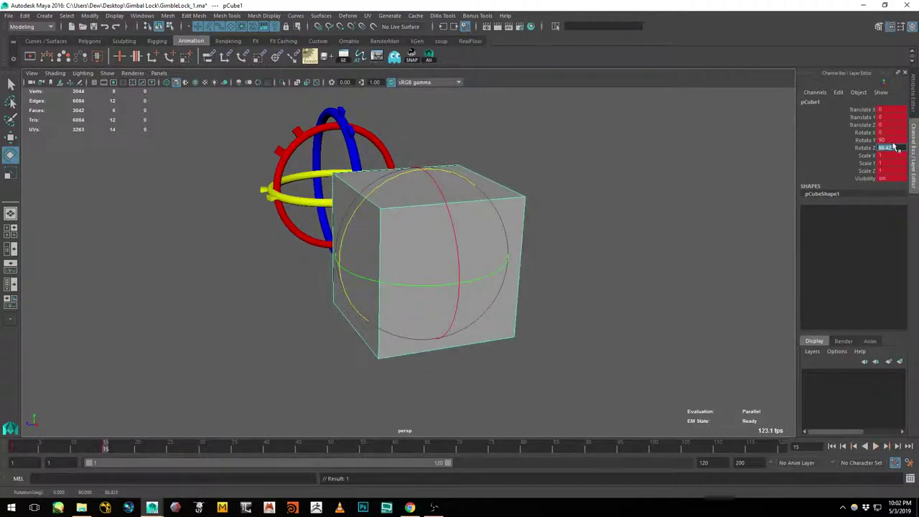
type("90")
key("Return")
Set the cube's Rotate Y to 0 at frame 1 and play back its rotation beside the gimbal rings
left_click(538, 175)
left_click_drag(88, 435, 130, 415, "alt")
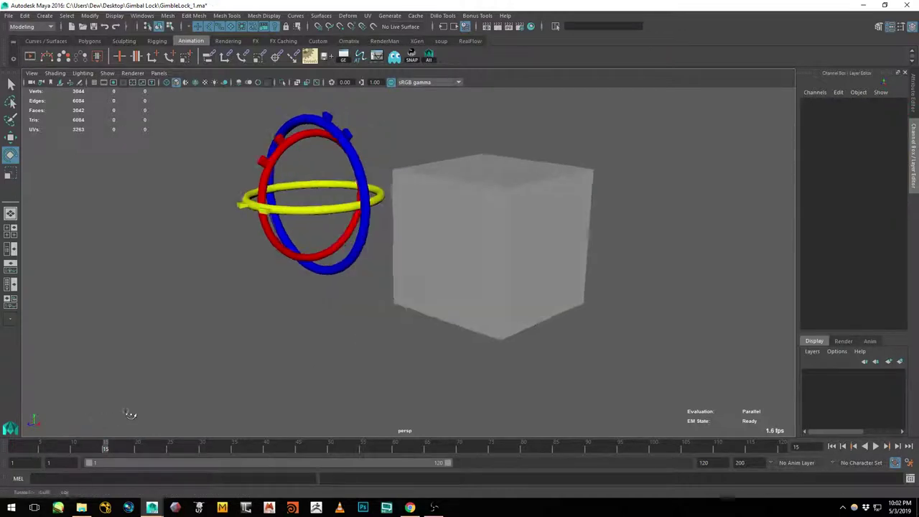
left_click_drag(108, 447, 15, 447)
left_click(423, 290)
left_click_drag(380, 317, 294, 359, "alt")
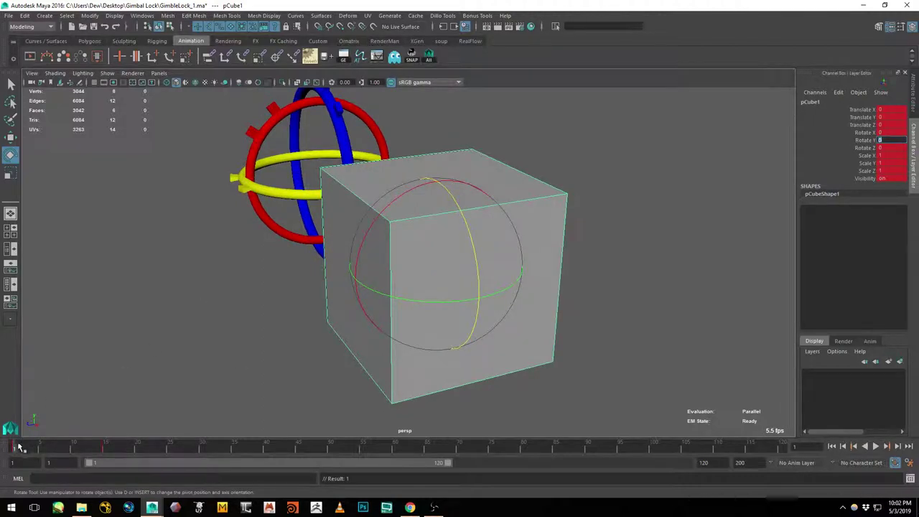
key("alt+v")
mouse_move(41, 451)
left_mouse_down()
mouse_move(125, 451)
mouse_move(23, 451)
left_mouse_up()
left_click_drag(237, 220, 394, 210, "alt")
left_click(394, 210)
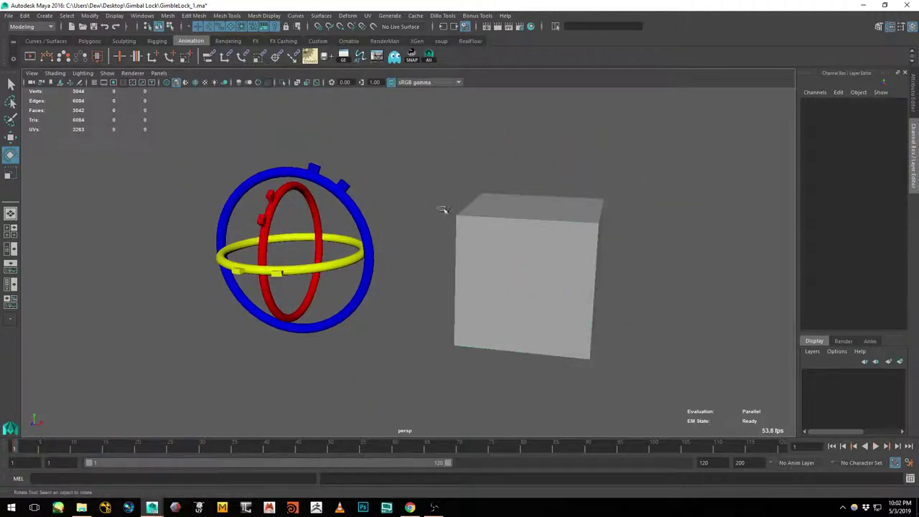
left_click(516, 208)
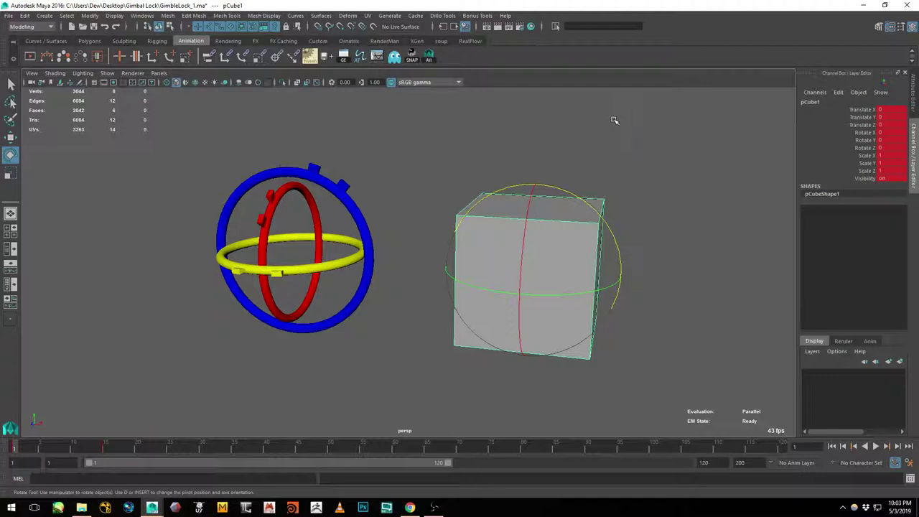
left_click(395, 179)
Open the scene GimbleLock_2.ma
left_click(9, 16)
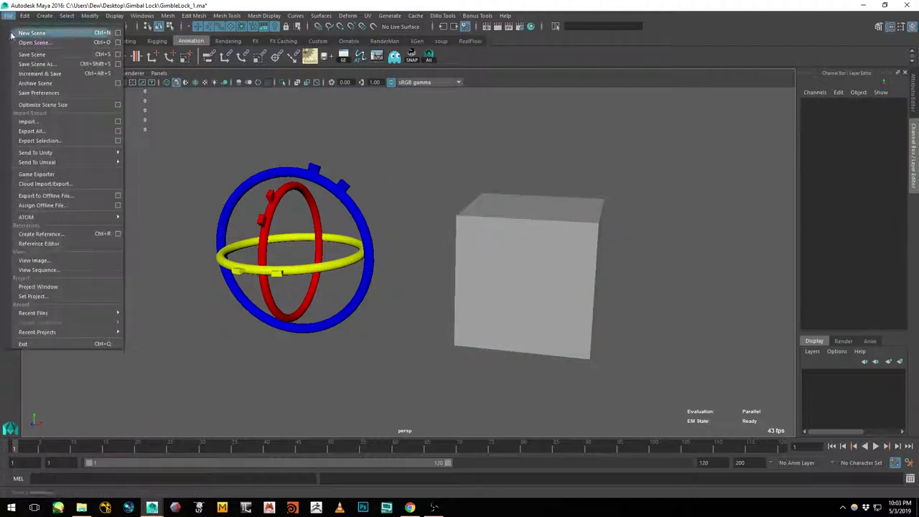
left_click(15, 42)
key("ctrl+o")
double_click(323, 117)
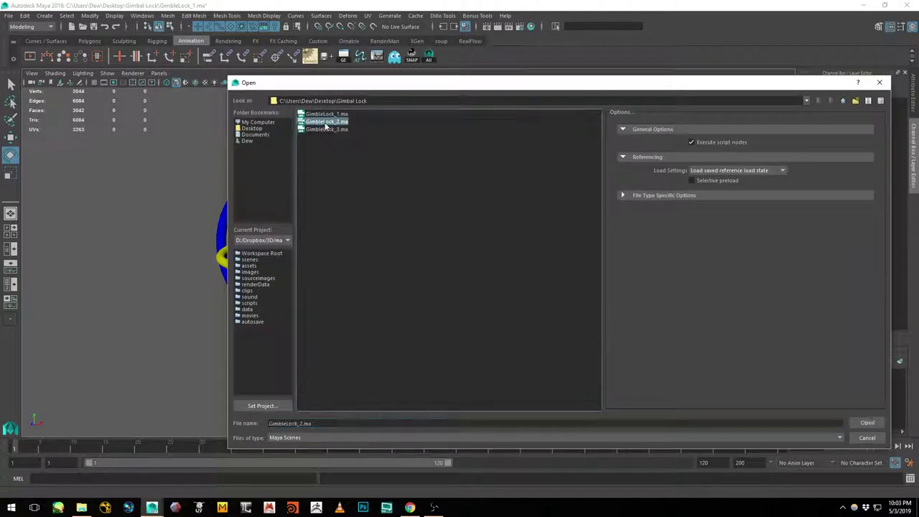
left_click(461, 254)
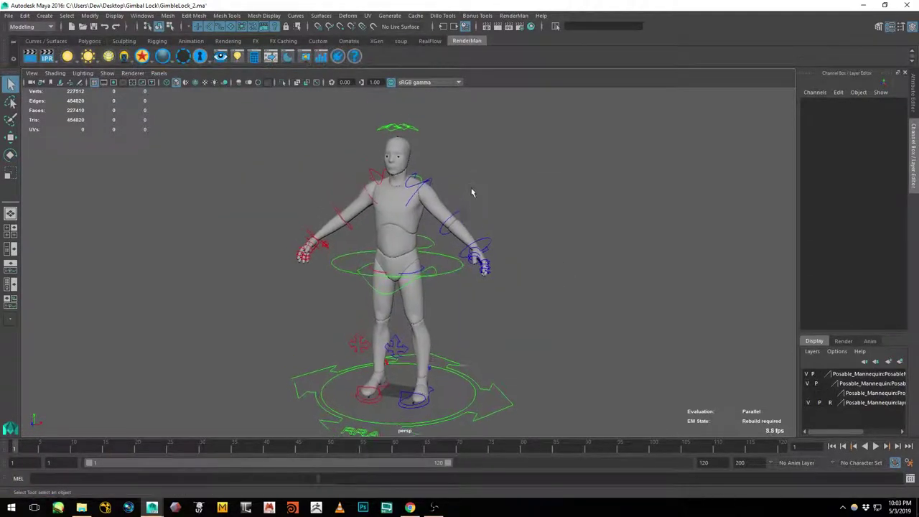
Restrict object selection to curves only and frame the mannequin's upper body from the front
left_click_drag(472, 193, 440, 191, "alt")
left_click(189, 26)
left_click(206, 40)
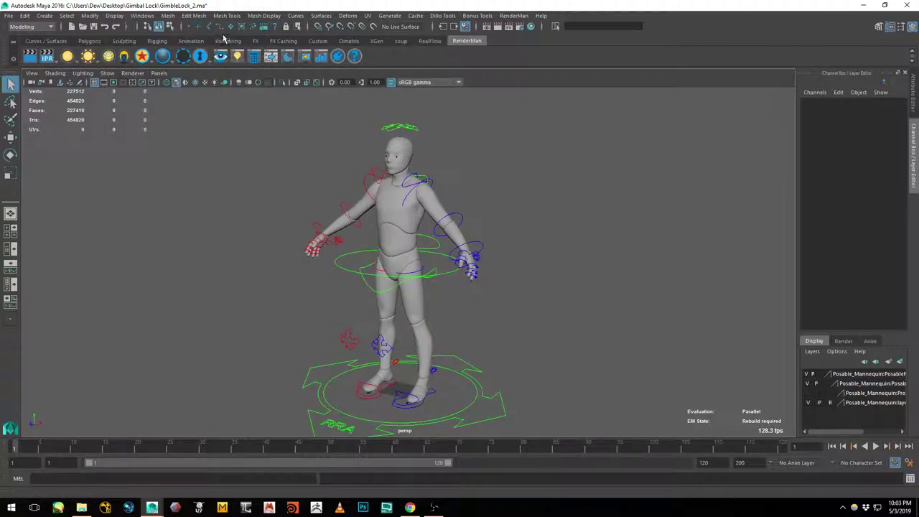
left_click(219, 27)
right_click_drag(409, 224, 459, 230, "alt")
middle_click_drag(460, 229, 451, 287, "alt")
left_click_drag(443, 287, 471, 301, "alt")
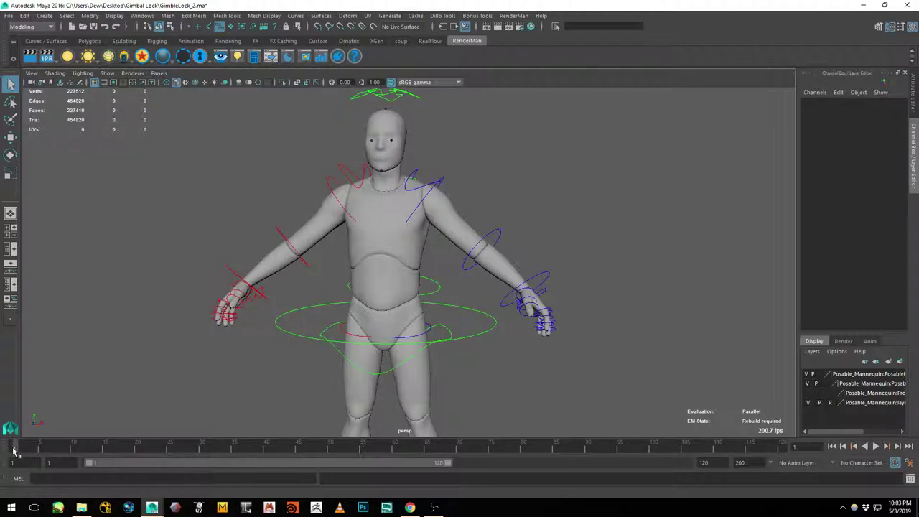
Select the mannequin's left shoulder control and scrub through its arm animation to review the motion
mouse_move(14, 450)
left_mouse_down()
mouse_move(441, 441)
mouse_move(176, 430)
left_mouse_up()
left_click_drag(511, 224, 424, 232, "alt")
left_click(436, 207)
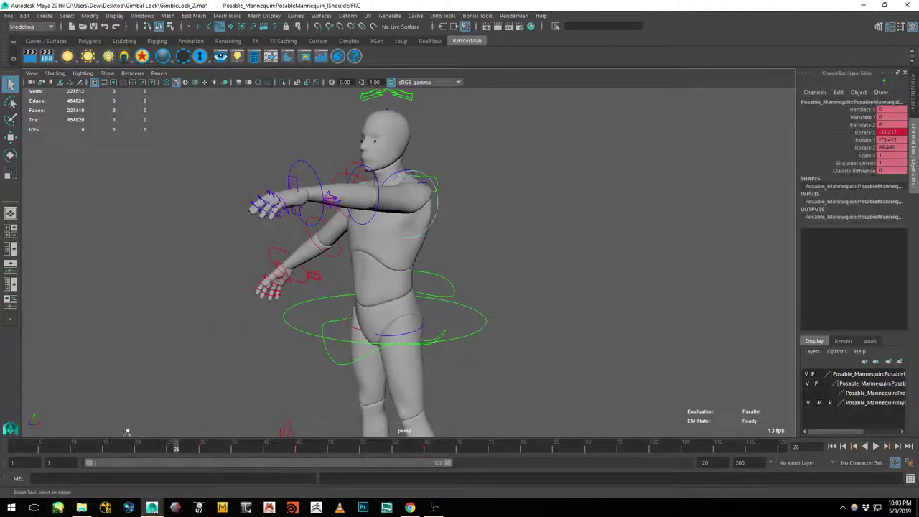
mouse_move(16, 449)
left_mouse_down()
mouse_move(199, 457)
mouse_move(439, 447)
mouse_move(37, 440)
mouse_move(201, 433)
mouse_move(132, 430)
left_mouse_up()
left_click_drag(173, 338, 230, 338, "alt")
left_click_drag(239, 447, 18, 444)
Show the left shoulder control's rotation rings and scrub from frame 1 to frame 32 to examine how they line up
left_click_drag(392, 260, 377, 287, "alt")
right_click_drag(377, 287, 438, 258, "alt")
left_click(468, 154)
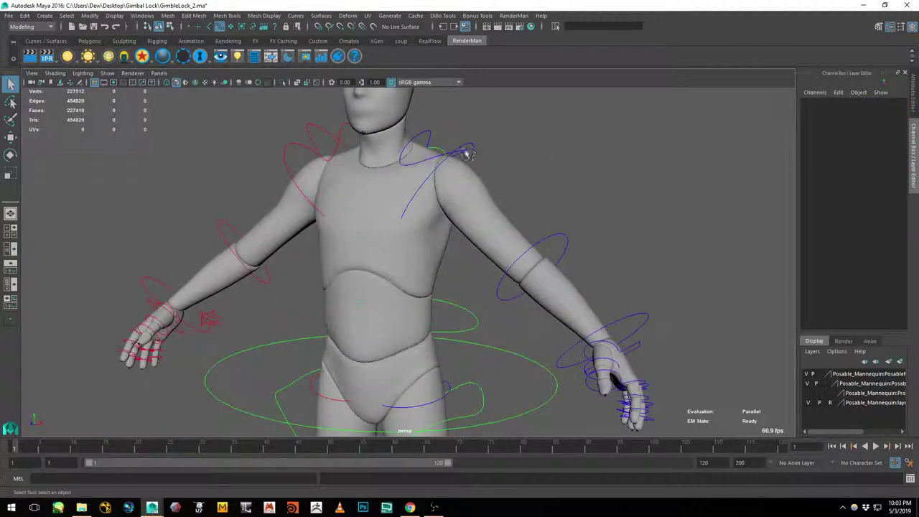
left_click(474, 156)
key("w")
left_click_drag(476, 171, 118, 381, "alt")
left_click_drag(27, 448, 145, 450)
left_click_drag(438, 273, 294, 343, "alt")
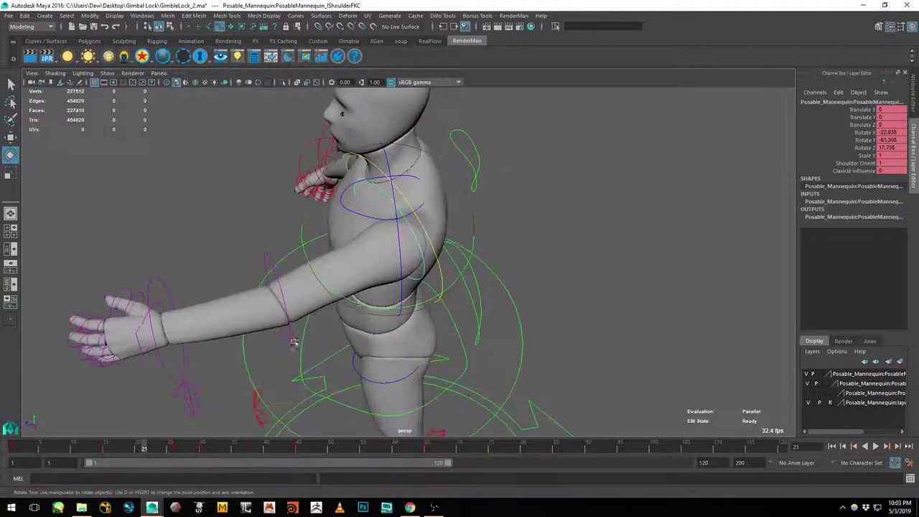
left_click_drag(124, 449, 145, 450)
left_click_drag(130, 452, 215, 447)
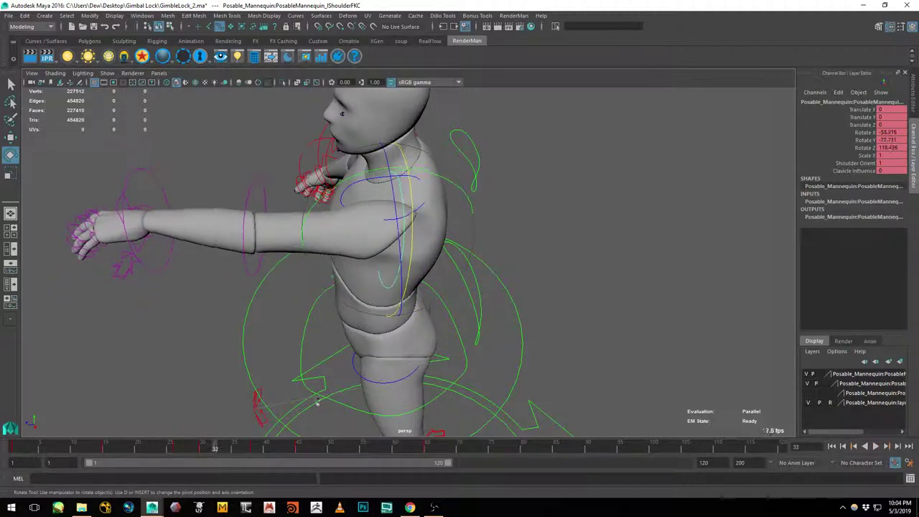
Scrub to frame 40 and examine the left shoulder's rotation rings from several angles
left_click_drag(440, 290, 448, 230, "alt")
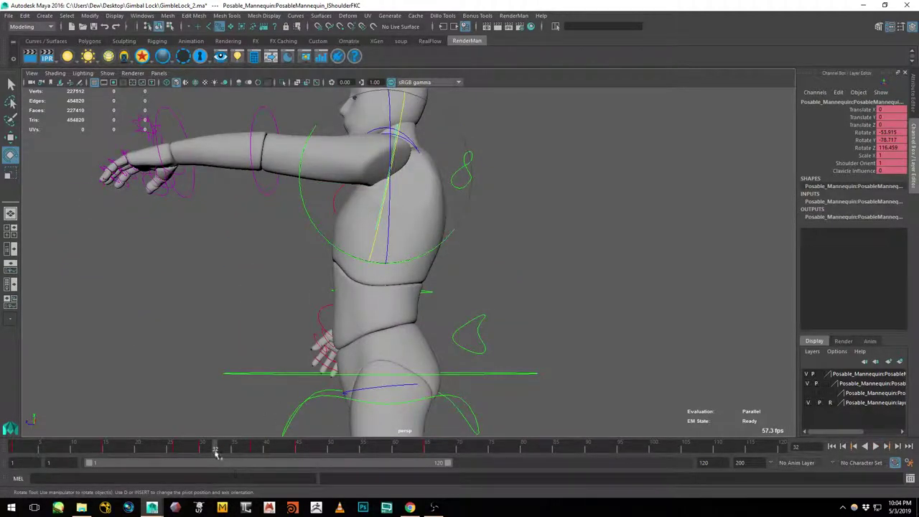
left_click_drag(216, 452, 267, 447)
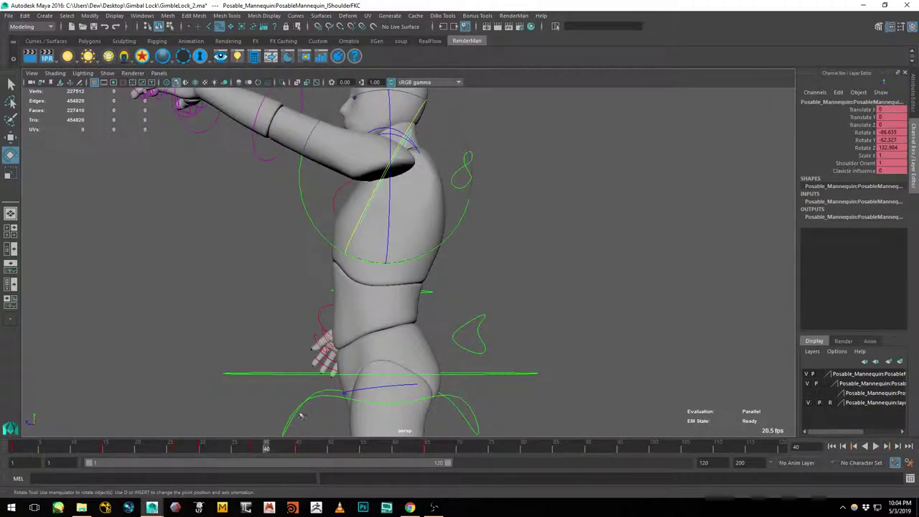
left_click_drag(300, 416, 394, 208, "alt")
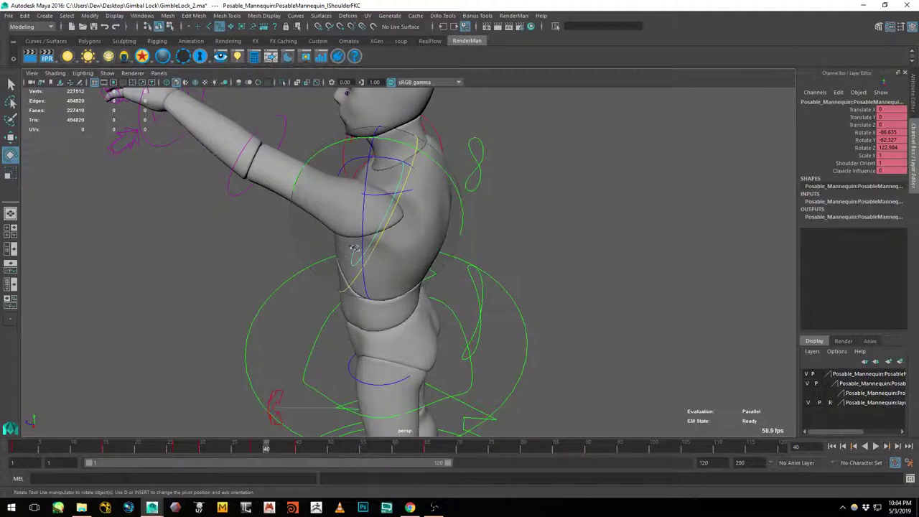
left_click_drag(354, 247, 362, 225, "alt")
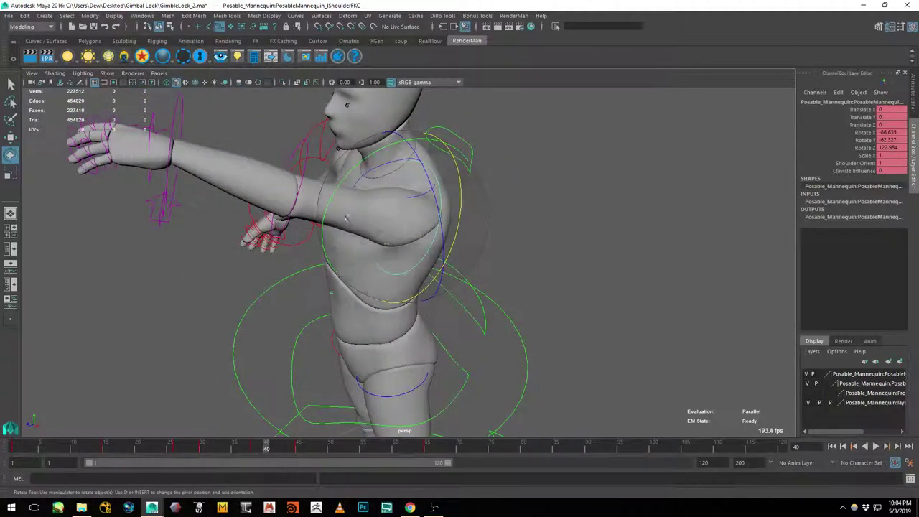
left_click_drag(446, 286, 386, 218, "alt")
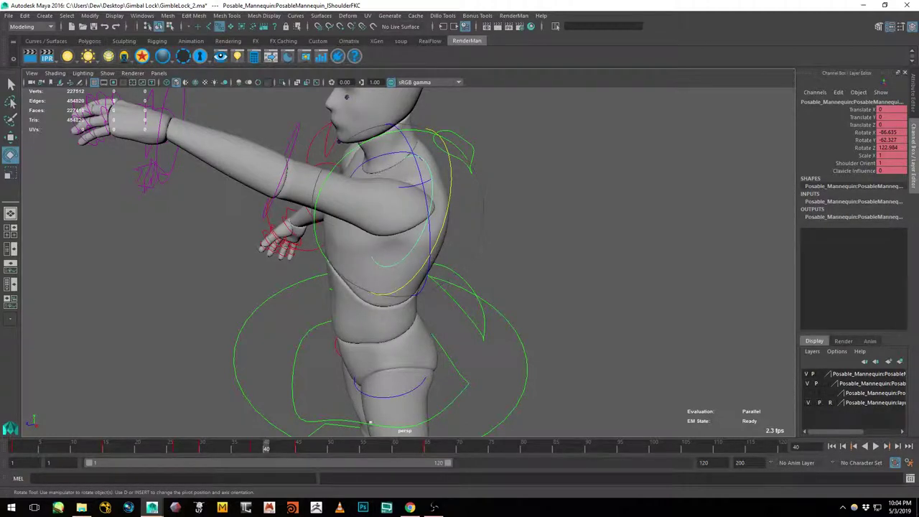
Return to frame 1 and show the left shoulder control's transform attributes and its available rotate orders
left_click_drag(267, 449, 14, 450)
left_click_drag(287, 287, 423, 294, "alt")
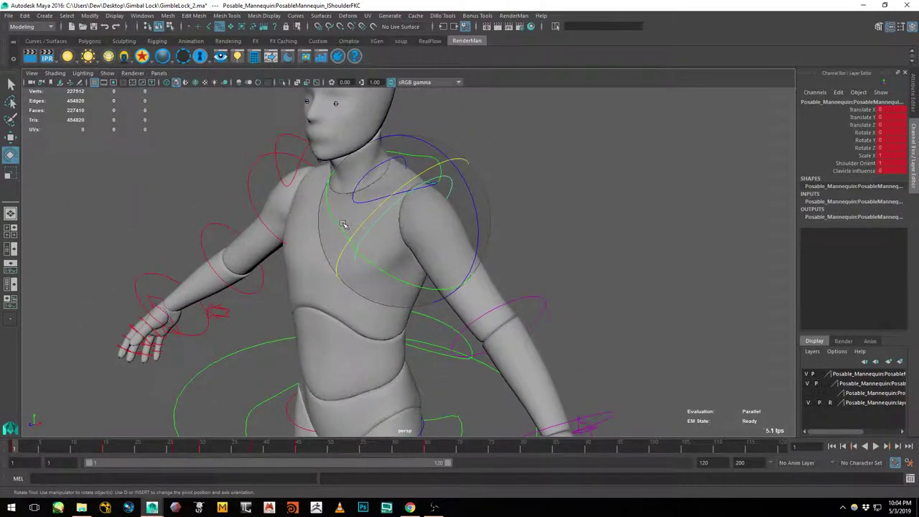
left_click(524, 174)
left_click(449, 185)
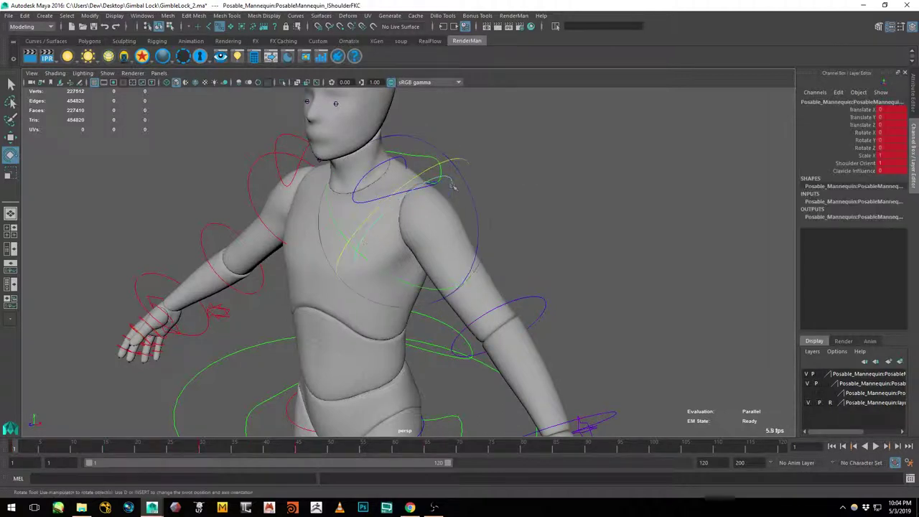
key("ctrl+a")
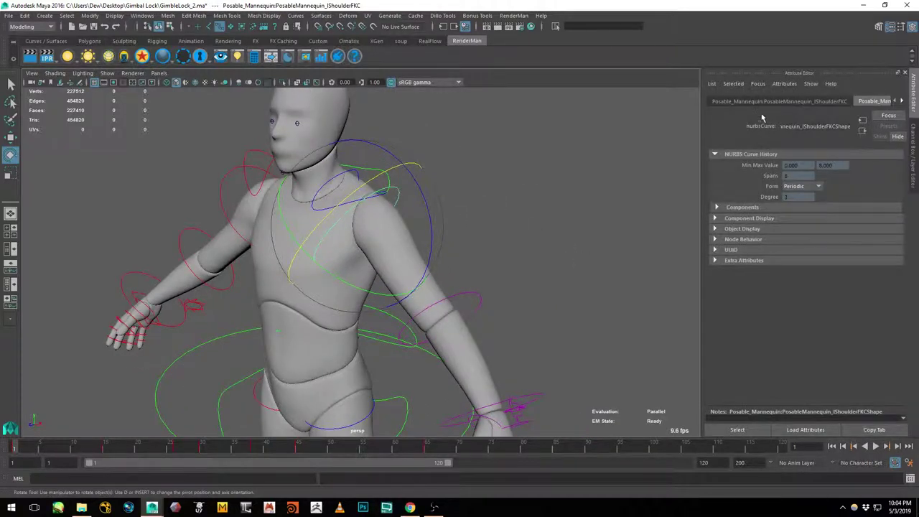
left_click(763, 101)
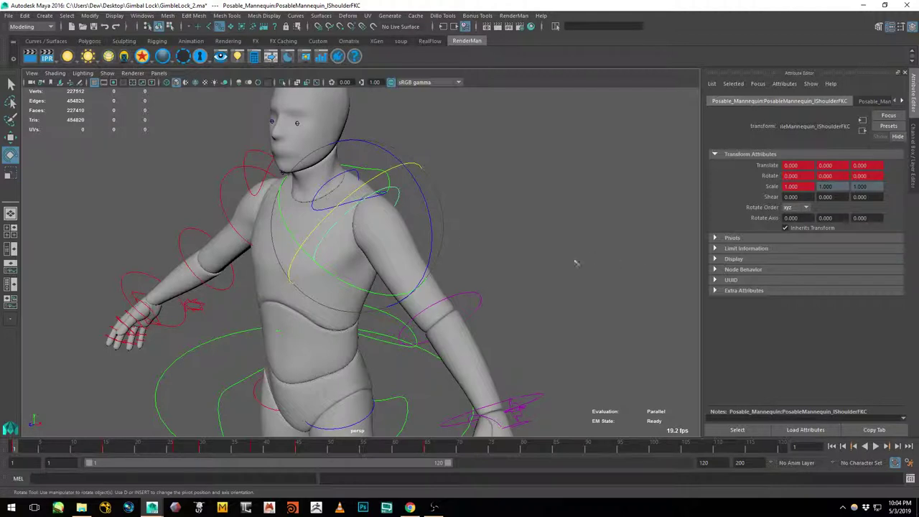
left_click_drag(455, 234, 519, 242, "alt")
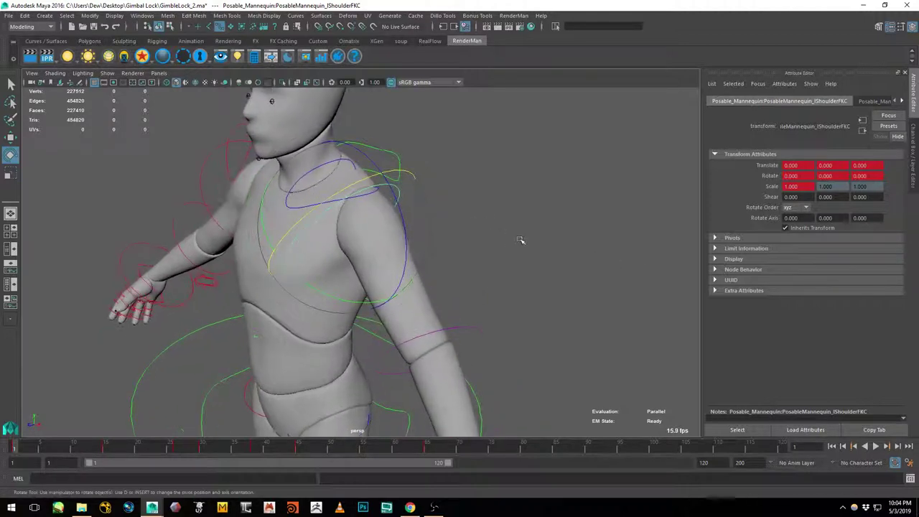
left_click(800, 209)
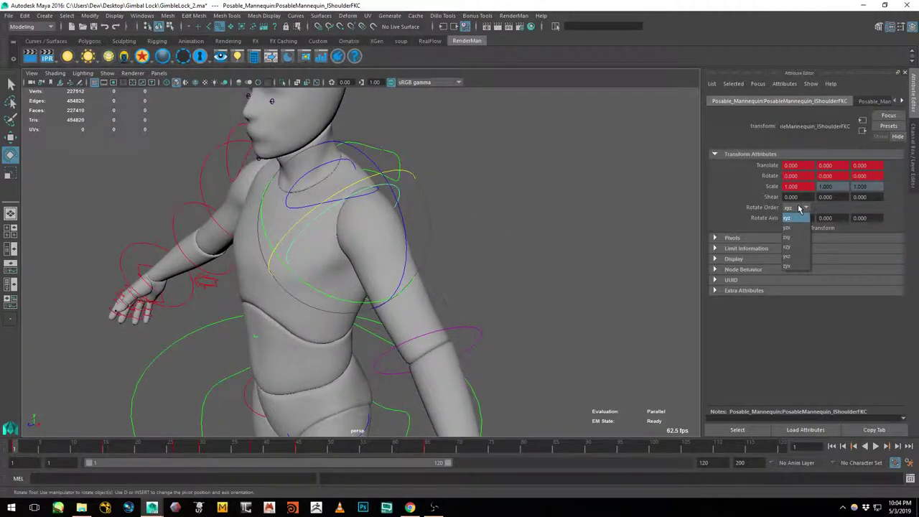
left_click(629, 149)
Try rotating the left shoulder control about Z and X under the xyz rotate order, and undo both rotations
left_click(397, 189)
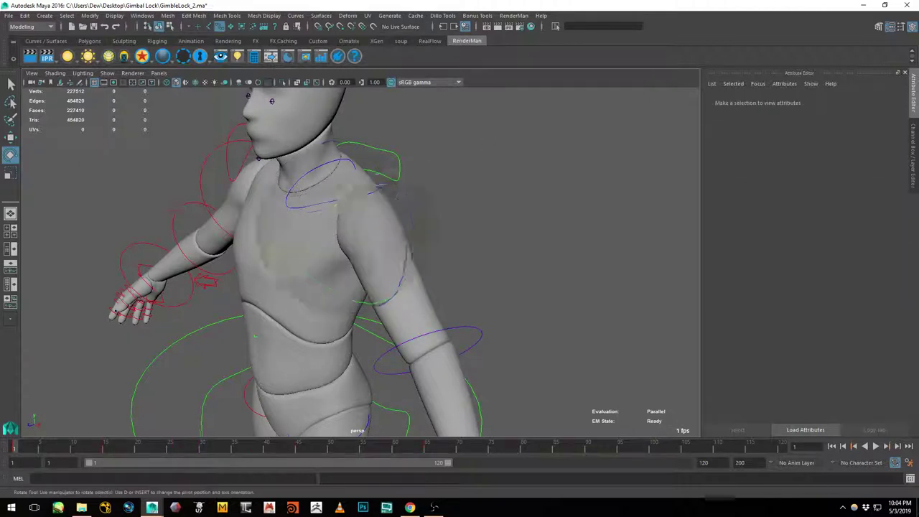
left_click_drag(391, 194, 407, 186, "alt")
left_click(407, 189)
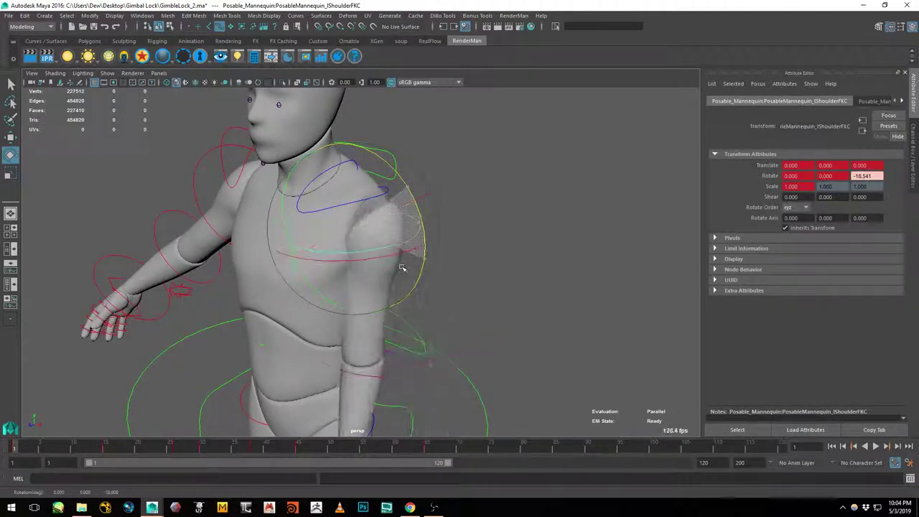
left_click_drag(404, 263, 385, 283)
key("ctrl+z")
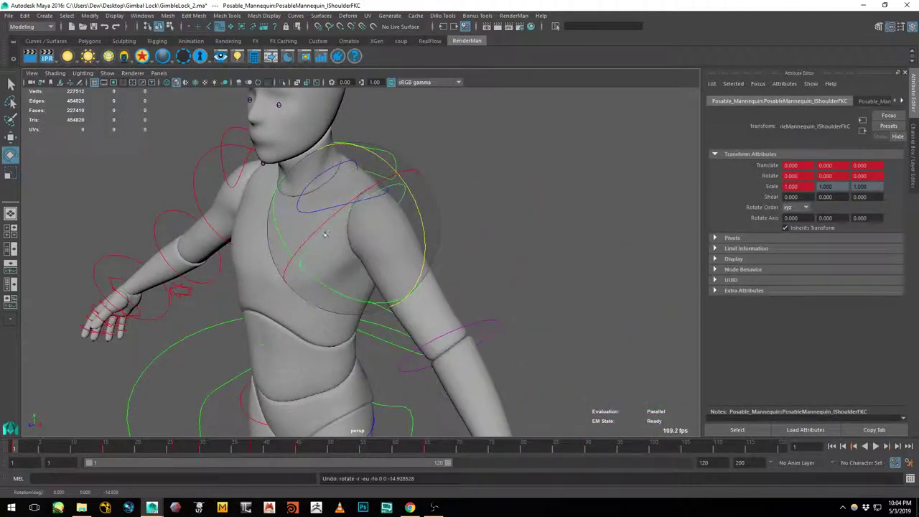
left_click(336, 214)
left_click_drag(413, 173, 393, 188)
key("ctrl+z")
Try swinging the left arm forward about Y and twisting it about X, and undo both rotations
left_click_drag(395, 257, 371, 302, "alt")
left_click_drag(287, 273, 243, 219)
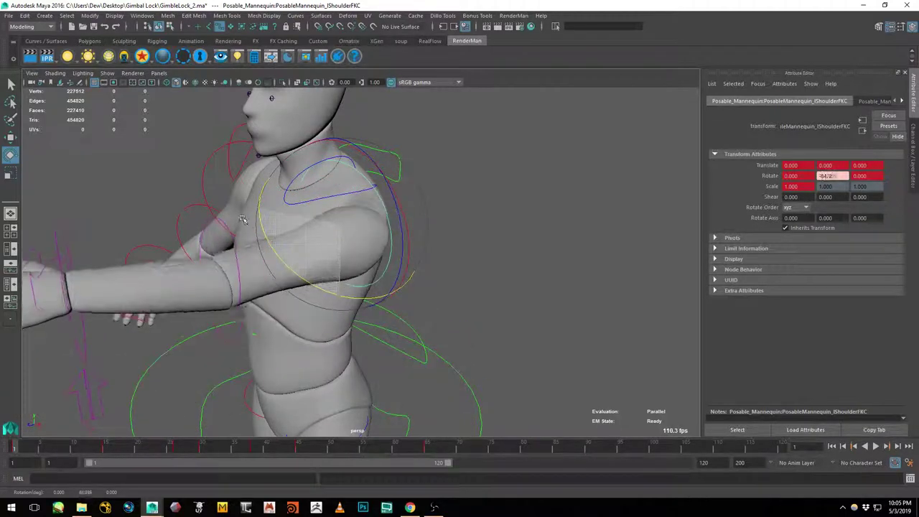
key("ctrl+z")
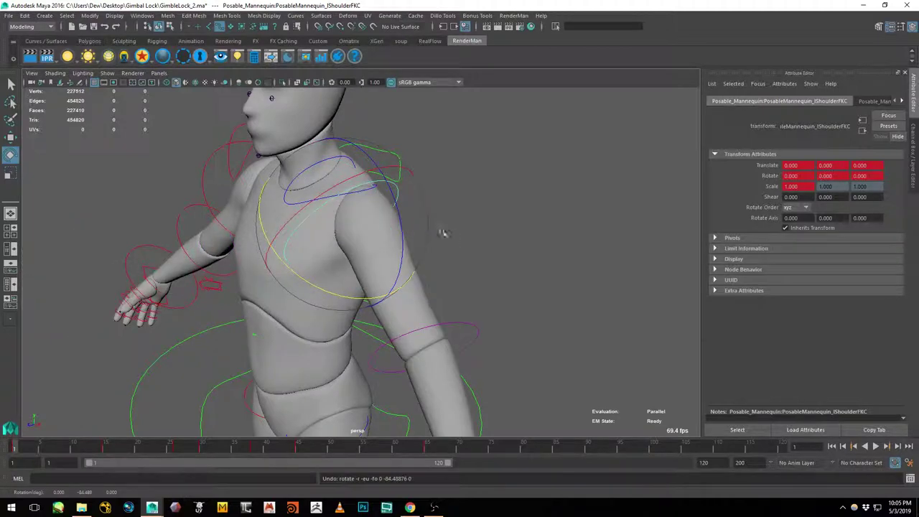
mouse_move(422, 193)
left_mouse_down("alt")
mouse_move(349, 170)
mouse_move(338, 152)
mouse_move(252, 158)
mouse_move(332, 159)
mouse_move(380, 188)
mouse_move(345, 171)
mouse_move(423, 175)
left_mouse_up("alt")
key("ctrl+z")
left_click_drag(307, 115, 274, 105, "alt")
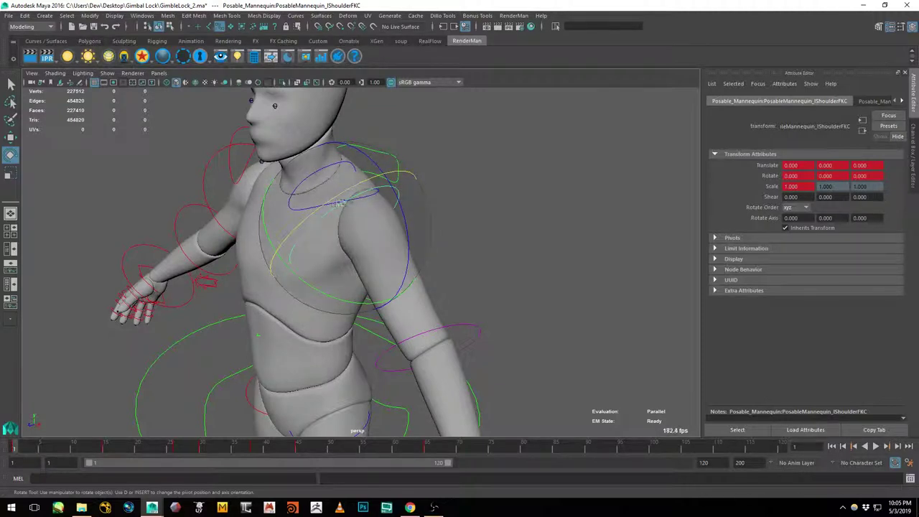
Try the zxy rotate order on the left shoulder control with test rotations about Z, Y and X, and undo everything
left_click(800, 208)
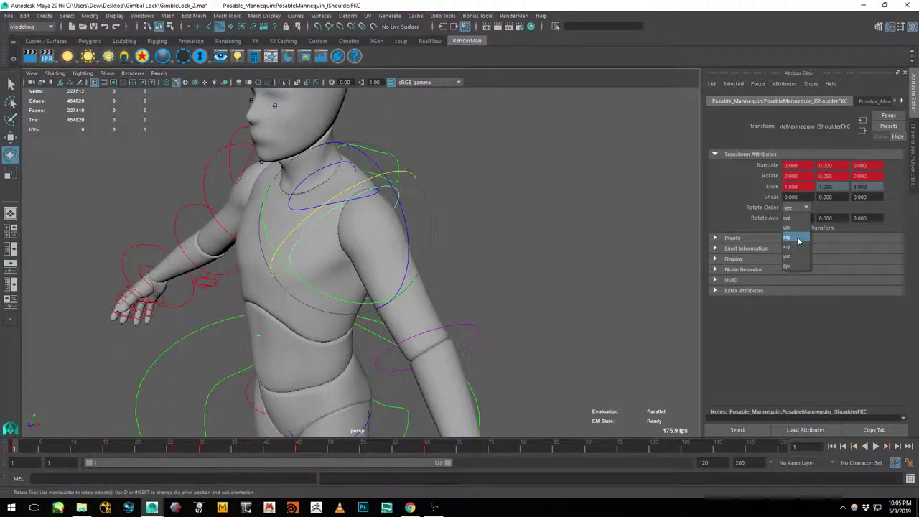
left_click(798, 238)
mouse_move(387, 225)
left_mouse_down()
mouse_move(400, 248)
mouse_move(403, 226)
left_mouse_up()
key("ctrl+z")
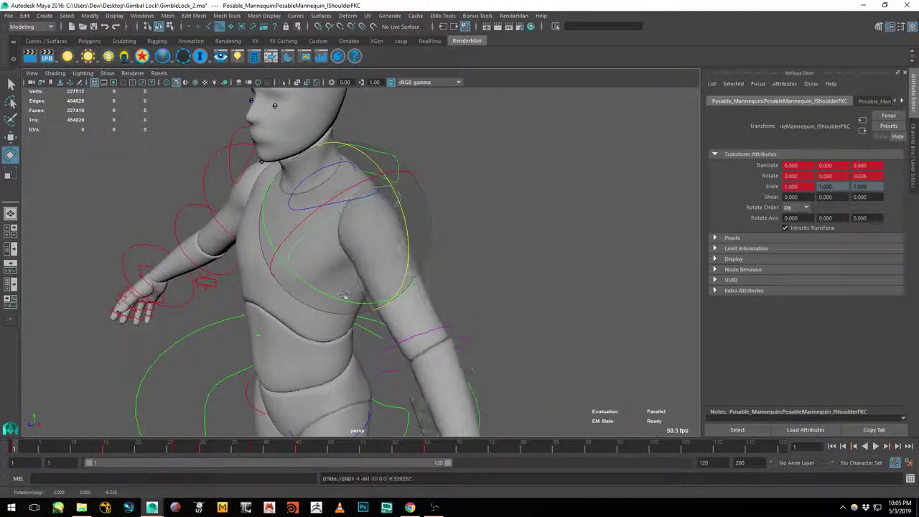
mouse_move(311, 287)
left_mouse_down()
mouse_move(262, 232)
mouse_move(320, 289)
left_mouse_up()
key("ctrl+z")
left_click_drag(367, 208, 400, 192)
key("ctrl+z")
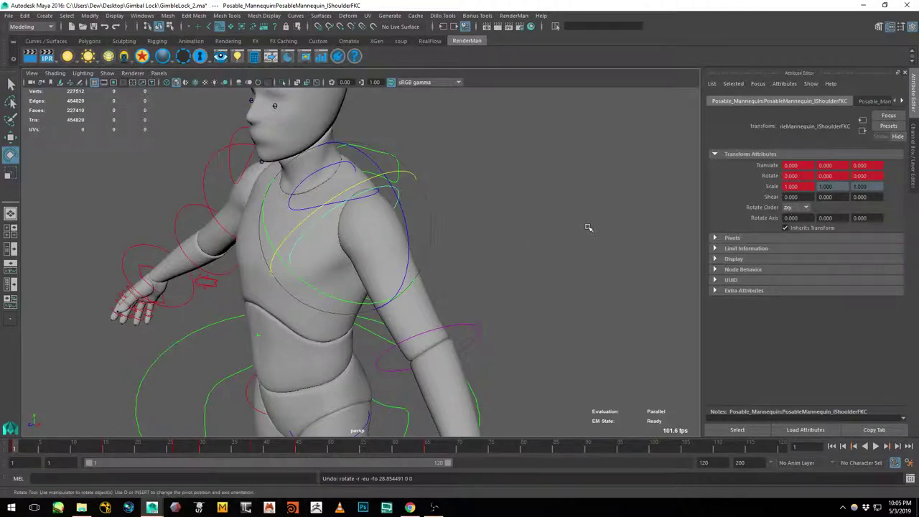
key("ctrl+z")
Reselect the left shoulder control and bring up the Python switchRotateOrder script in the Script Editor
left_click(340, 188)
left_click(316, 223)
left_click_drag(314, 238, 377, 241, "alt")
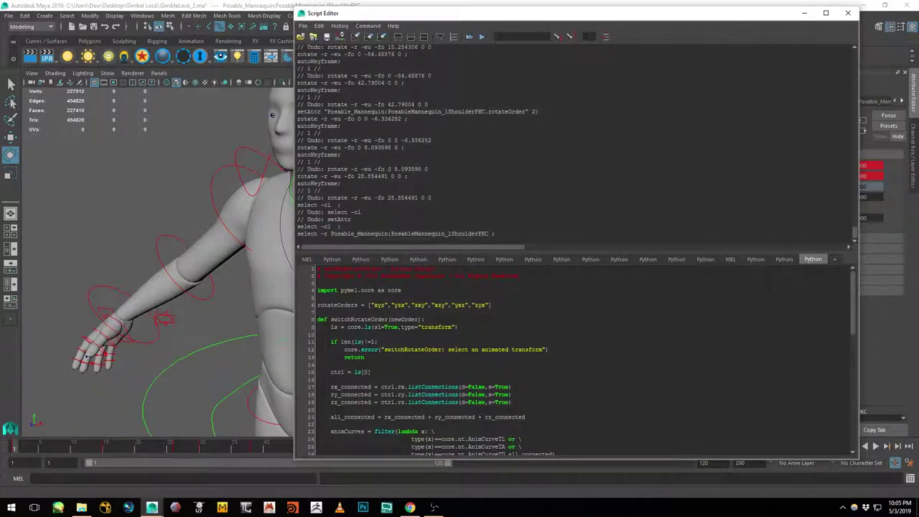
Switch to the browser to view the Set new RotateOrder 0.0.1 script page on highend3d.com, and return to Maya
key("alt+Tab")
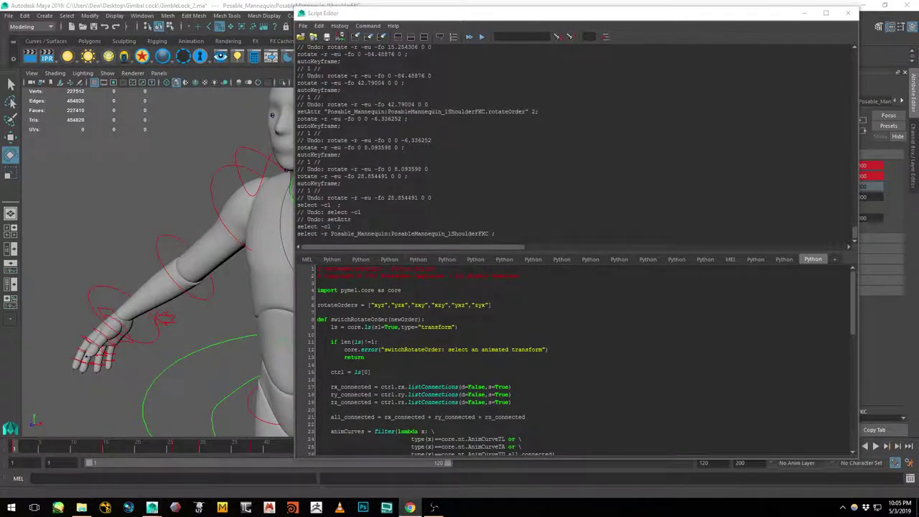
left_click_drag(918, 115, 392, 0)
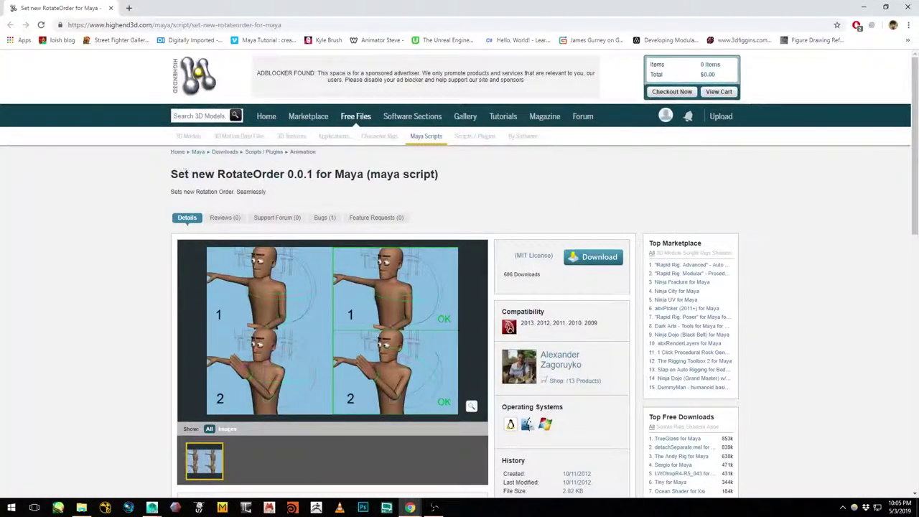
left_click_drag(405, 172, 246, 175)
left_click(246, 174)
left_click_drag(216, 4, 0, 18)
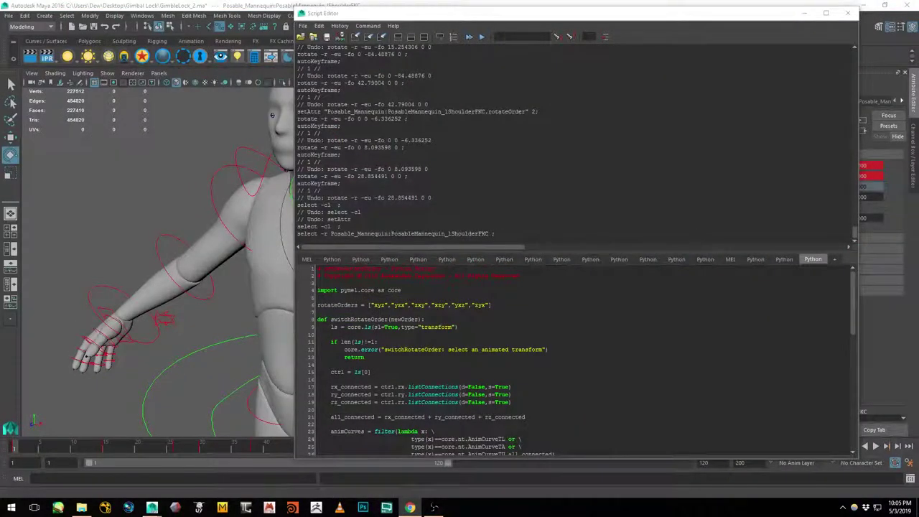
Run the setNewRotateOrder Python script in the Script Editor to define the switchRotateOrder function, leaving out the final call
left_click(503, 350)
scroll(575, 359, "down", 15)
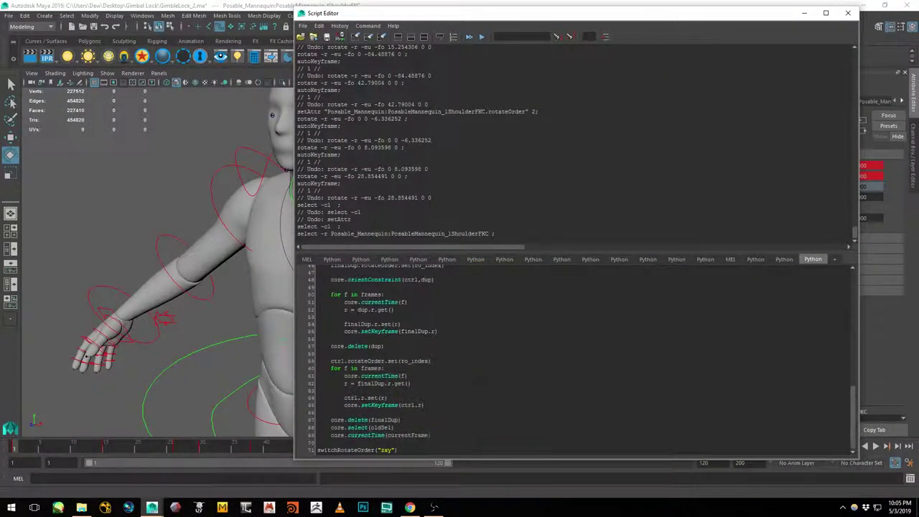
key("ctrl+a")
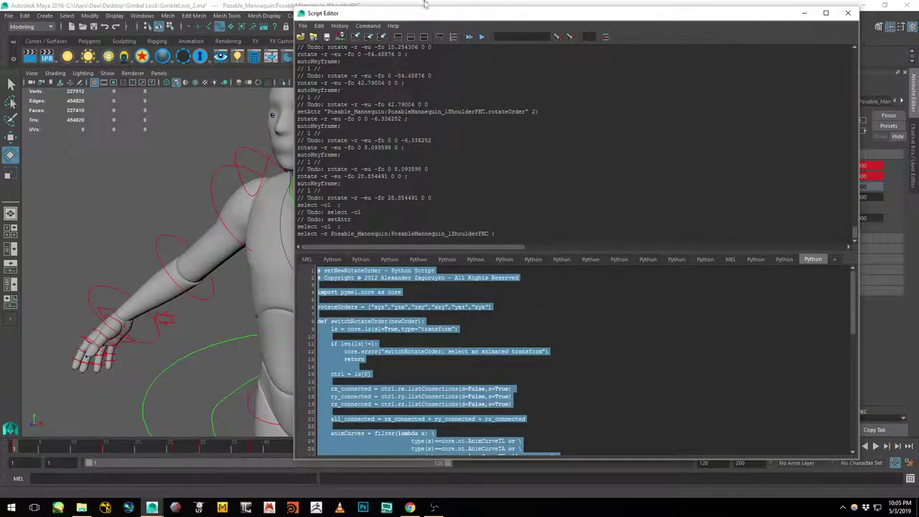
left_click(482, 39)
Run only the switchRotateOrder("zxy") line on the selected left shoulder control, and minimize the Script Editor
scroll(503, 359, "down", 15)
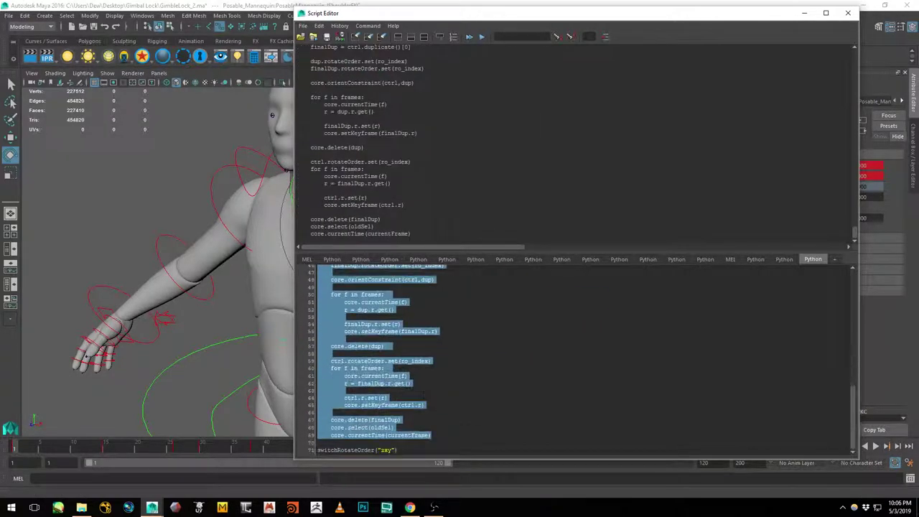
left_click(400, 450)
key("shift+Home")
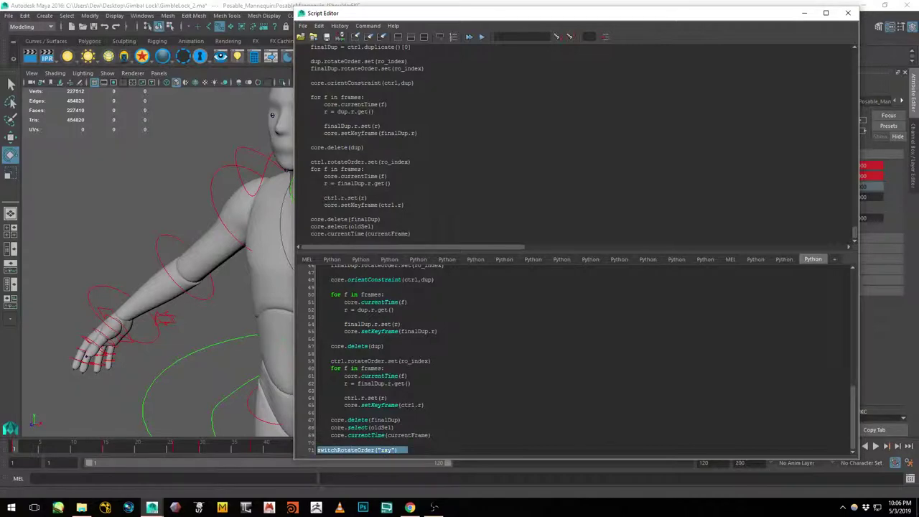
left_click_drag(473, 5, 765, 34)
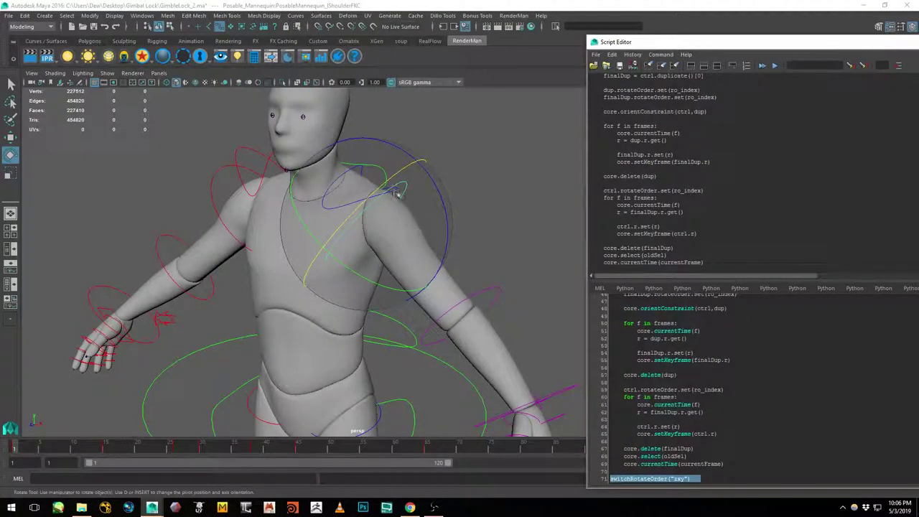
left_click(774, 65)
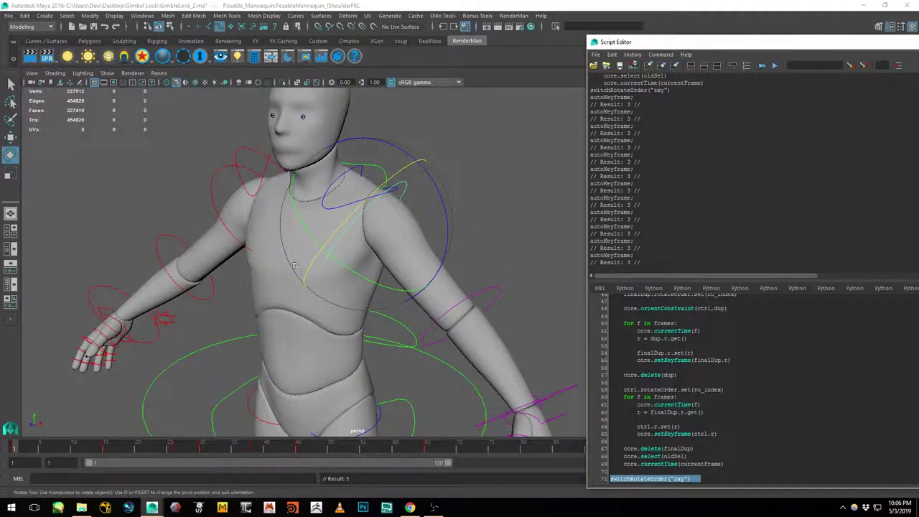
left_click_drag(711, 57, 166, 122)
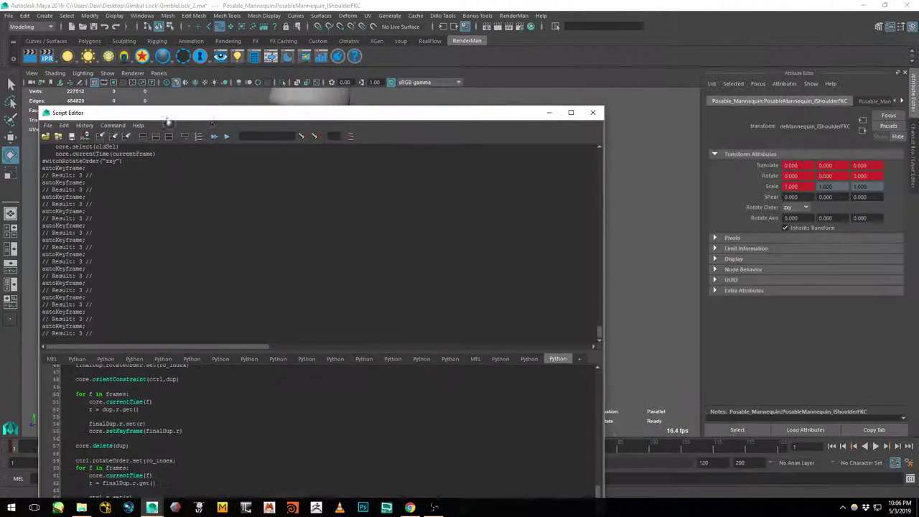
left_click(551, 114)
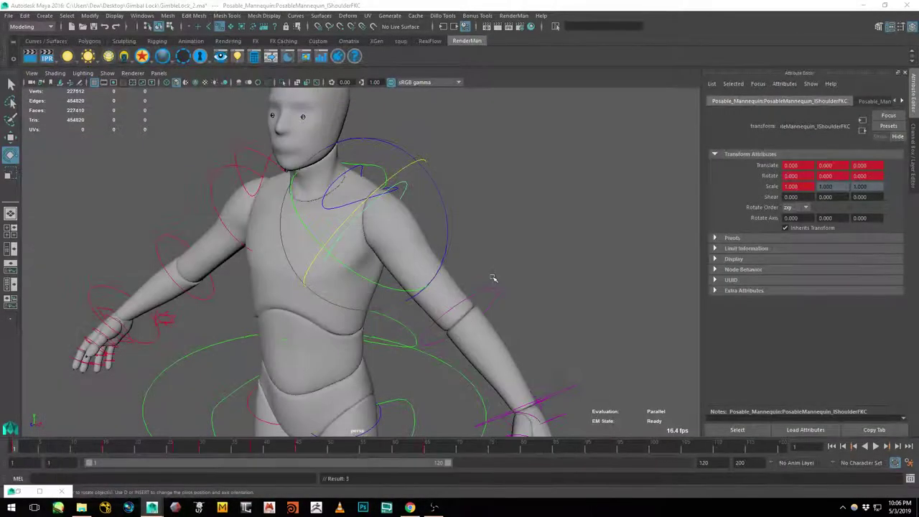
Reselect the left shoulder control and play back the arm animation to check the motion under the zxy rotate order
left_click(557, 192)
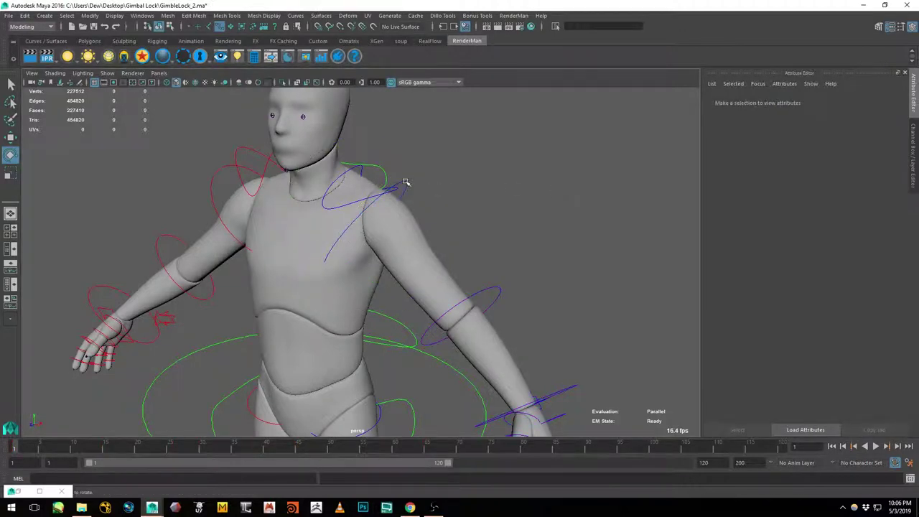
left_click(406, 183)
left_click_drag(20, 449, 392, 420)
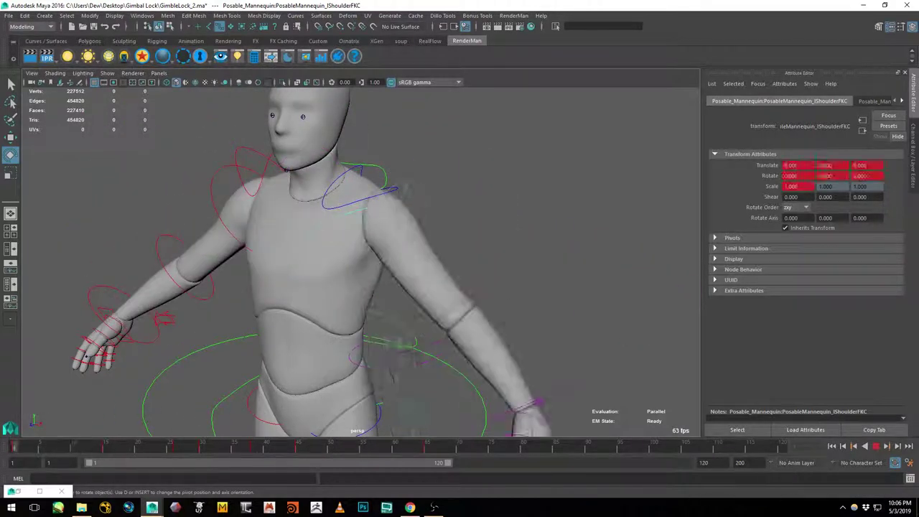
key("Escape")
Show the Channel Box, reselect the left shoulder control and open its animation curves in a maximized Graph Editor
scroll(407, 213, "down", 5)
key("ctrl+a")
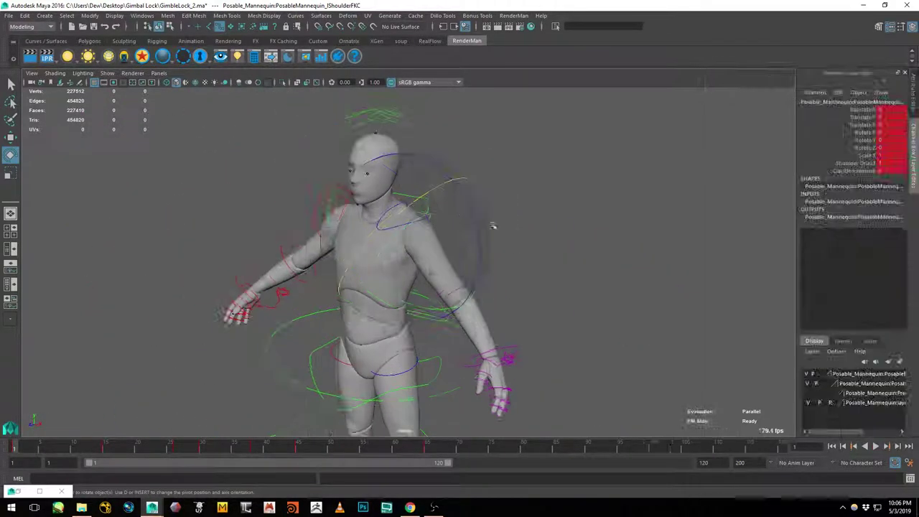
left_click(435, 218)
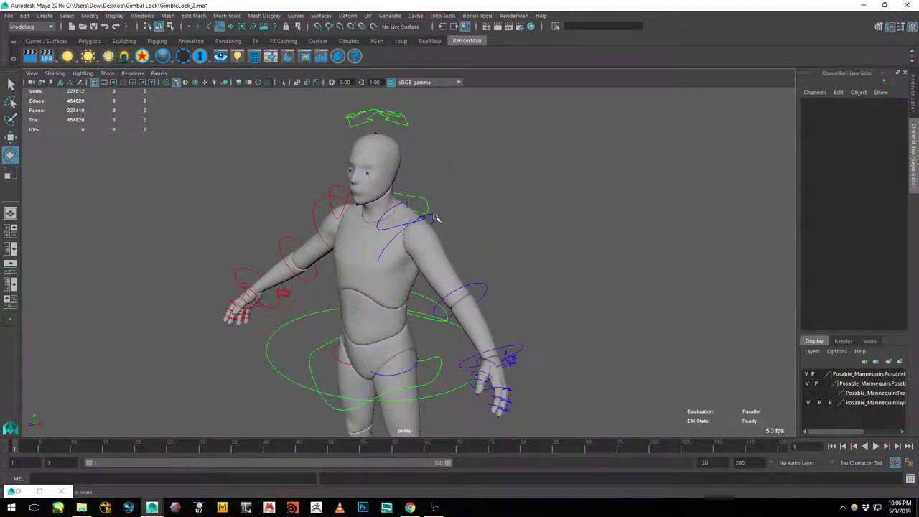
left_click(436, 218)
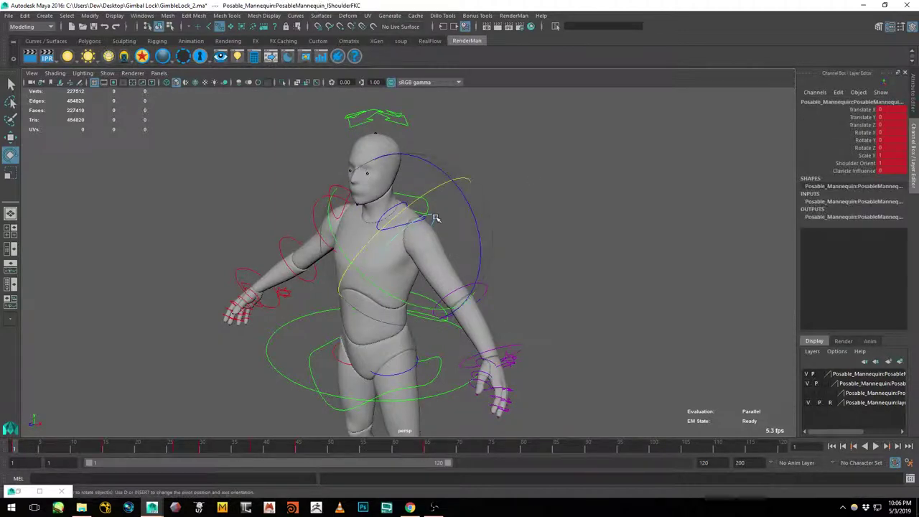
left_click(191, 41)
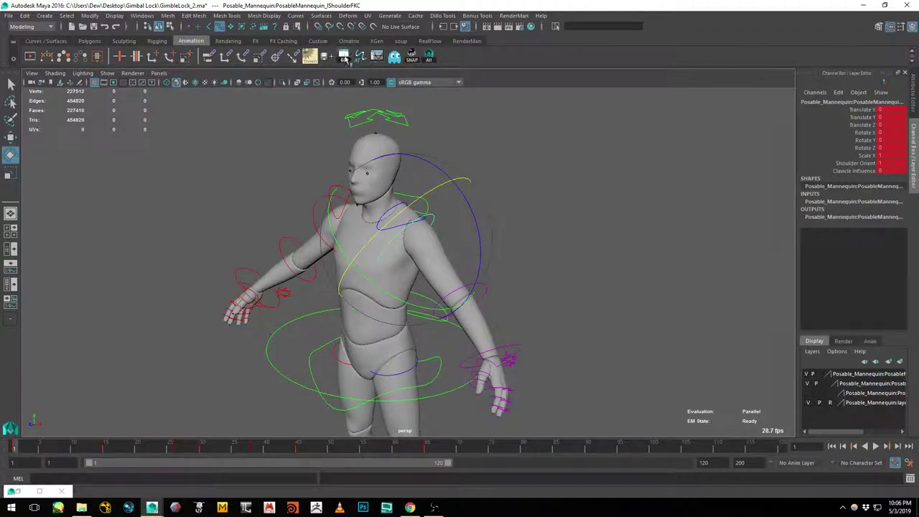
left_click(346, 60)
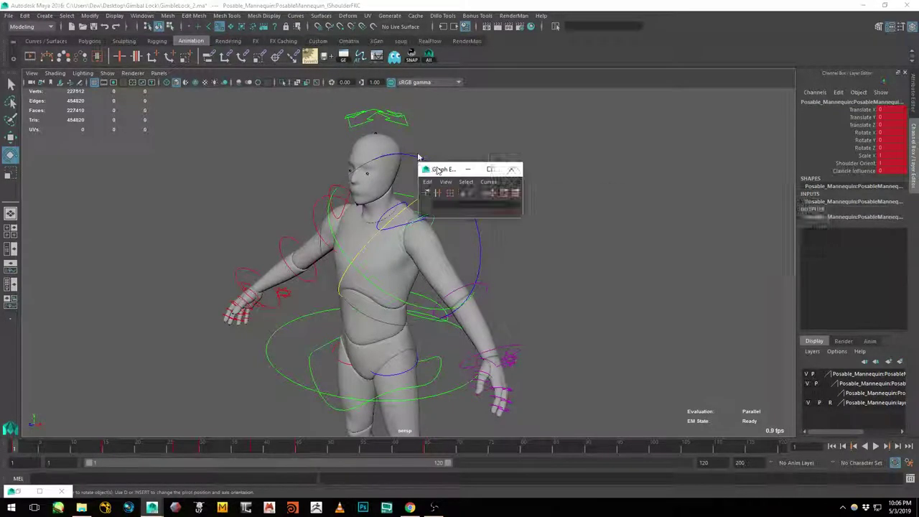
double_click(437, 169)
middle_click_drag(495, 222, 330, 191, "alt")
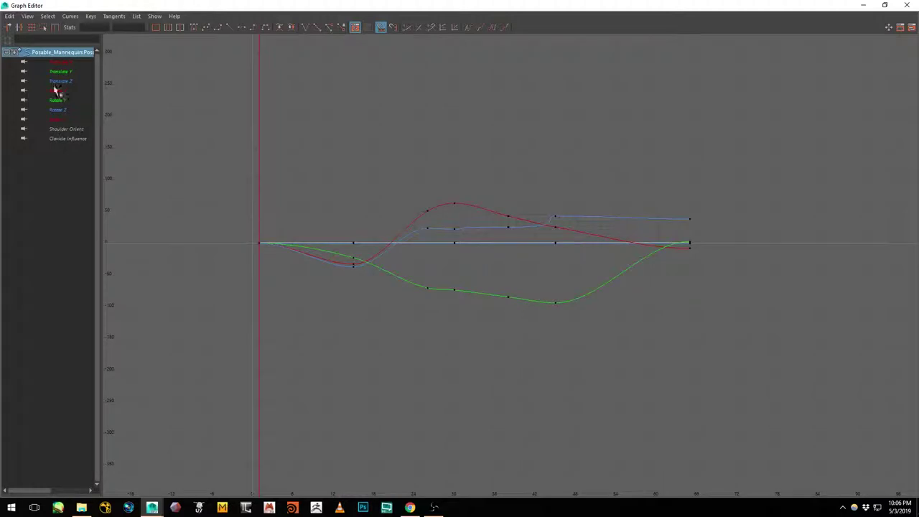
Isolate the left shoulder's Rotate X, Y and Z curves and smooth the tangents of all their keys
left_click_drag(69, 92, 64, 110)
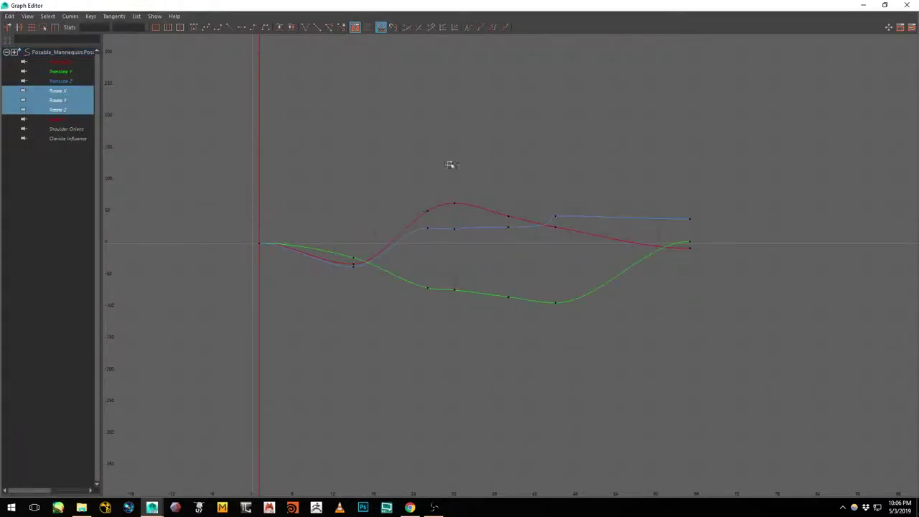
scroll(472, 211, "up", 4)
scroll(472, 210, "down", 3)
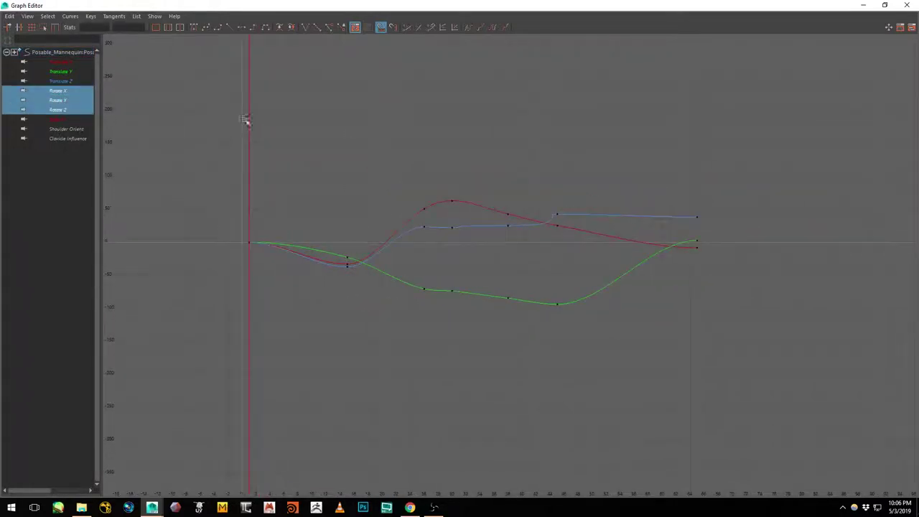
left_click_drag(243, 118, 751, 361)
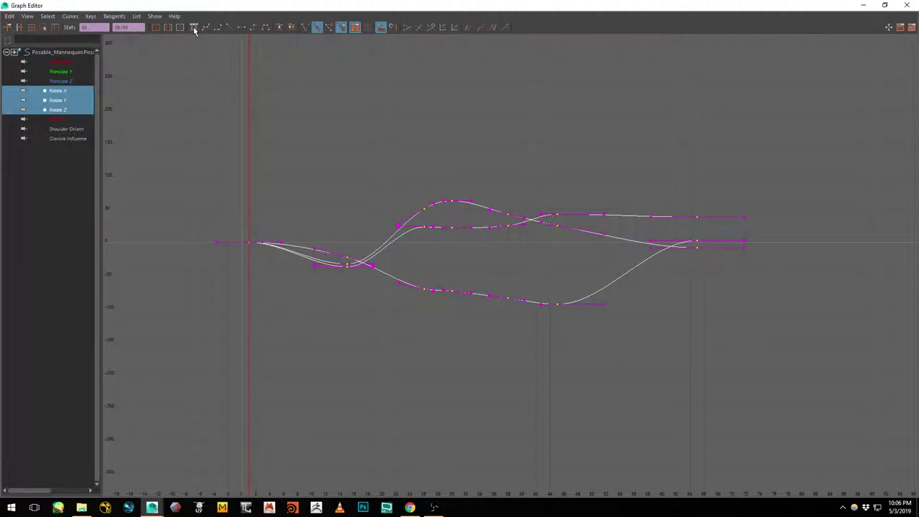
left_click(452, 179)
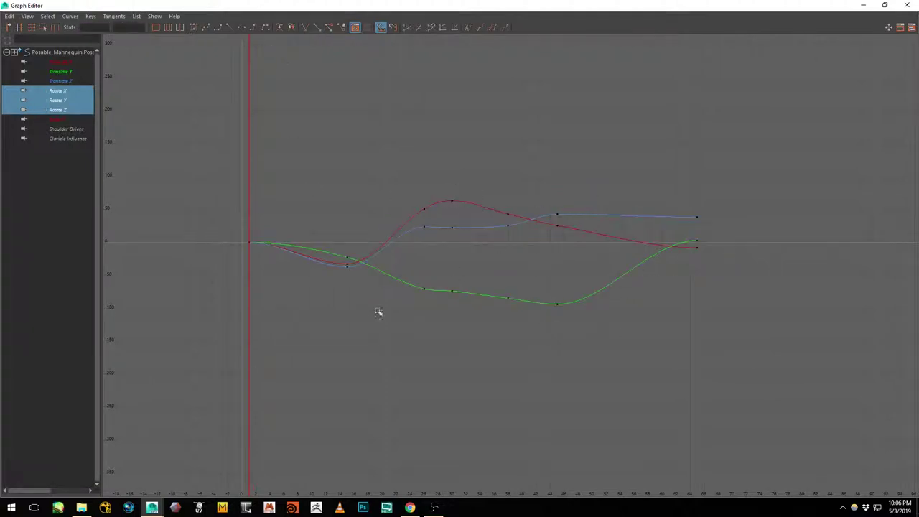
Apply the Euler Filter to all keys of the Rotate X, Y and Z curves, and leave the Graph Editor
left_click_drag(224, 135, 788, 379)
left_click(75, 15)
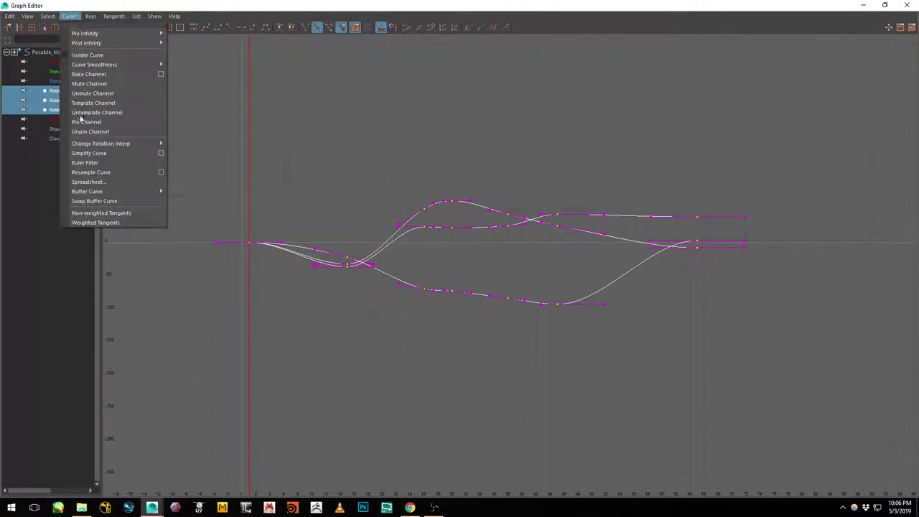
left_click(82, 159)
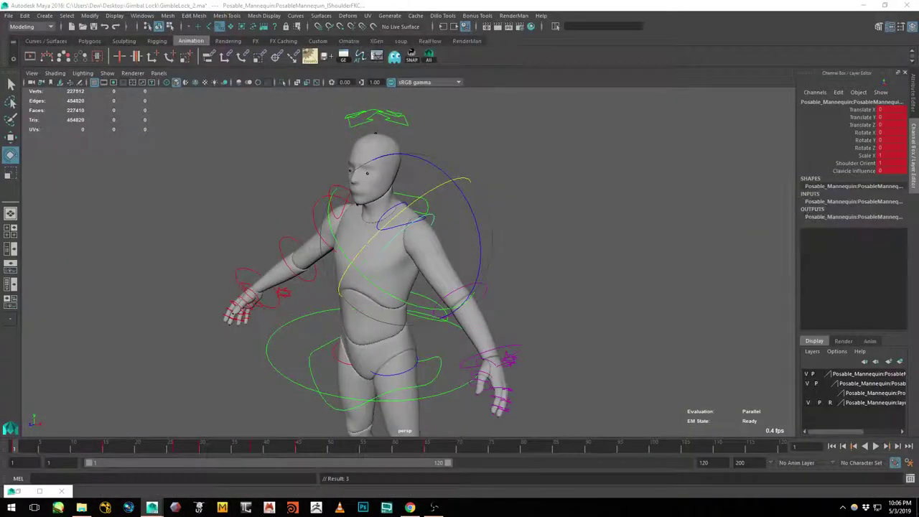
Play back the filtered arm animation, stop it and view the mannequin from a more frontal angle
key("alt+v")
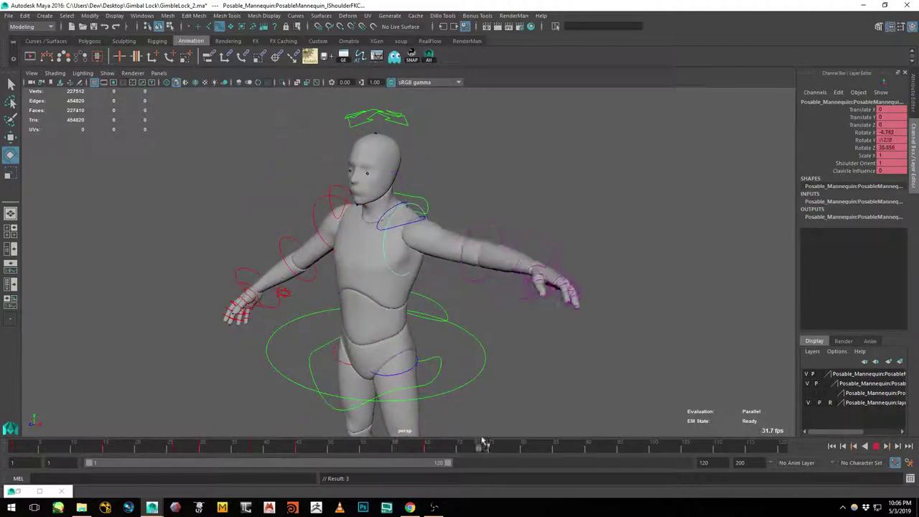
key("Escape")
left_click_drag(425, 302, 454, 281, "alt")
Open the scene GimbleLock_3.ma from the Gimbal Lock folder
left_click(10, 16)
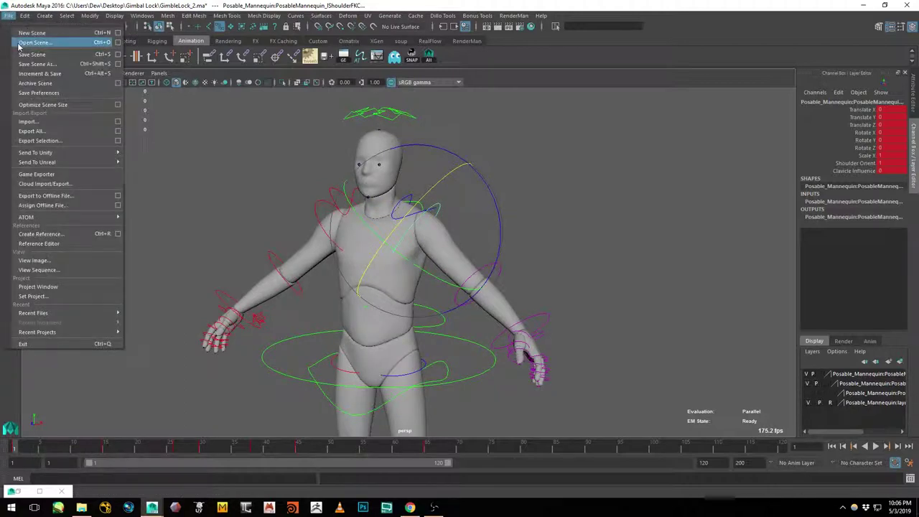
left_click(29, 32)
left_click(332, 129)
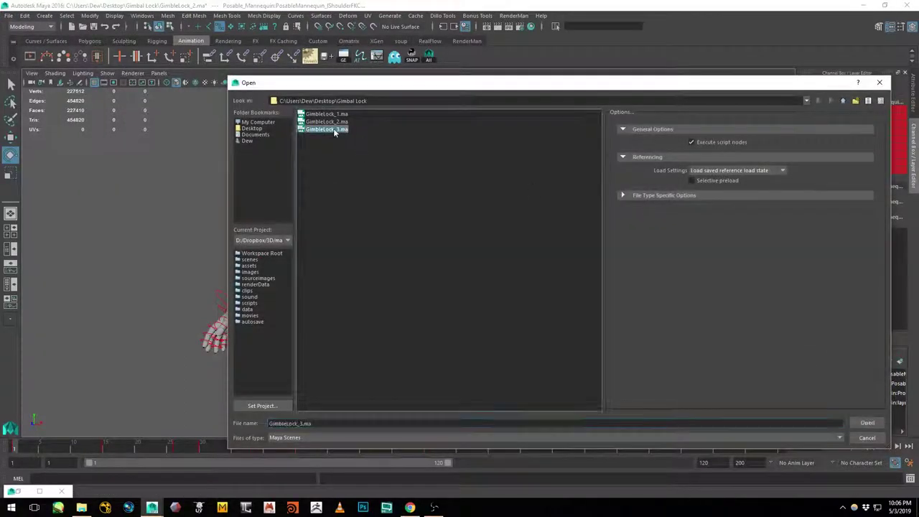
left_click(866, 424)
left_click(461, 256)
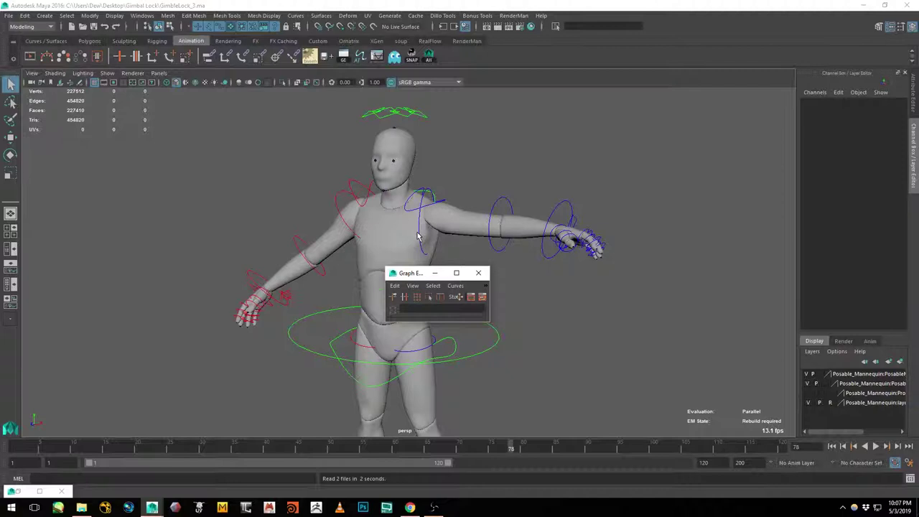
Select the left shoulder control and examine its Rotate X, Y and Z curves in the Graph Editor, minimizing it when done
left_click(418, 235)
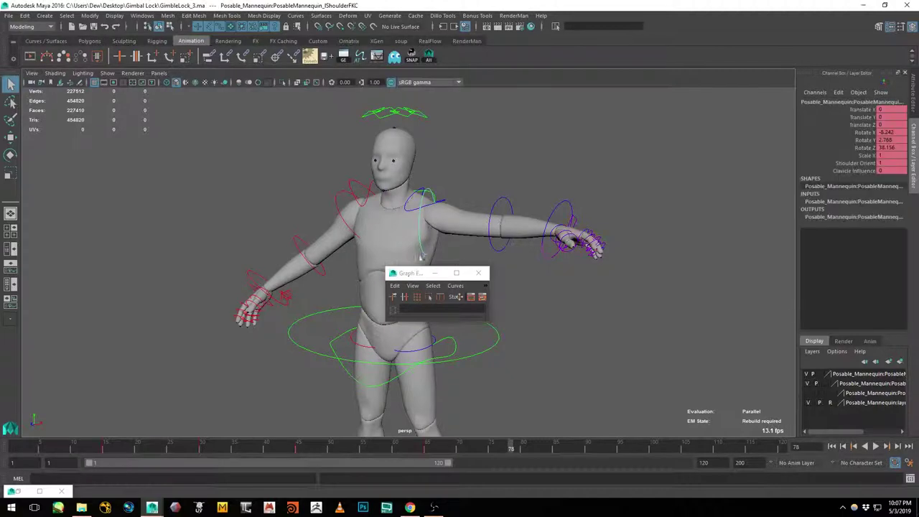
double_click(418, 277)
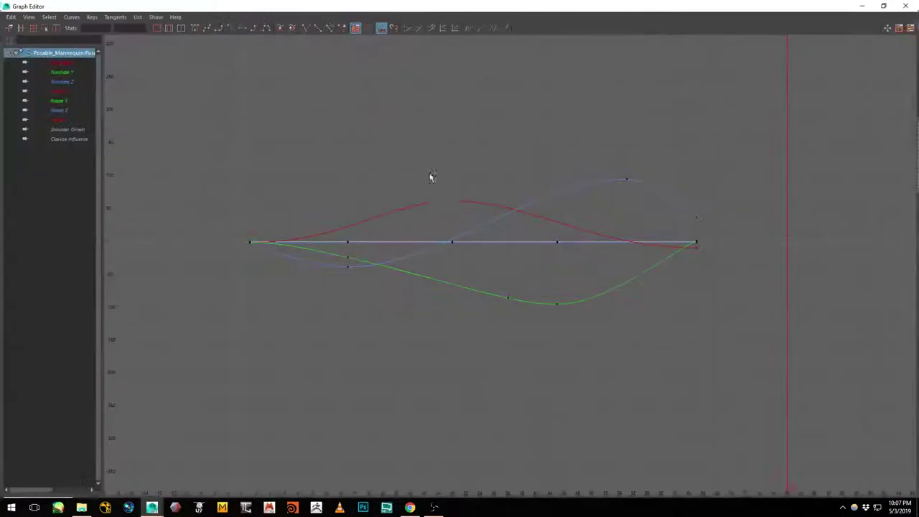
left_click(57, 91)
left_click(58, 109, "shift")
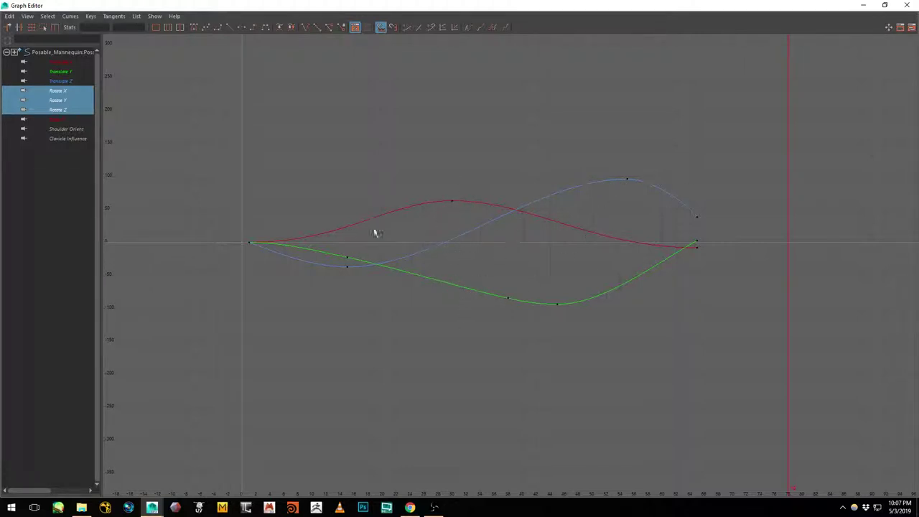
left_click(864, 5)
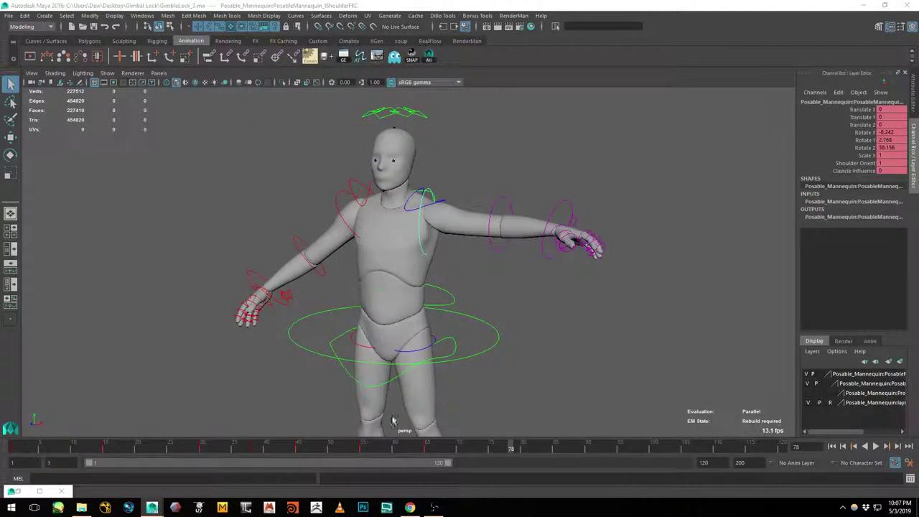
Scrub the arm animation to frame 14, and bring up the Script Editor briefly before minimizing it again
left_click_drag(99, 451, 99, 480)
left_click(40, 492)
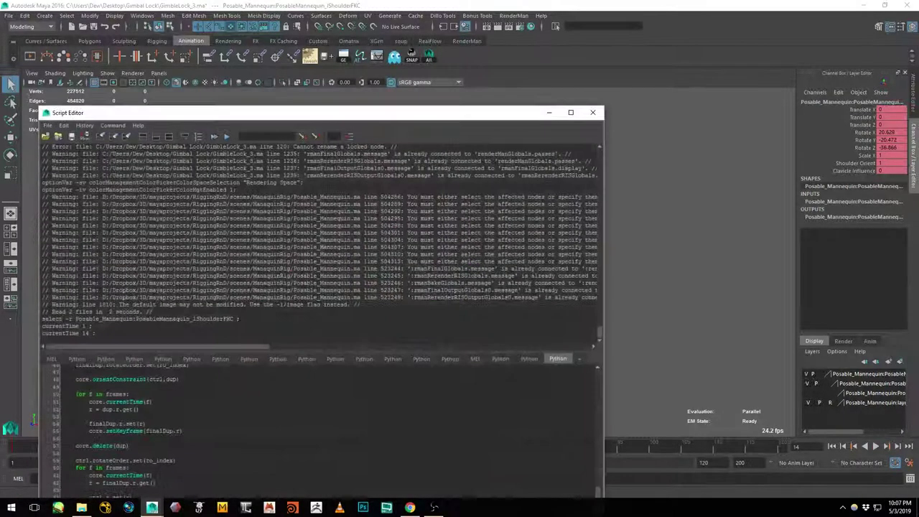
left_click(550, 113)
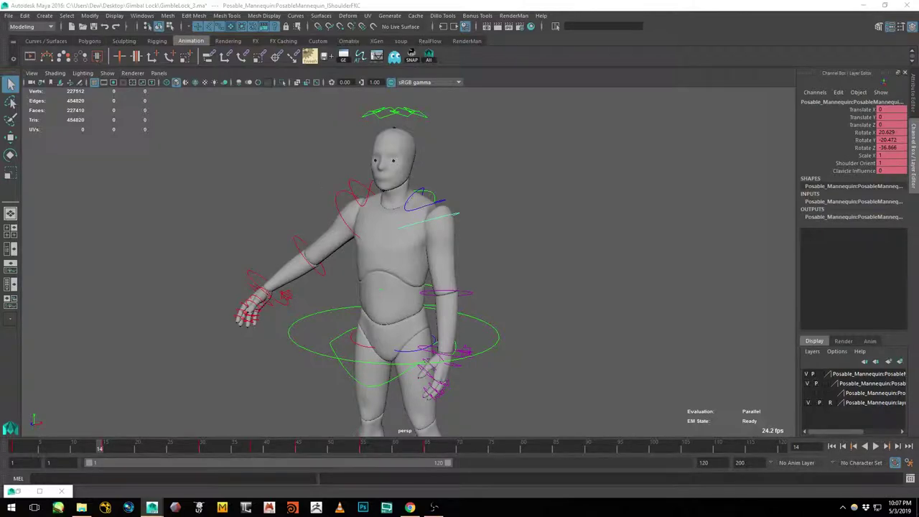
Tile the Maya window beside the Graph Editor and raise the shoulder's Rotate Y key at frame 15 by about 9 units
left_click_drag(918, 151, 0, 130)
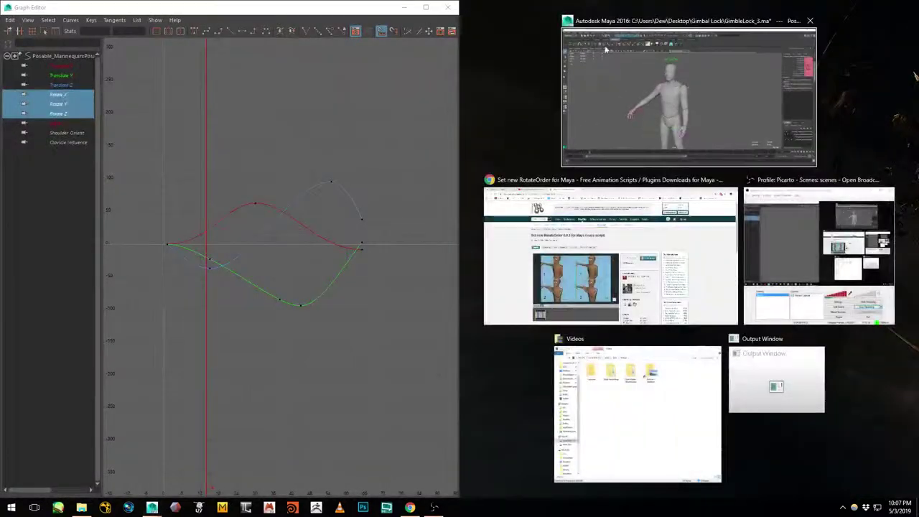
left_click(605, 48)
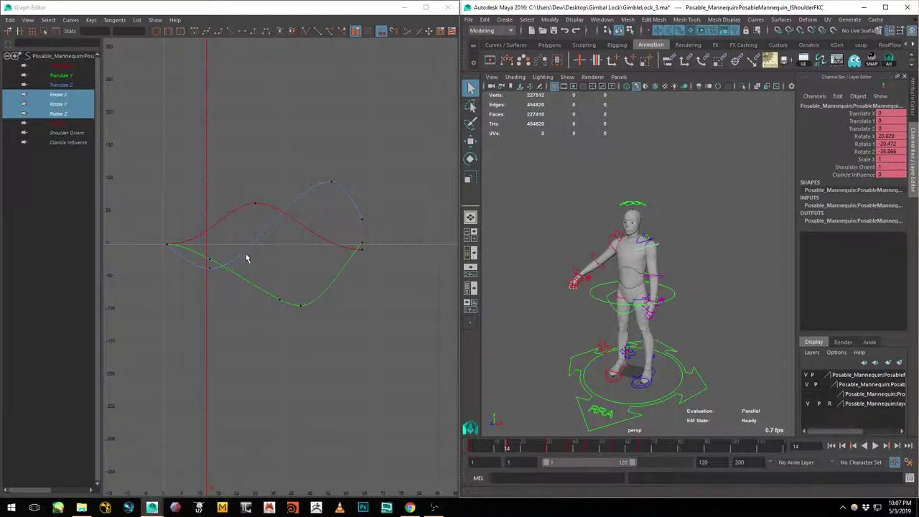
left_click_drag(236, 252, 203, 263)
left_click(205, 256)
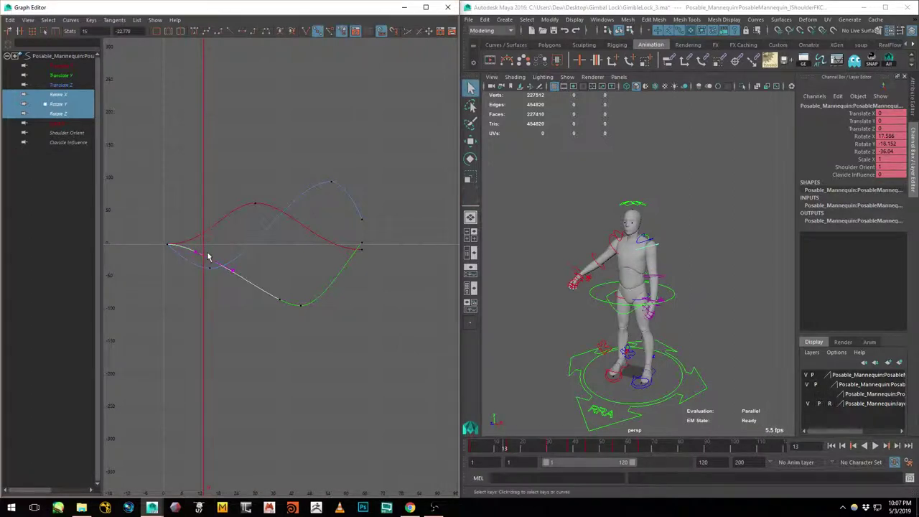
key("w")
middle_click_drag(208, 249, 207, 242, "shift")
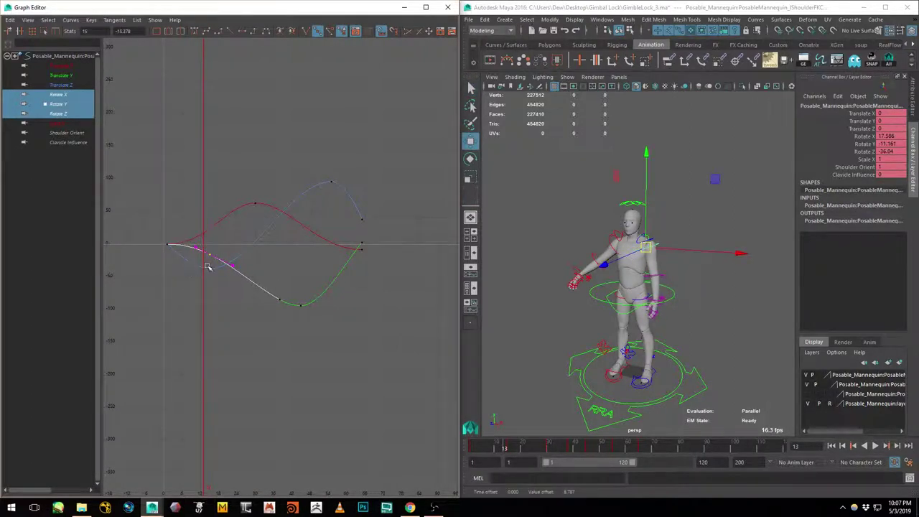
Raise the shoulder's Rotate Z key at frame 15 to roughly the level of the Rotate Y key and clear the key selection
left_click_drag(207, 268, 222, 283)
middle_click_drag(225, 273, 227, 259, "shift")
left_click(157, 214)
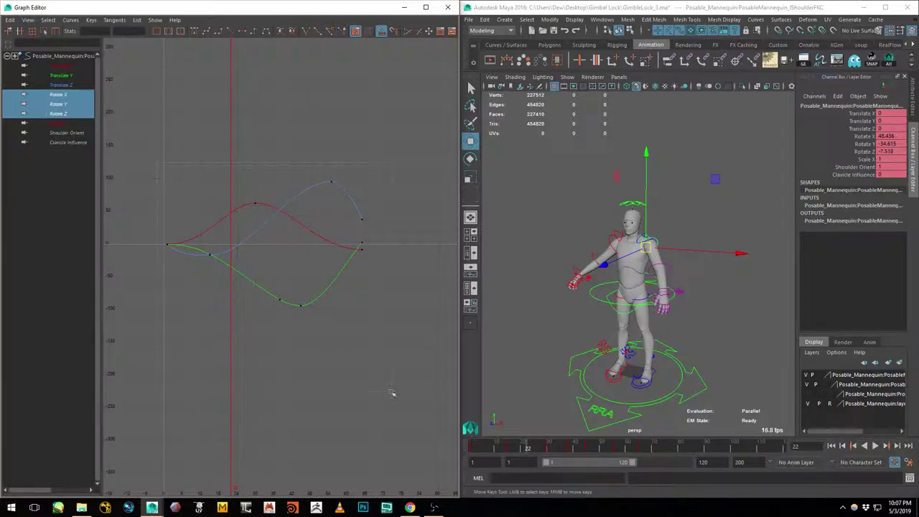
left_click_drag(392, 392, 393, 387)
left_click(302, 70)
Minimize the Graph Editor, maximize the Maya window, and play back the adjusted arm animation before stopping it
left_click(404, 7)
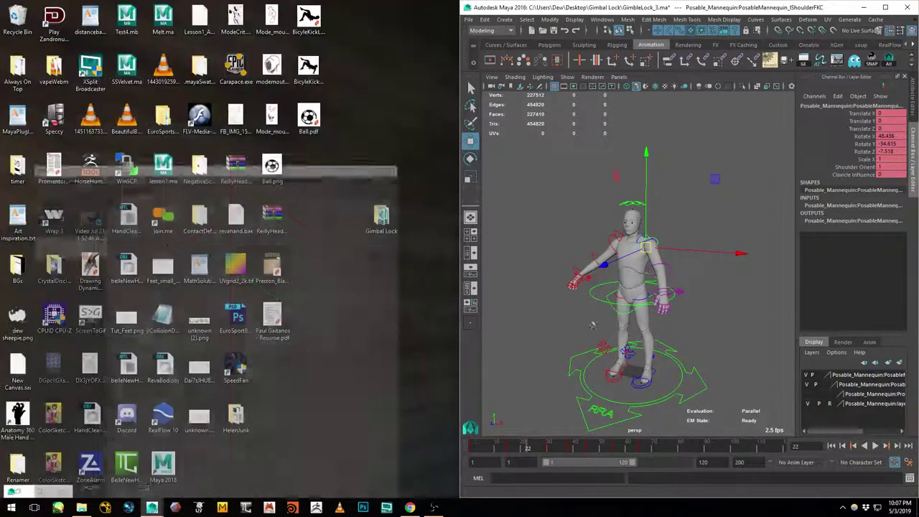
left_click_drag(666, 8, 428, 2)
scroll(394, 247, "up", 1)
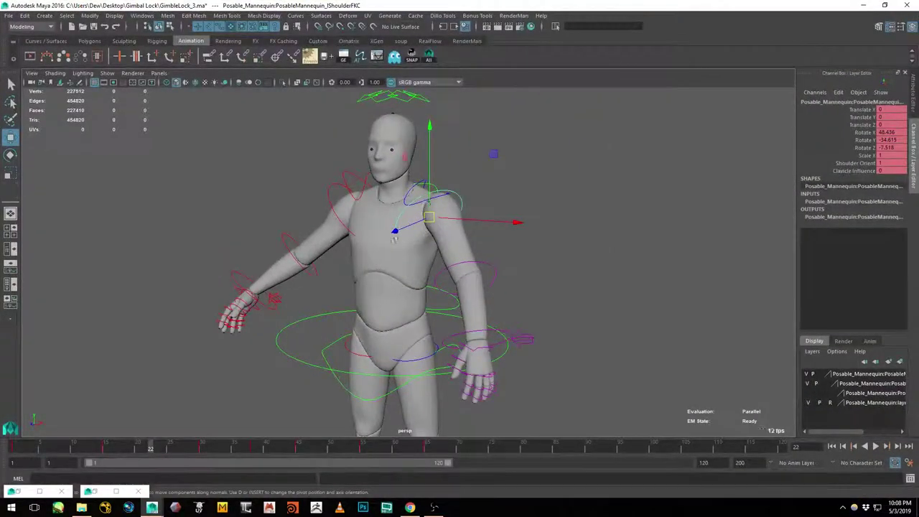
key("alt+v")
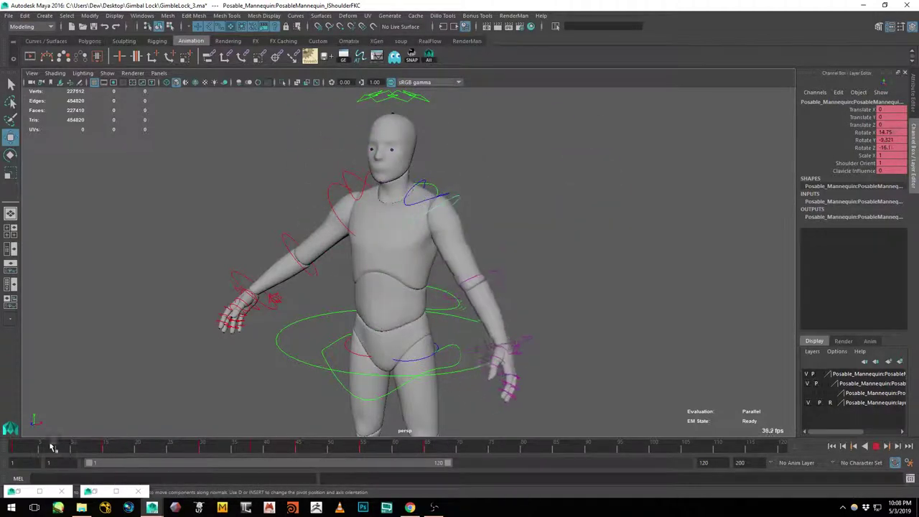
key("alt+v")
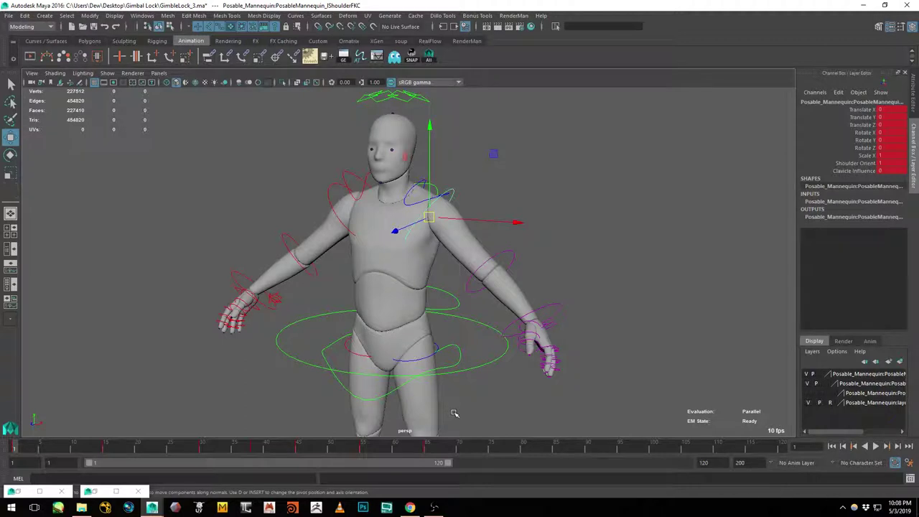
Rotate the mannequin's root control to about -89° in Y, examine its overlapping rotation rings, and undo the rotation
left_click(581, 188)
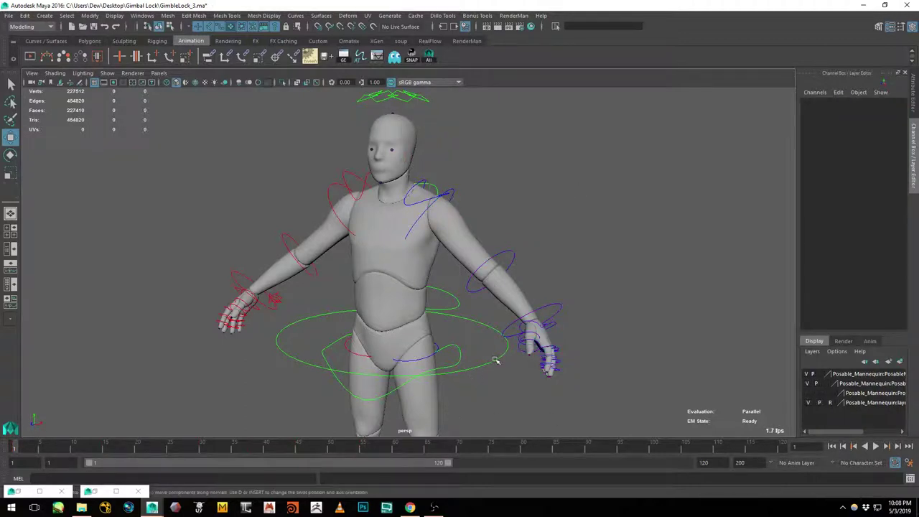
left_click(495, 360)
middle_click_drag(495, 360, 522, 283, "alt")
left_click_drag(522, 282, 465, 281, "alt")
key("e")
left_click_drag(402, 283, 450, 297, "alt")
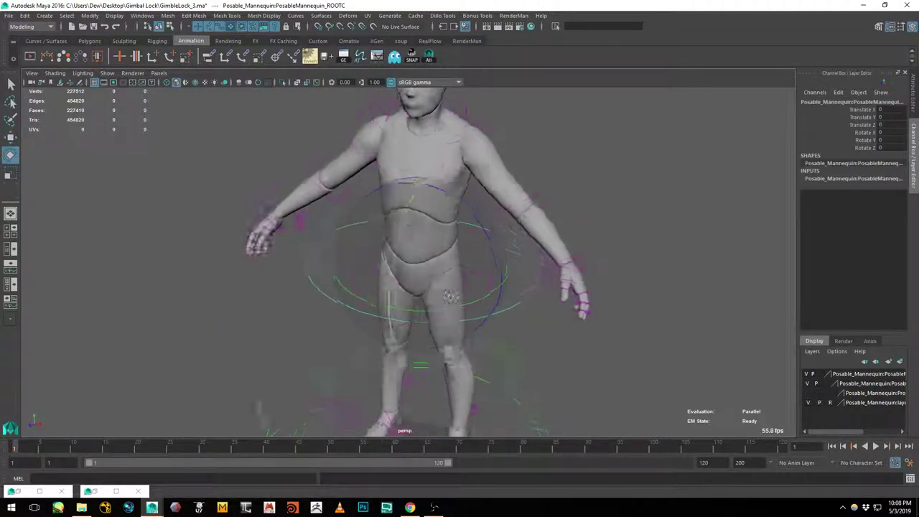
right_click_drag(450, 297, 375, 277, "alt")
left_click_drag(375, 278, 380, 298, "alt")
left_click_drag(446, 314, 462, 220, "alt")
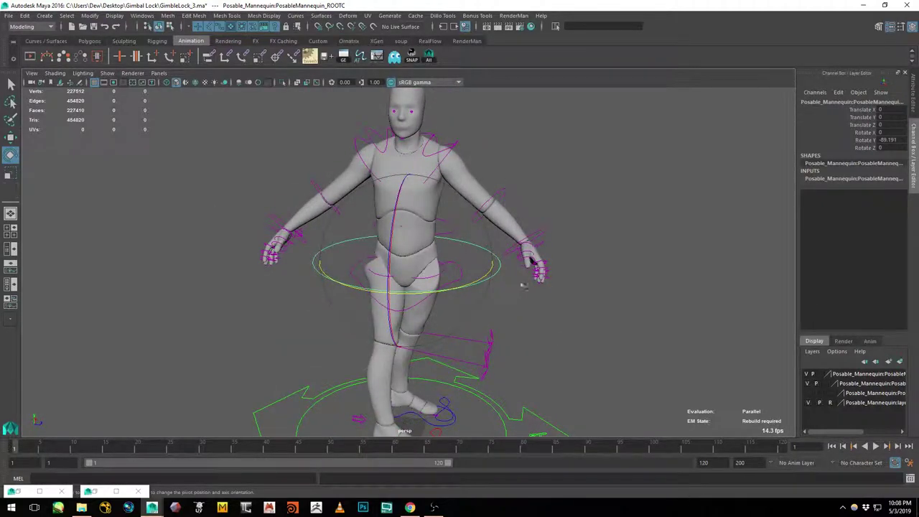
left_click_drag(483, 243, 402, 172, "alt")
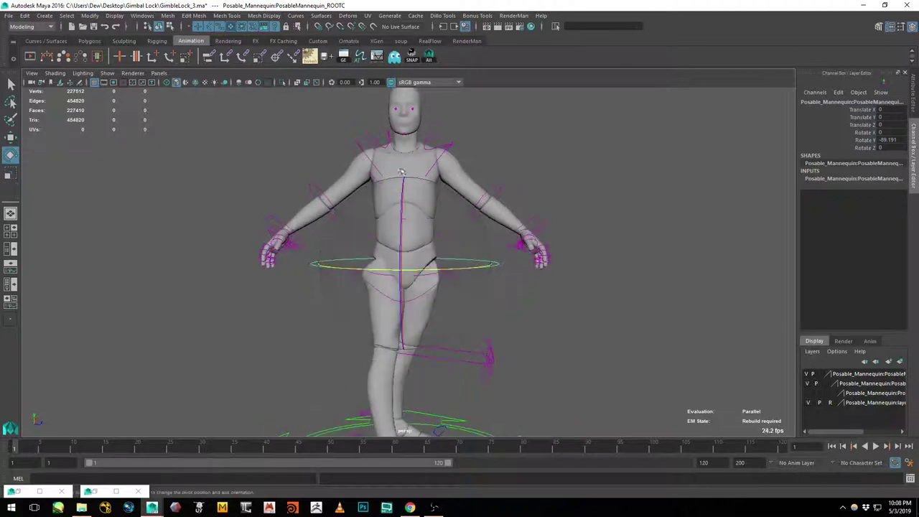
left_click_drag(475, 220, 471, 256, "alt")
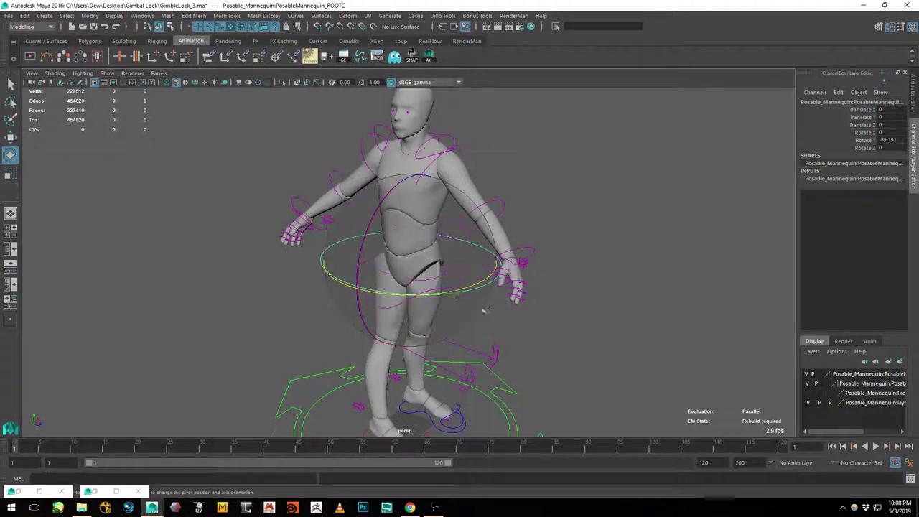
left_click_drag(523, 311, 497, 307, "alt")
key("ctrl+z")
Try rotating the main ground control around its vertical axis, and undo the rotation
left_click(536, 379)
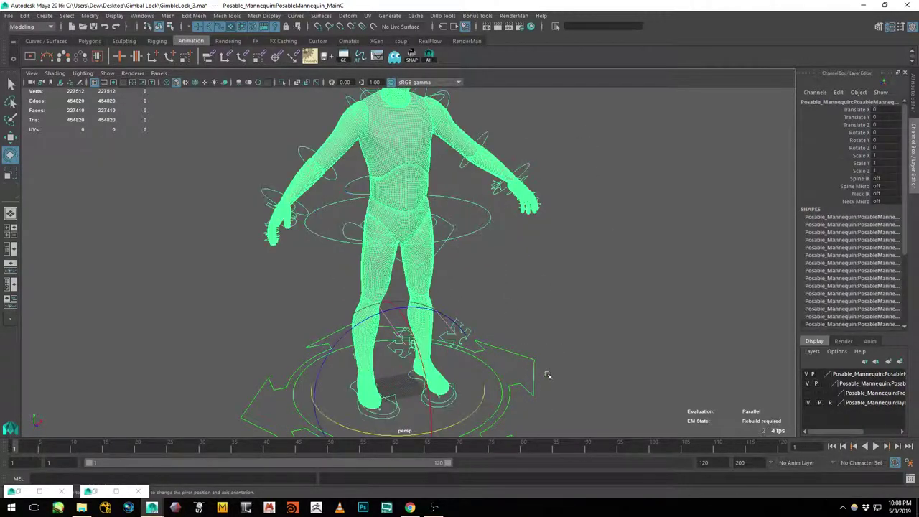
middle_click_drag(513, 425, 495, 370, "alt")
left_click_drag(443, 360, 329, 364)
key("ctrl+z")
key("ctrl+z")
middle_click_drag(494, 165, 506, 236, "alt")
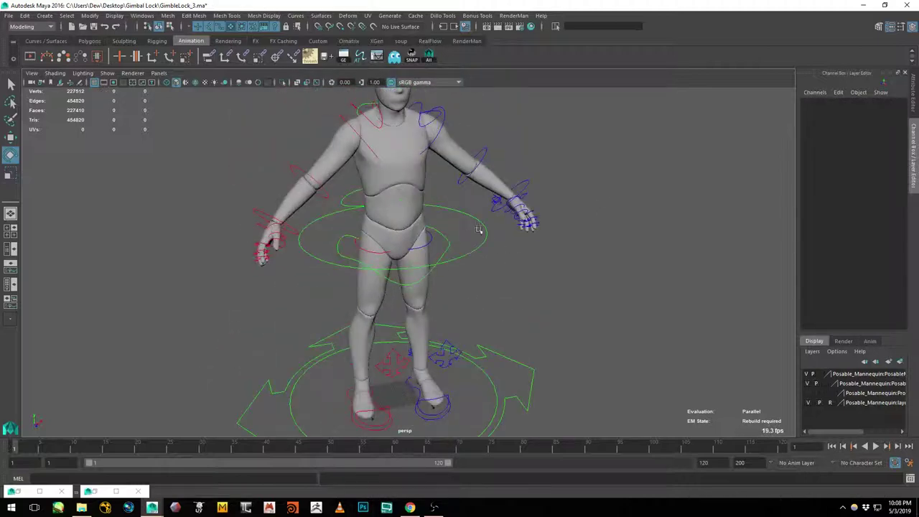
Set the rotate order of the mannequin's root control to zxy in its transform attributes
left_click(487, 234)
left_click_drag(522, 209, 497, 216, "alt")
key("ctrl+a")
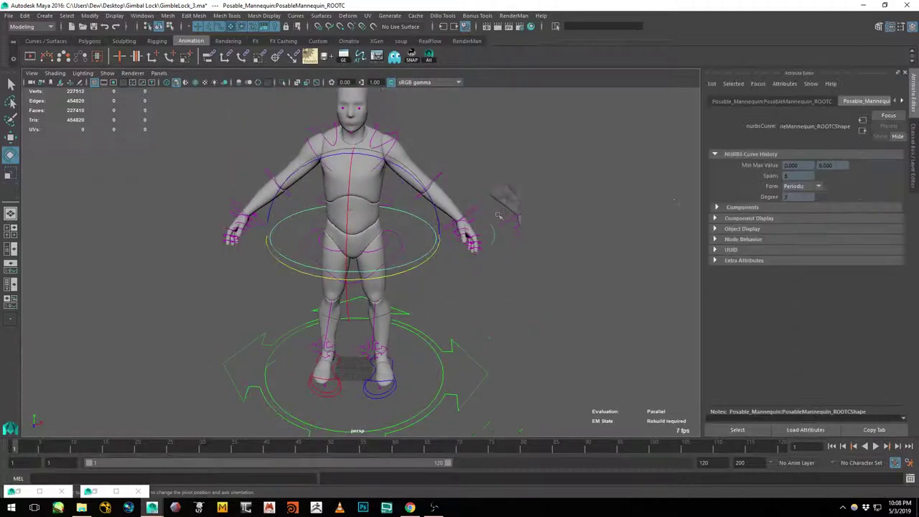
left_click(754, 103)
left_click(795, 207)
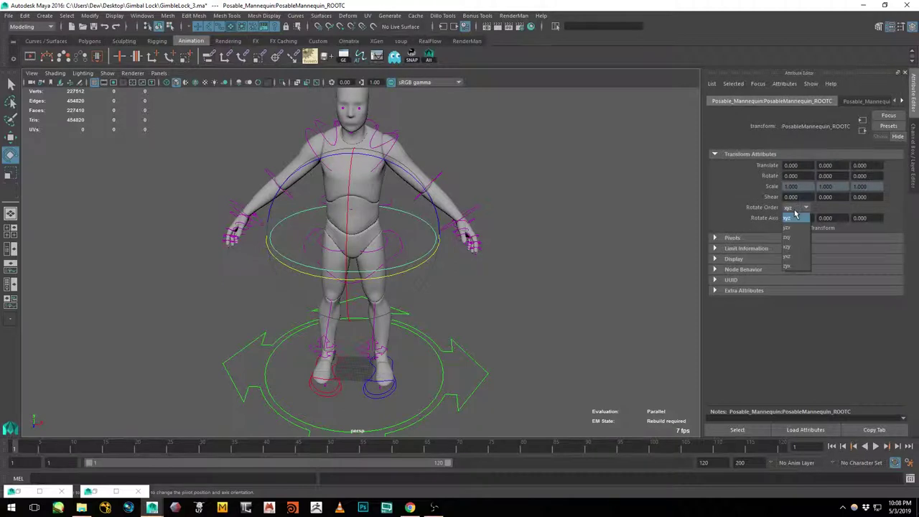
left_click(798, 247)
Rotate the root control roughly a quarter turn in Y, examine the separation of its rotation rings, and undo the rotations
left_click(431, 253)
left_click(431, 254)
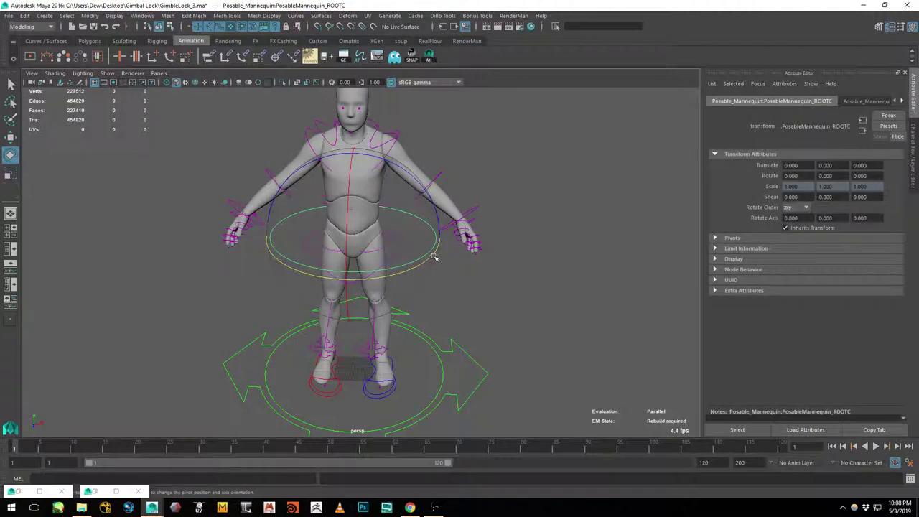
left_click_drag(433, 255, 320, 275)
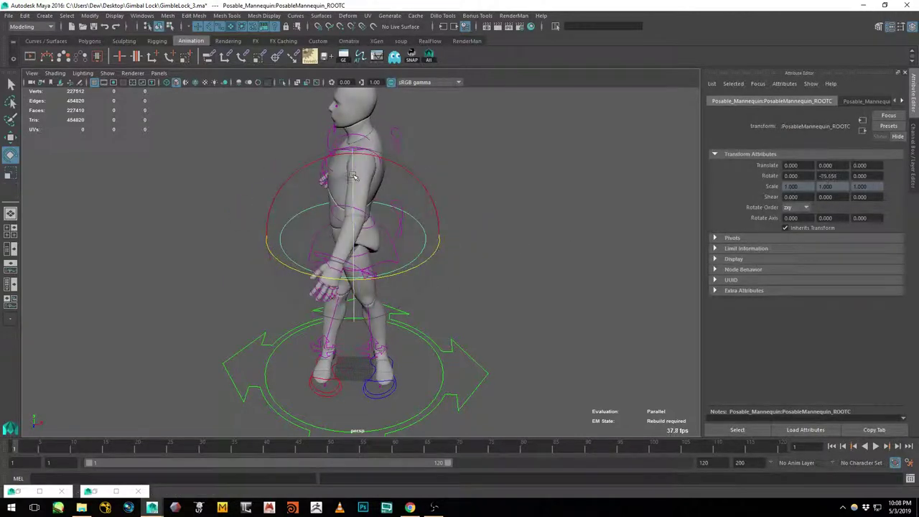
mouse_move(352, 175)
left_mouse_down()
mouse_move(340, 242)
mouse_move(351, 181)
left_mouse_up()
left_click_drag(351, 181, 288, 211, "alt")
left_click_drag(287, 211, 337, 199, "alt")
key("ctrl+z")
key("ctrl+z")
key("ctrl+z")
key("ctrl+z")
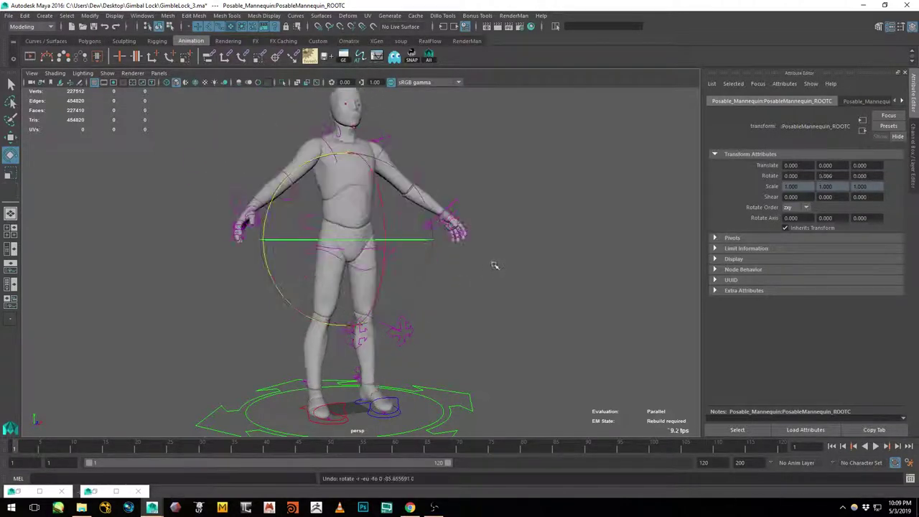
key("ctrl+z")
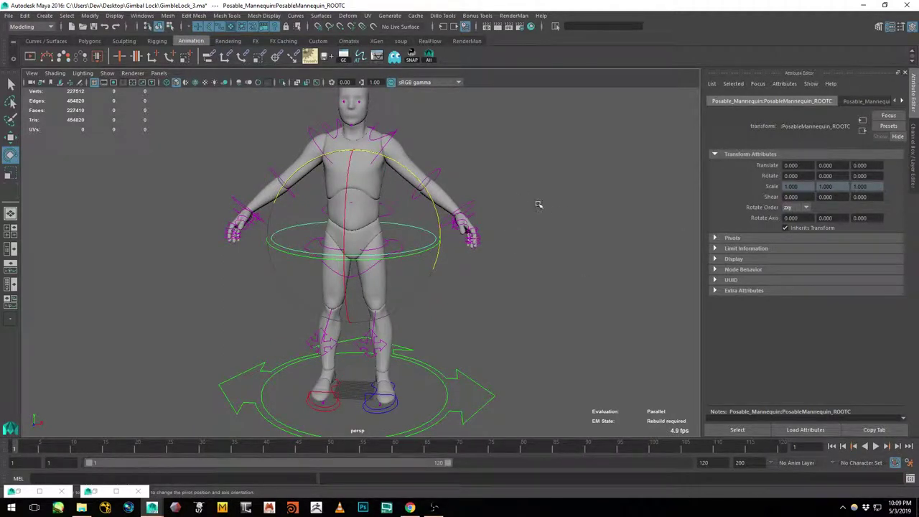
Deselect the root control and view the whole mannequin from a three-quarter angle
left_click_drag(537, 205, 513, 191, "alt")
left_click(513, 191)
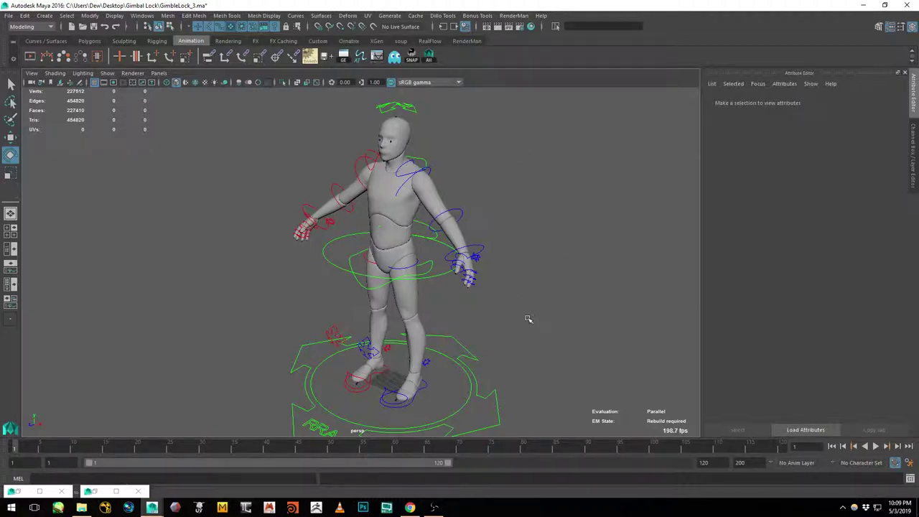
left_click_drag(528, 318, 534, 310, "alt")
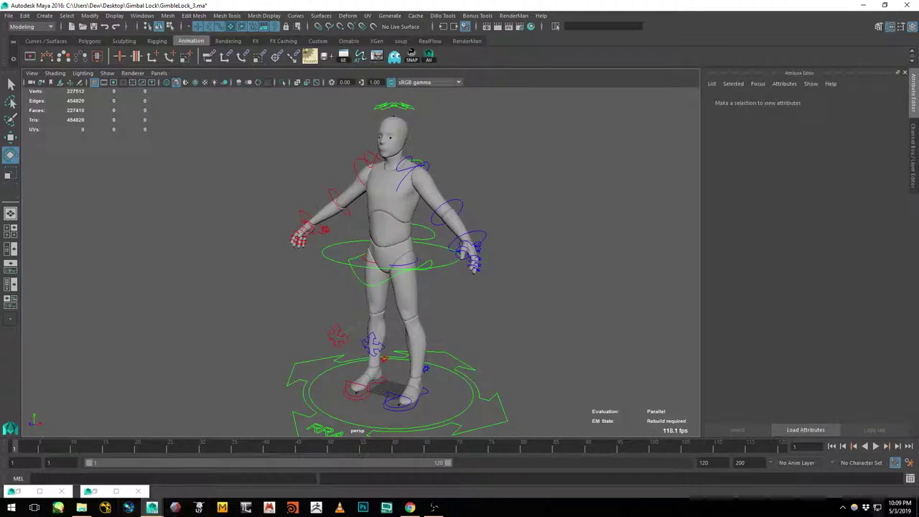
left_click(434, 507)
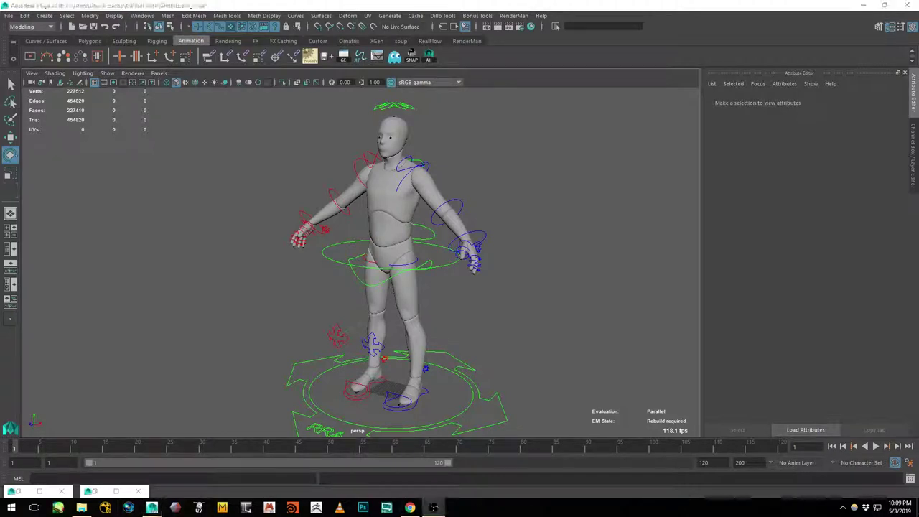